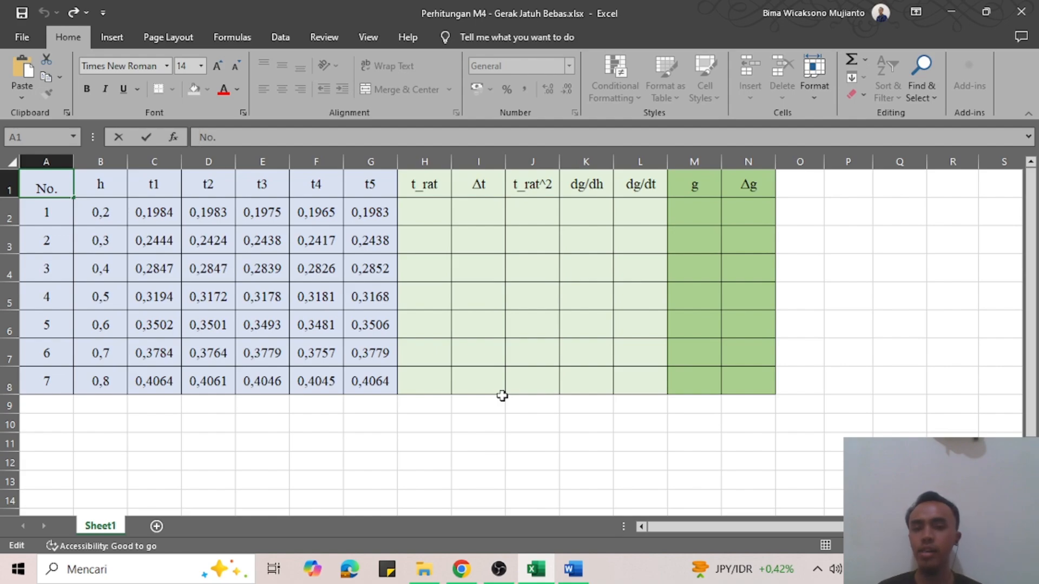
Step: Examine the measurement data in A1:G8, covering the height column h and the time columns t1 to t5
key("Return")
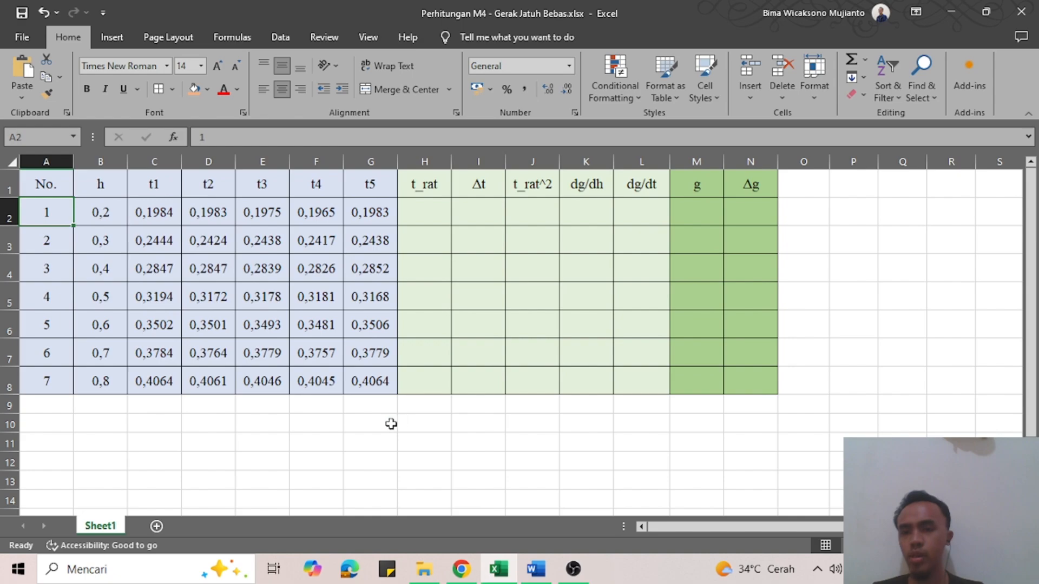
left_click(309, 437)
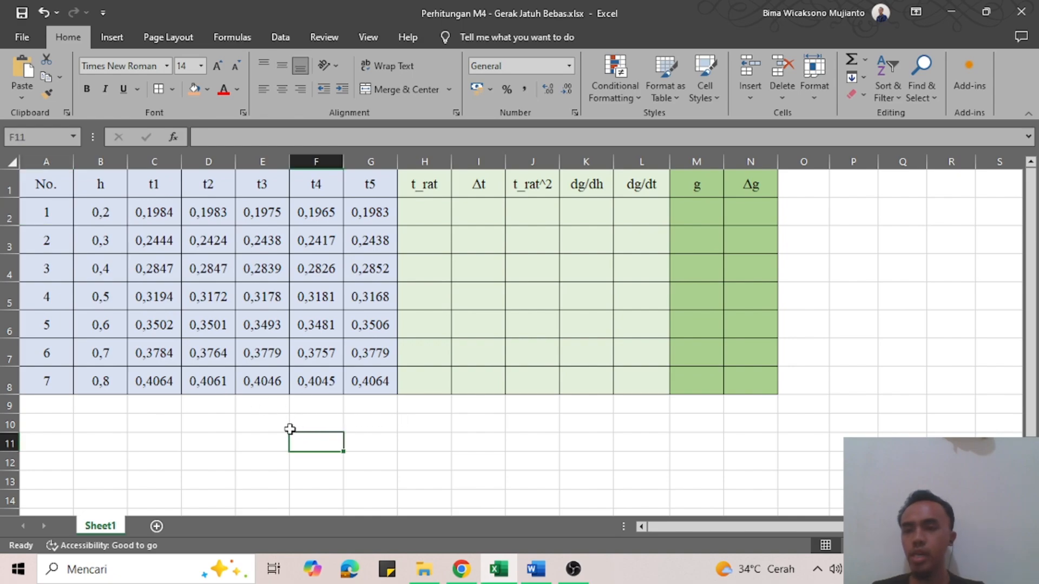
left_click_drag(45, 185, 387, 385)
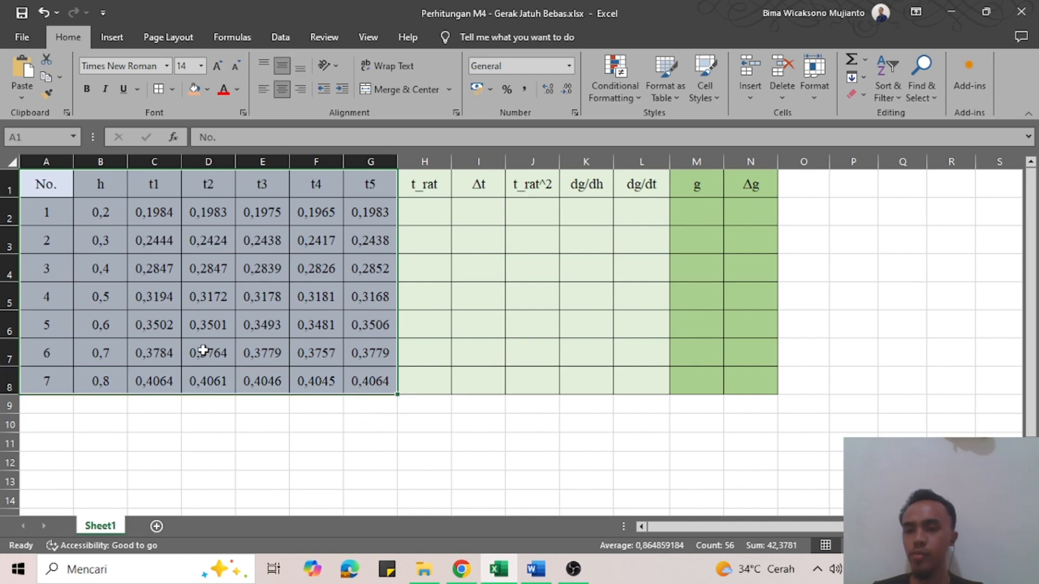
left_click(153, 405)
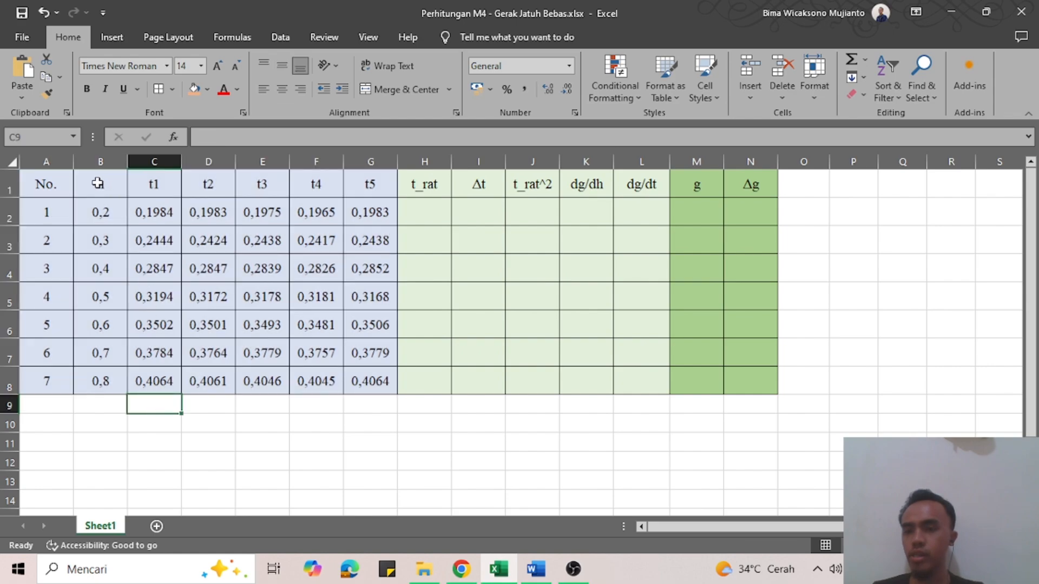
left_click(97, 182)
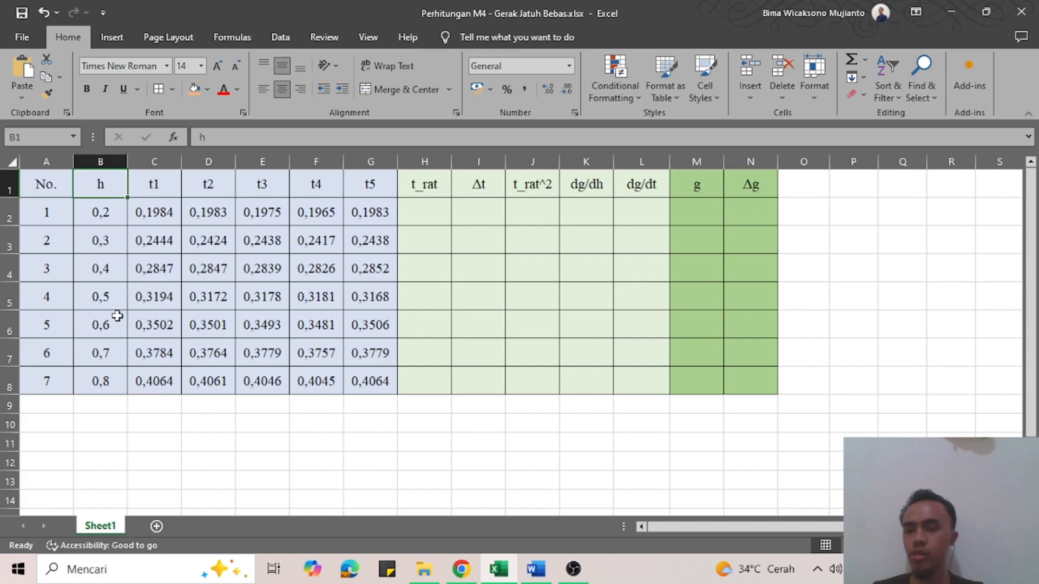
left_click_drag(60, 217, 116, 378)
left_click(134, 422)
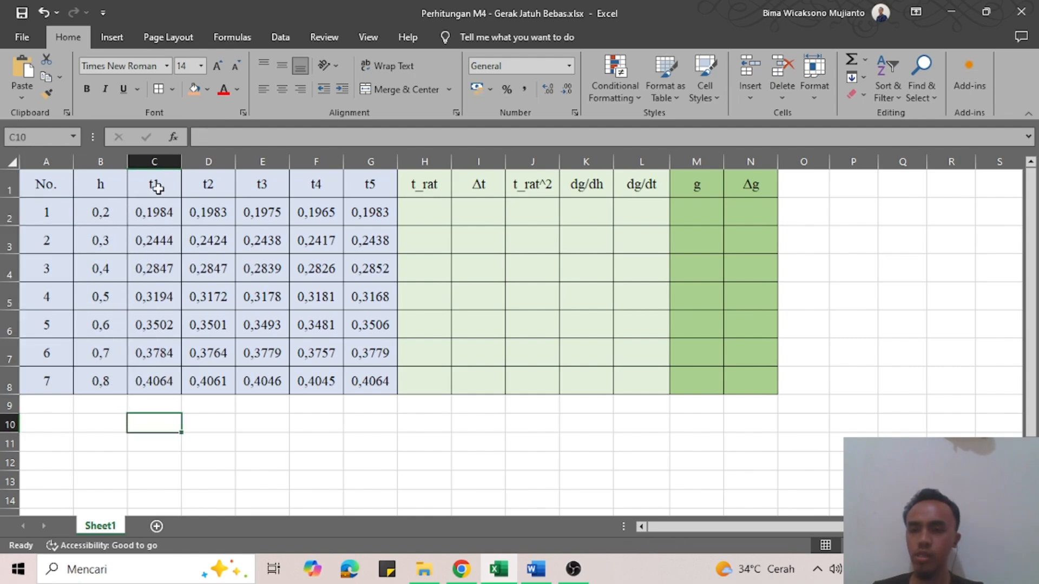
left_click_drag(157, 186, 371, 186)
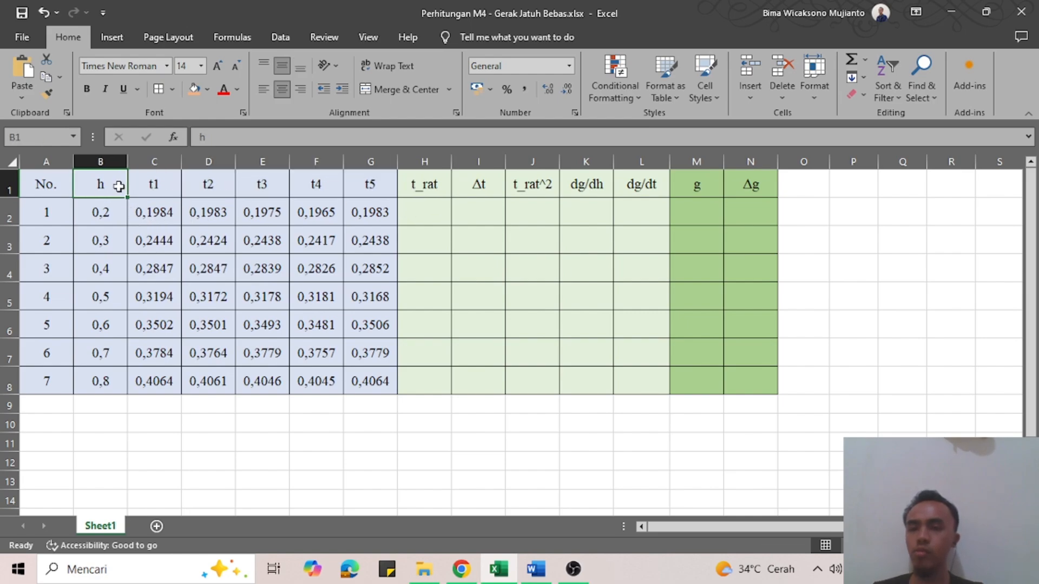
Step: Add the unit to the height column's header in B1 so it reads "h (m)"
double_click(120, 187)
type("(m")
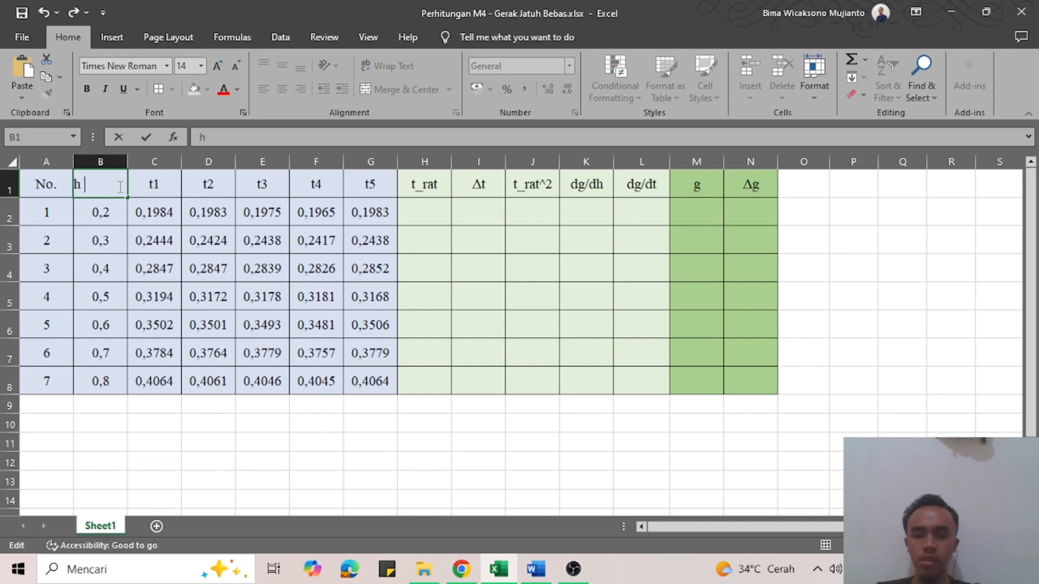
type(")")
key("Return")
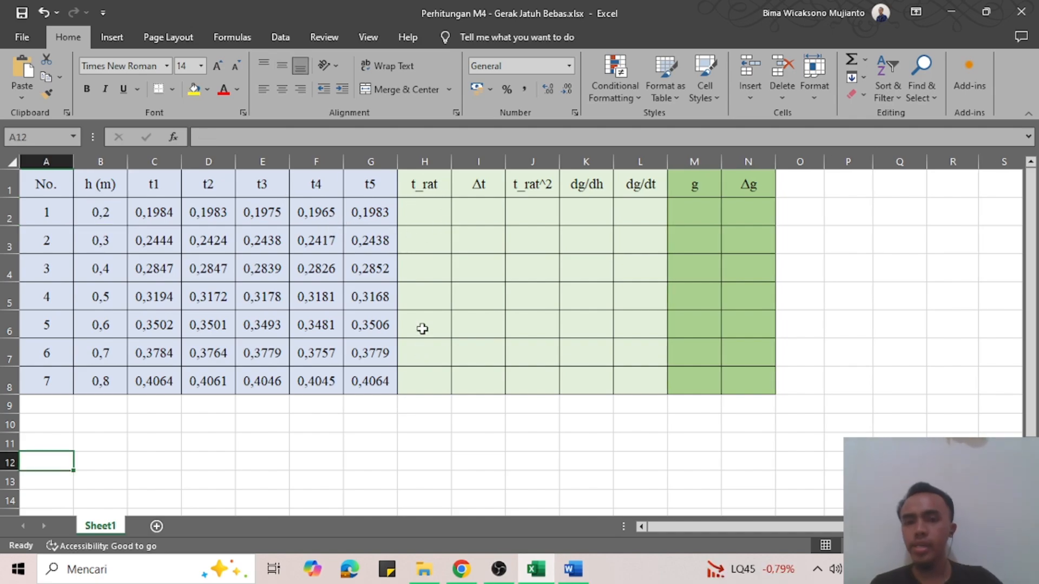
Step: Review the calculation column headers in H1:N1, from t_rat and Δt through g and Δg
left_click_drag(424, 184, 729, 190)
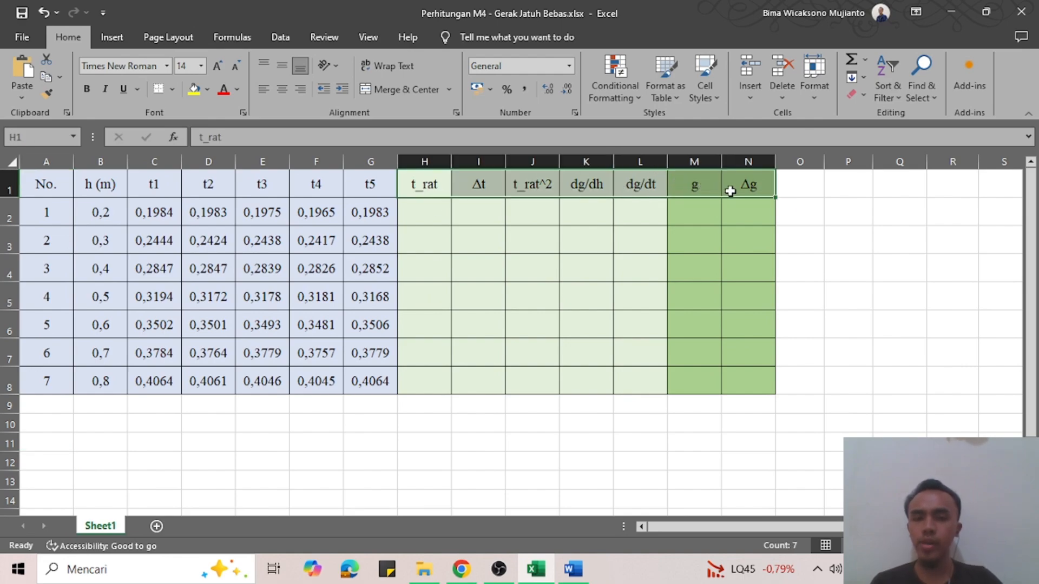
left_click(448, 441)
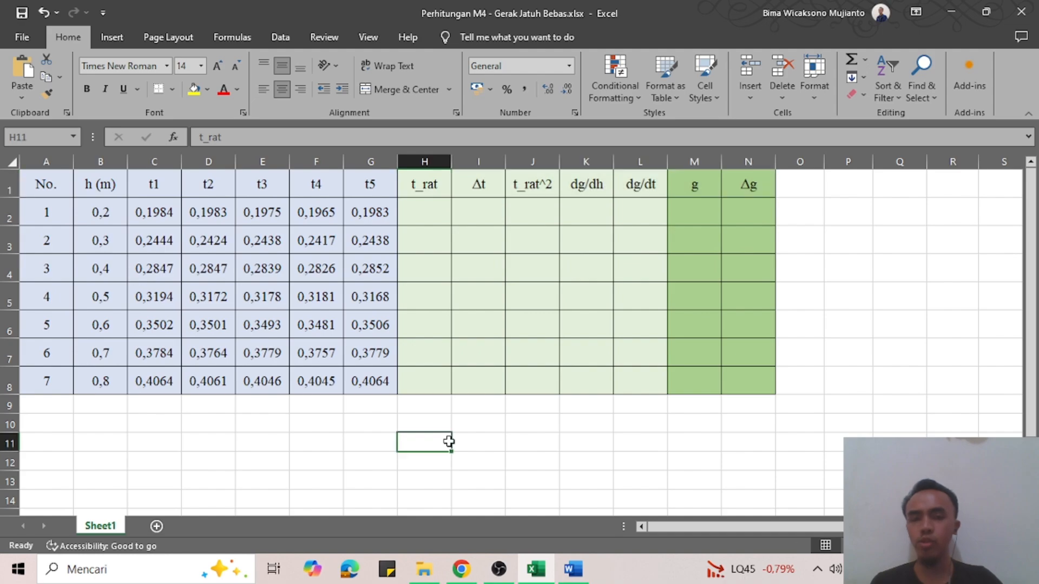
left_click(425, 189)
left_click(489, 186)
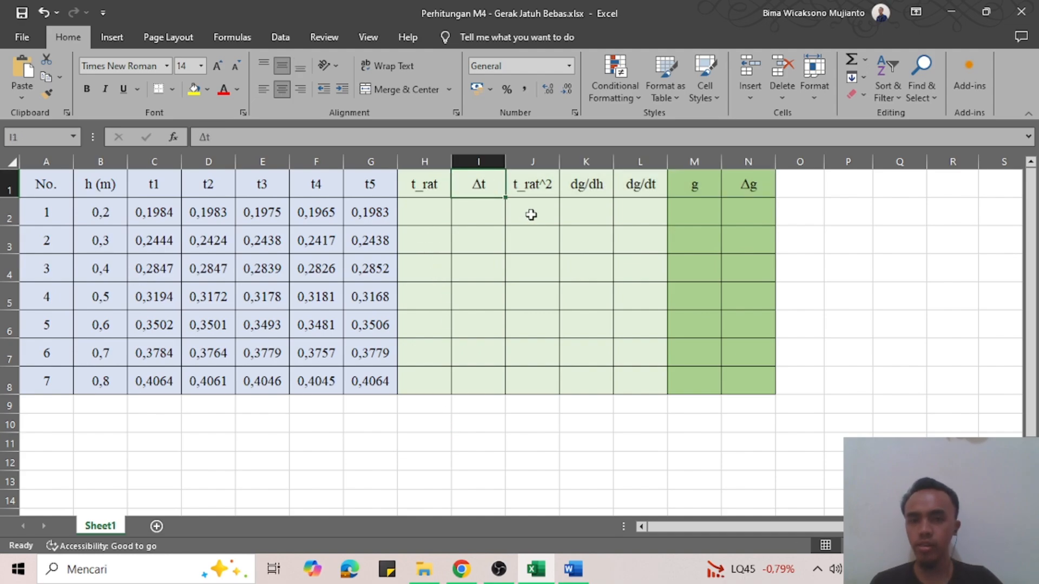
left_click(542, 189)
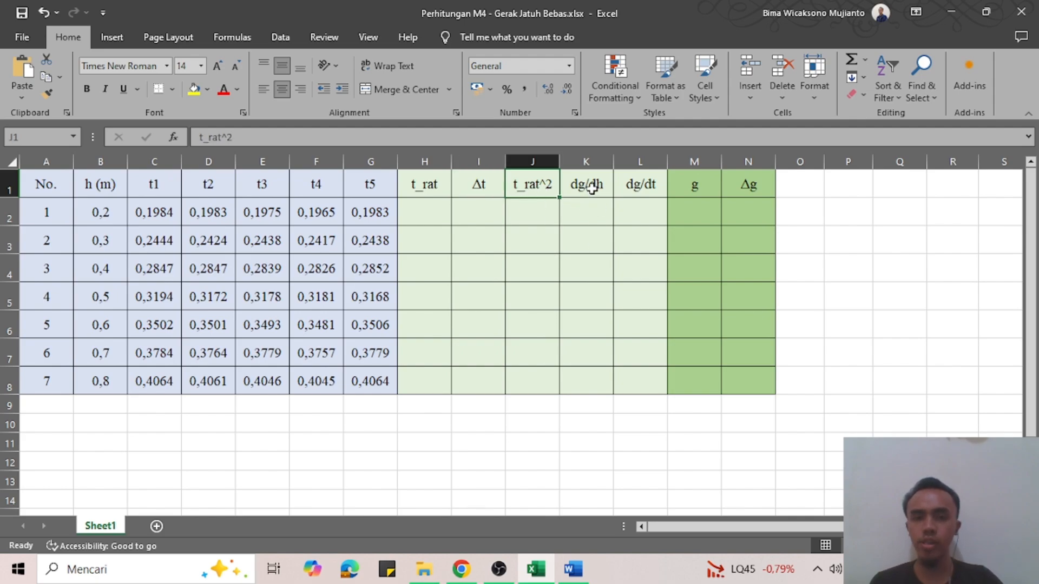
left_click_drag(573, 190, 621, 199)
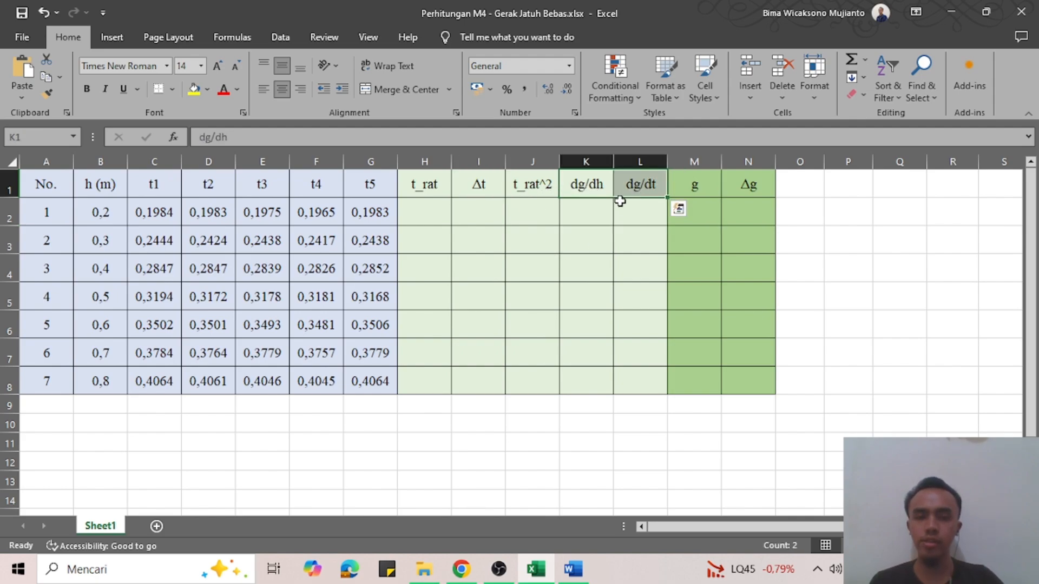
left_click(698, 186)
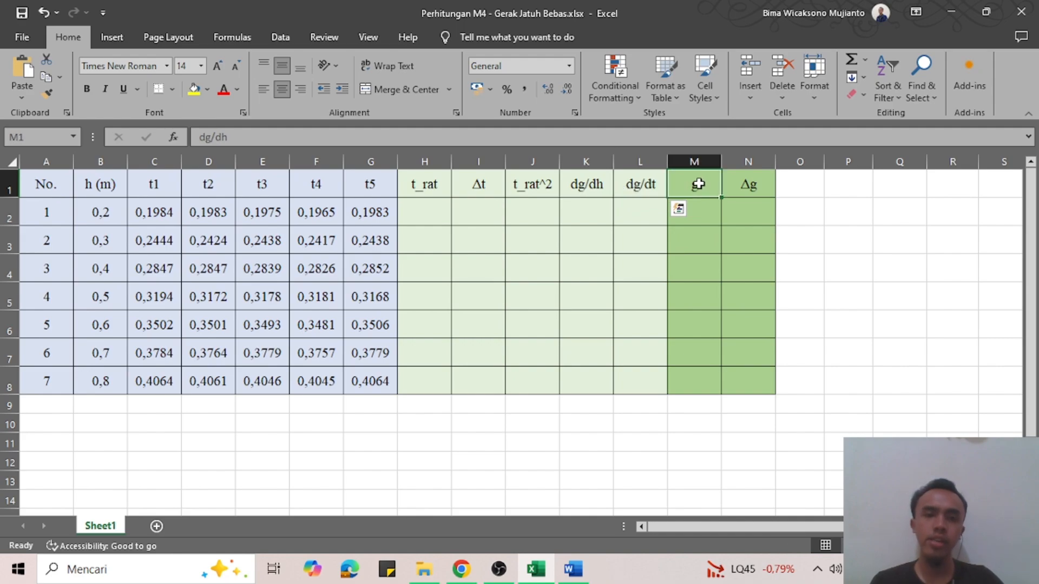
left_click(742, 185)
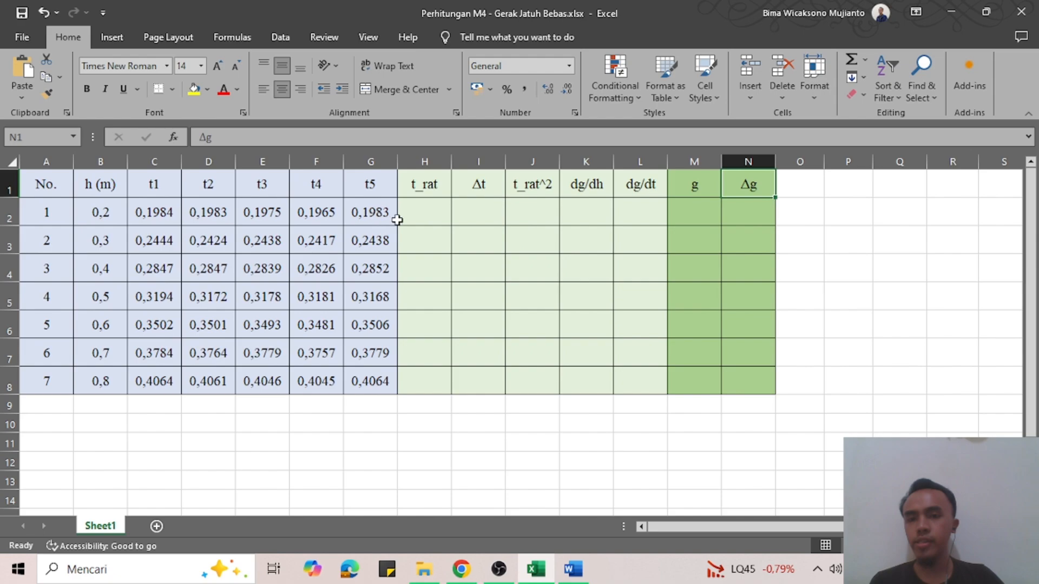
Step: Calculate the mean time for the first row in H2 with =AVERAGE(C2:G2)
left_click(432, 212)
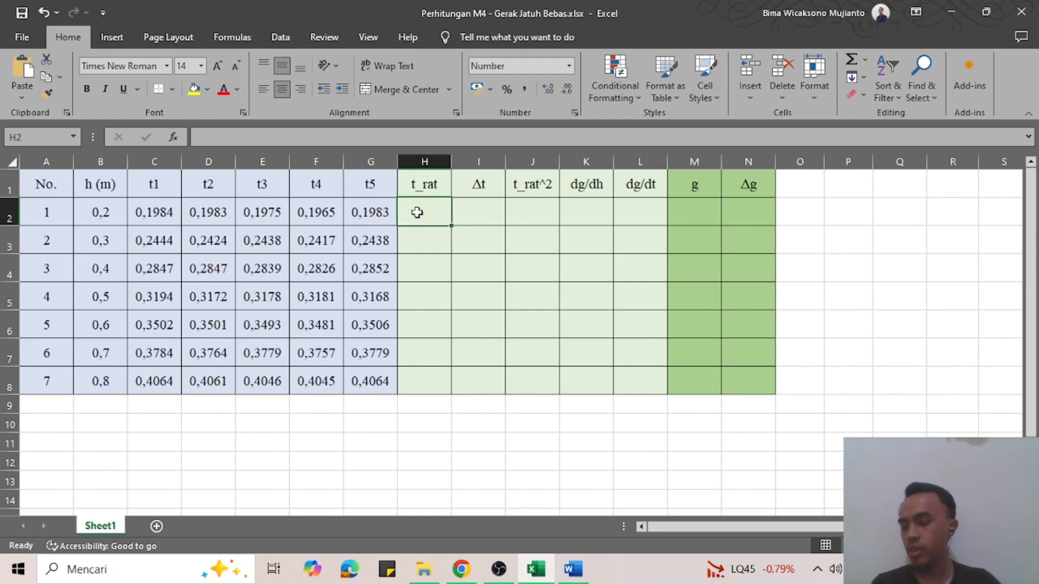
type("=")
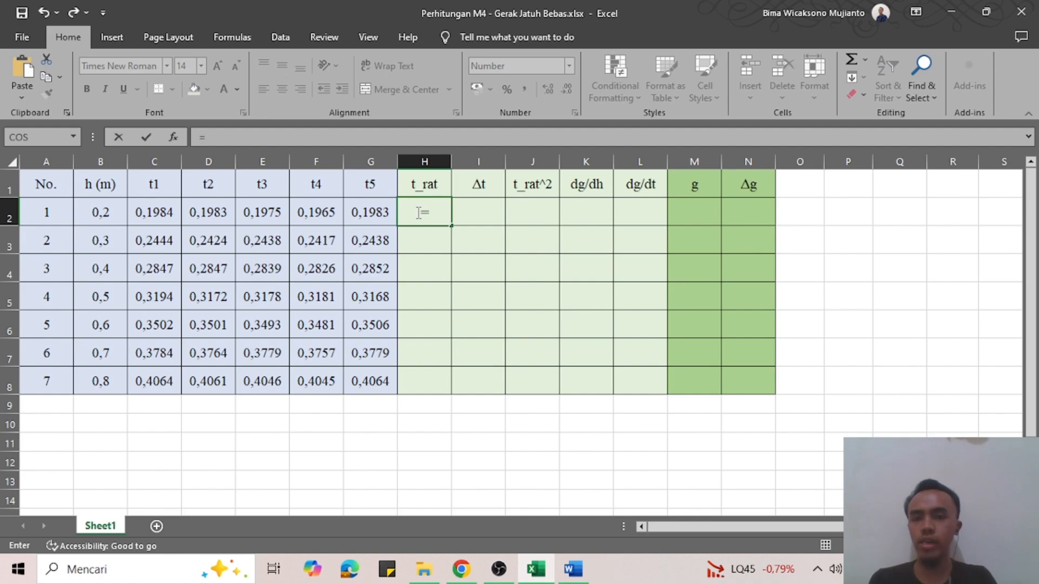
type("av")
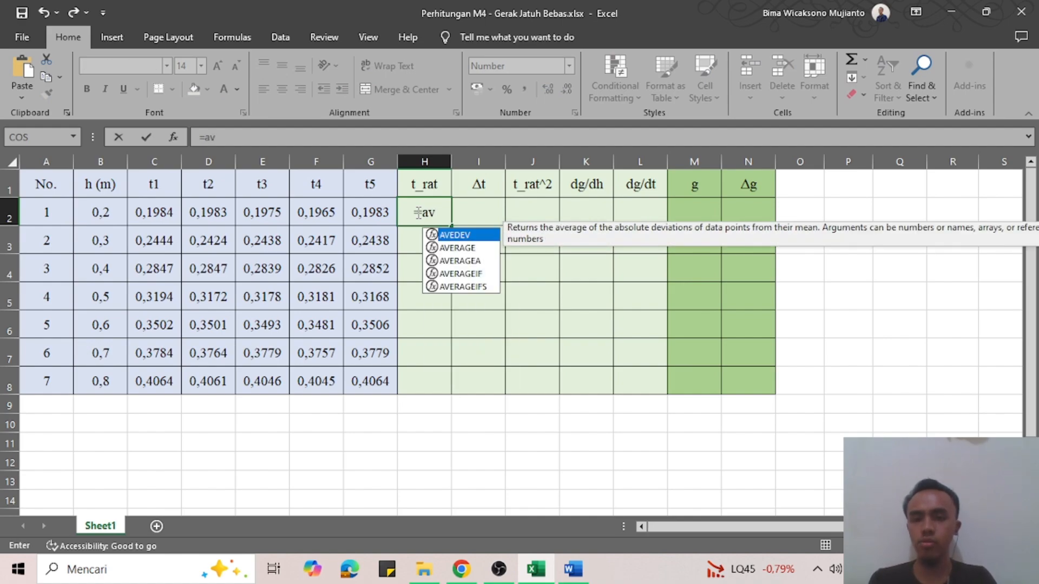
type("erage")
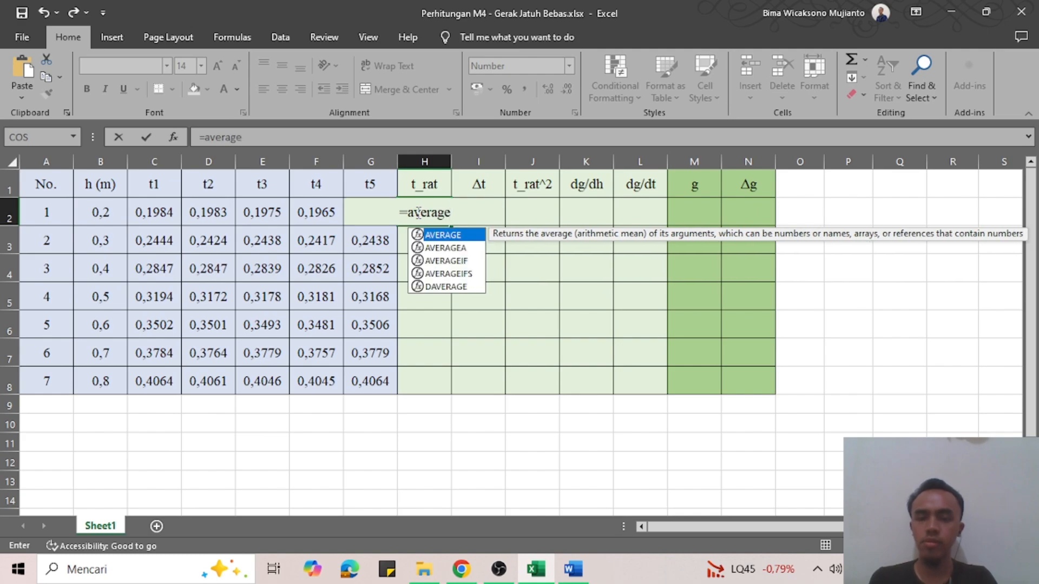
key("Tab")
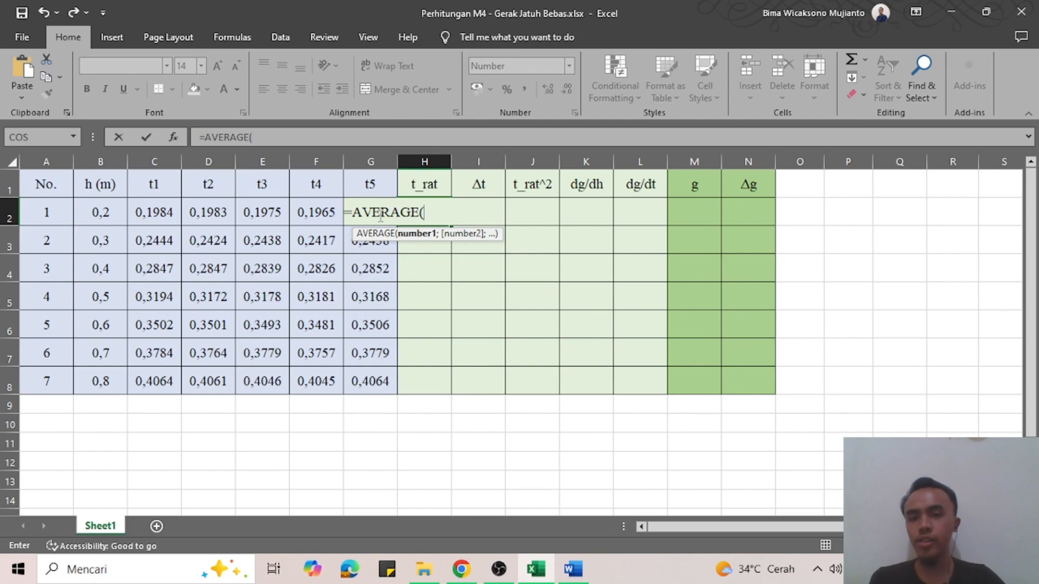
left_click_drag(162, 213, 365, 212)
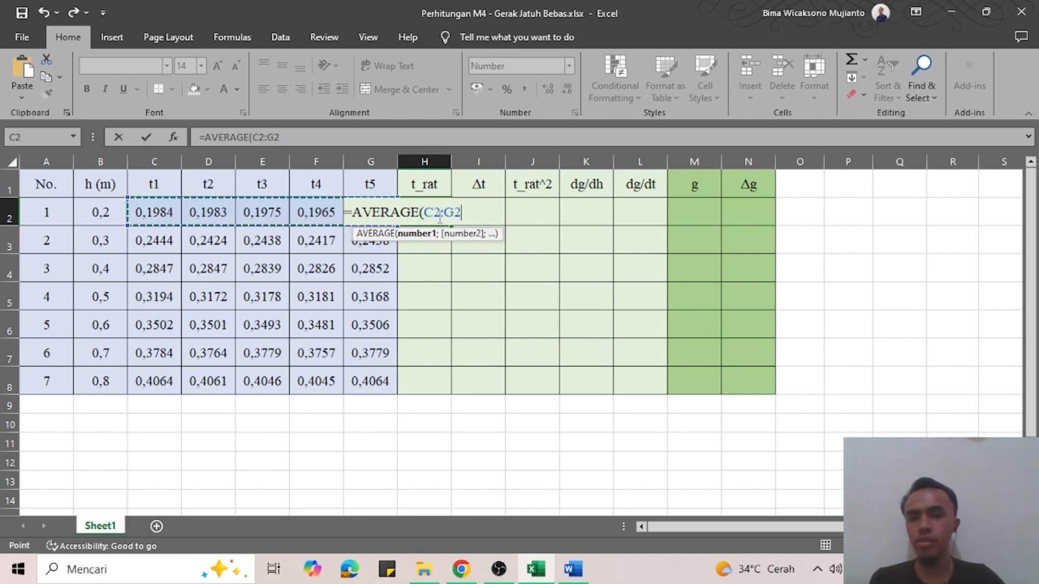
type(")")
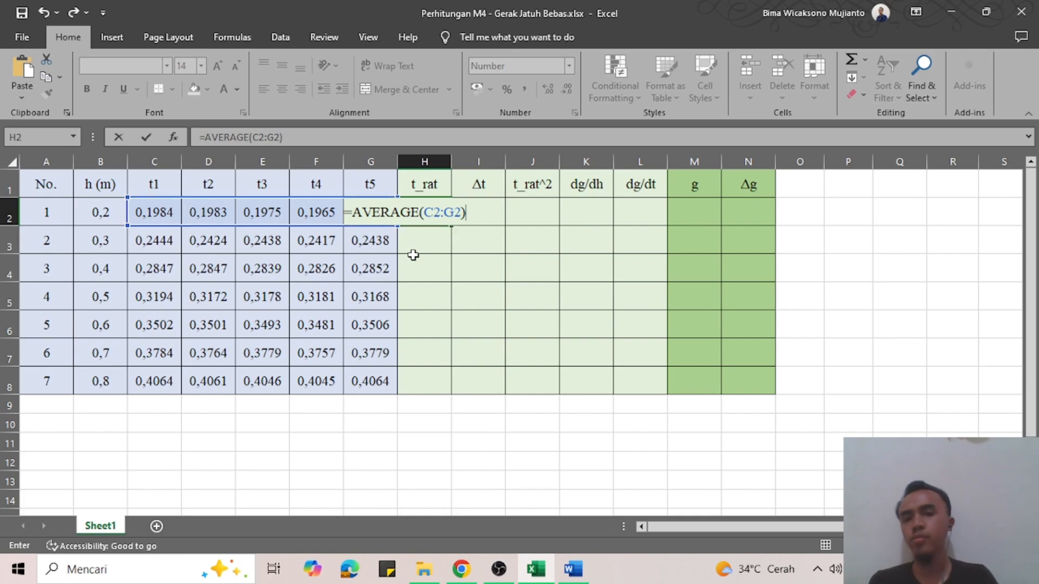
key("Return")
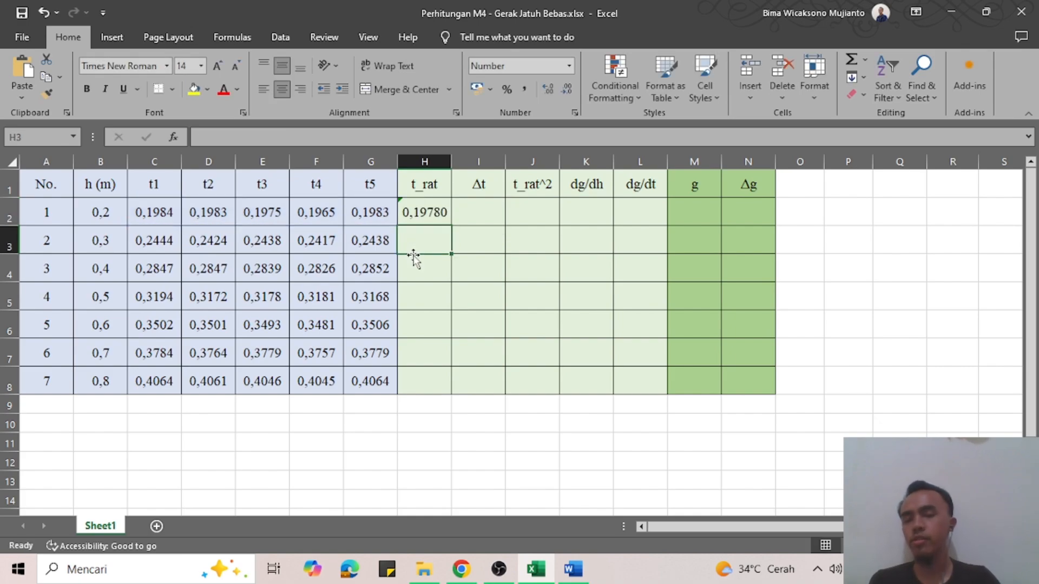
Step: Copy the average formula from H2 down the t_rat column through H8
left_click(439, 212)
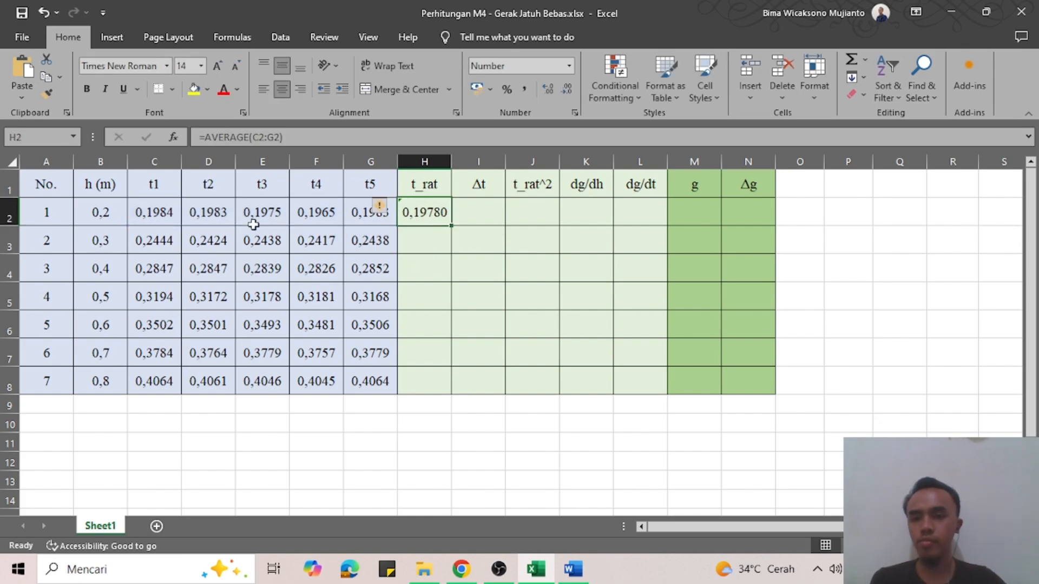
left_click_drag(452, 225, 438, 395)
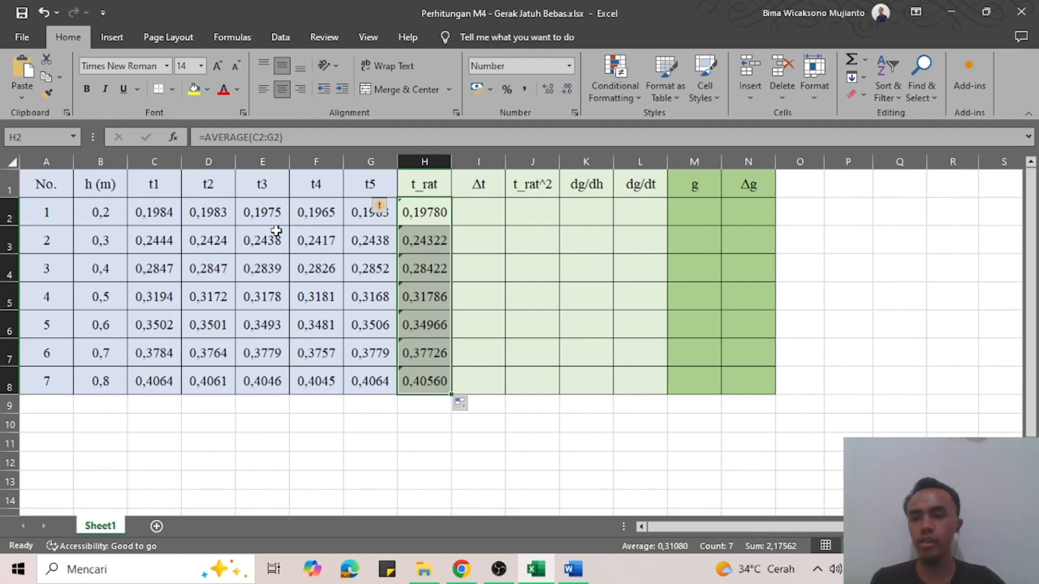
left_click(439, 441)
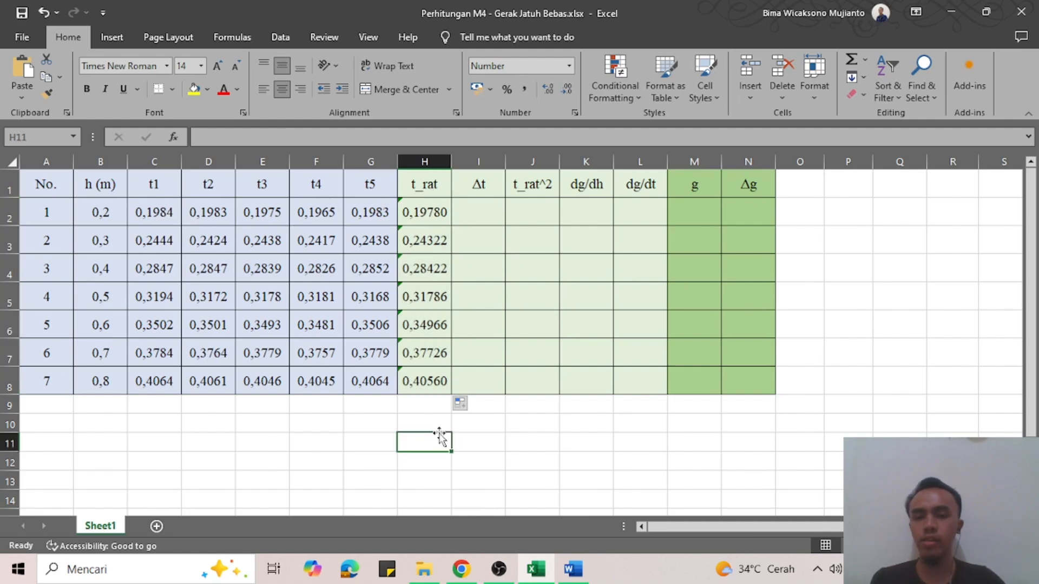
Step: Check the gravitational acceleration formula under Percepatan Gravitasi in the Word document, and return to the Excel worksheet
key("alt+Tab")
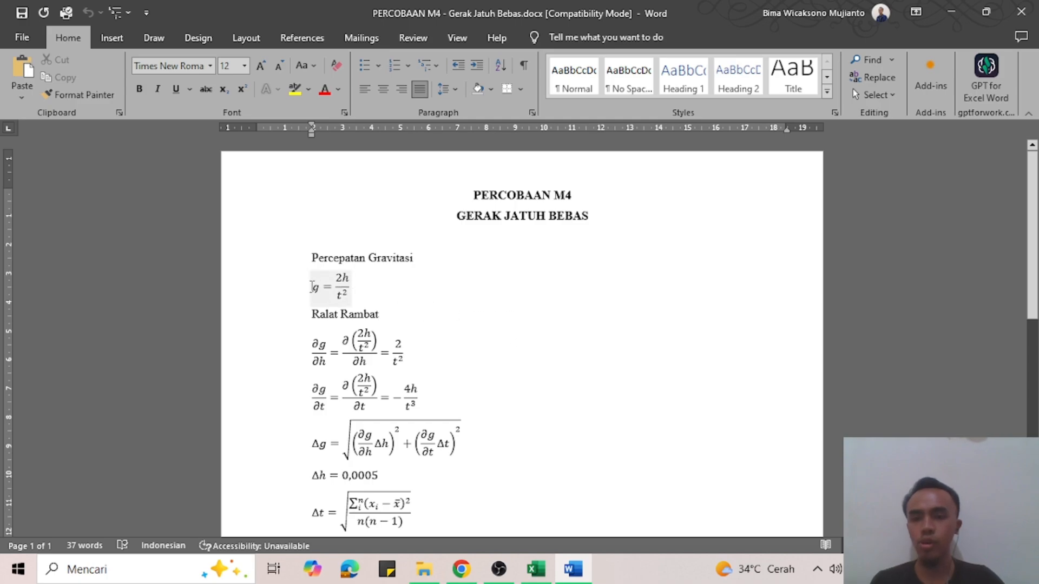
left_click_drag(303, 286, 387, 288)
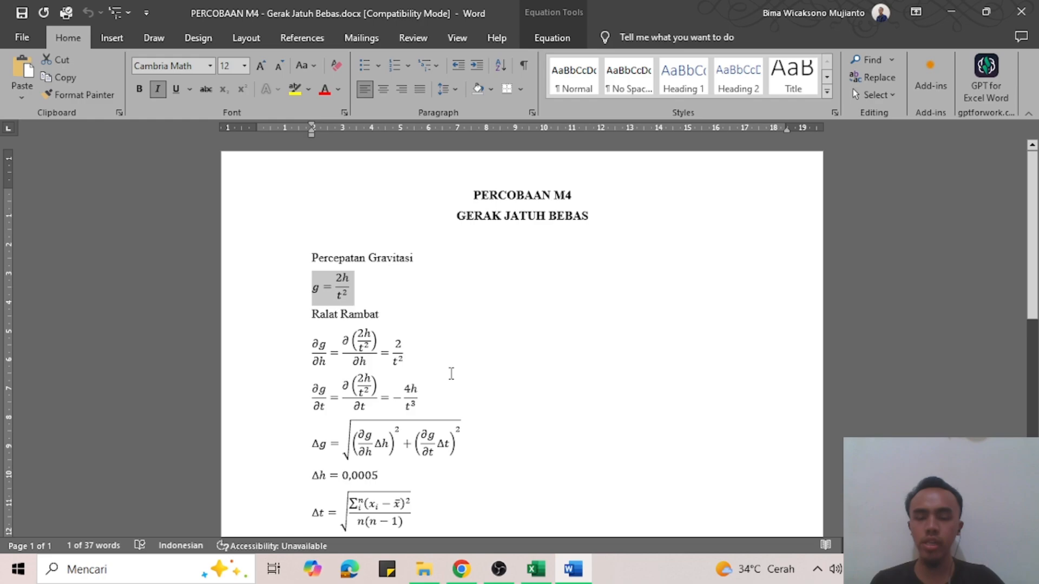
left_click(536, 569)
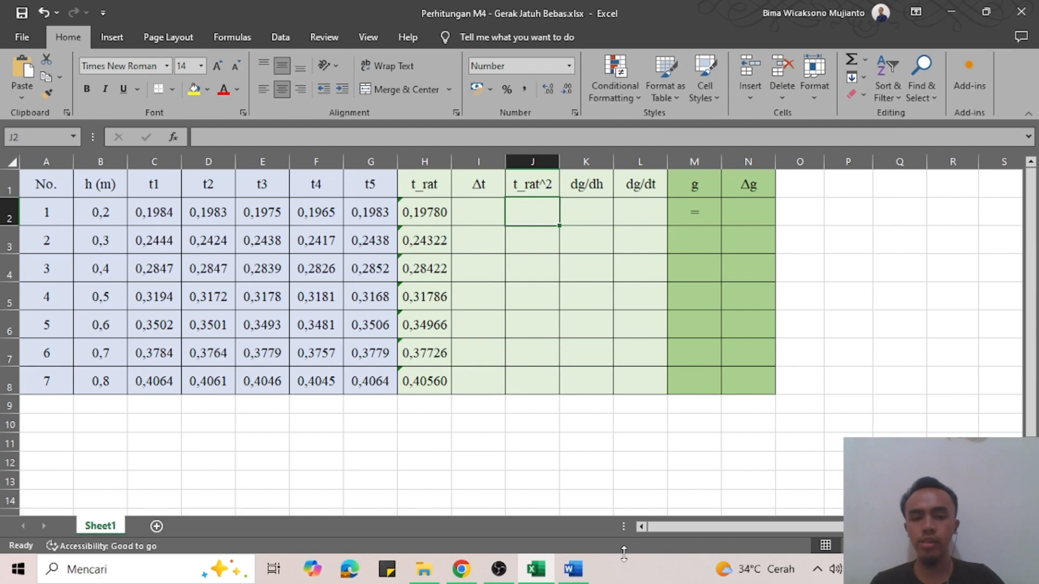
left_click(573, 569)
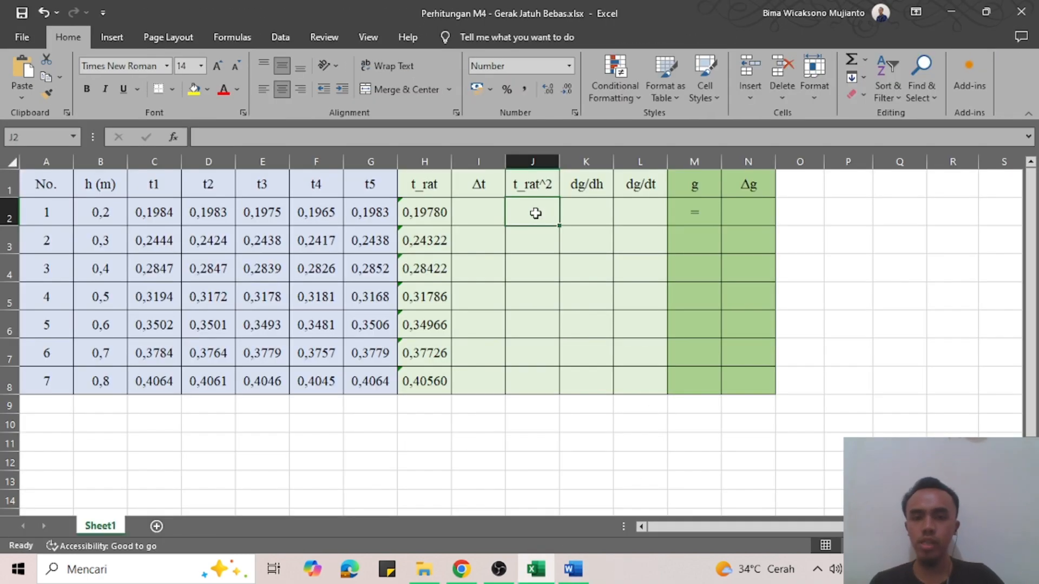
Step: Calculate the squared mean time for the first row in J2 with =H2^2
double_click(536, 213)
type("=")
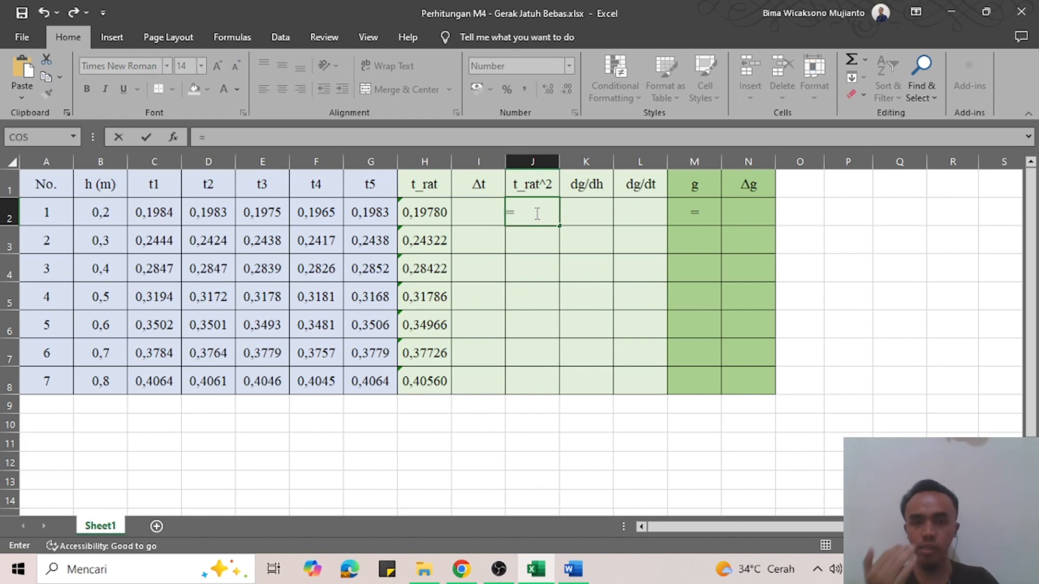
left_click(434, 215)
type("^")
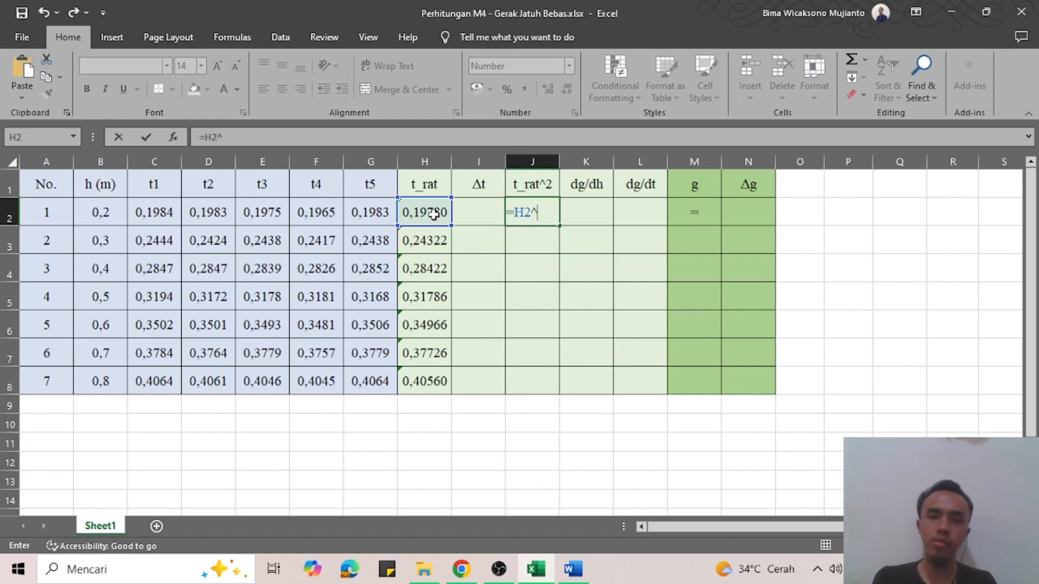
type("2")
key("Return")
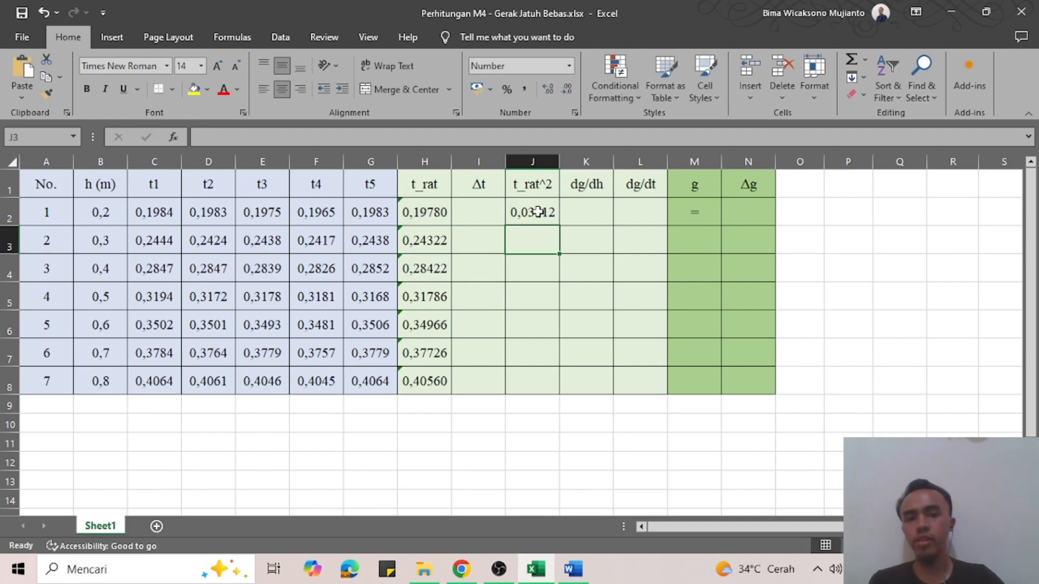
Step: Copy the squared mean time formula from J2 down the t_rat^2 column through J8
left_click(538, 212)
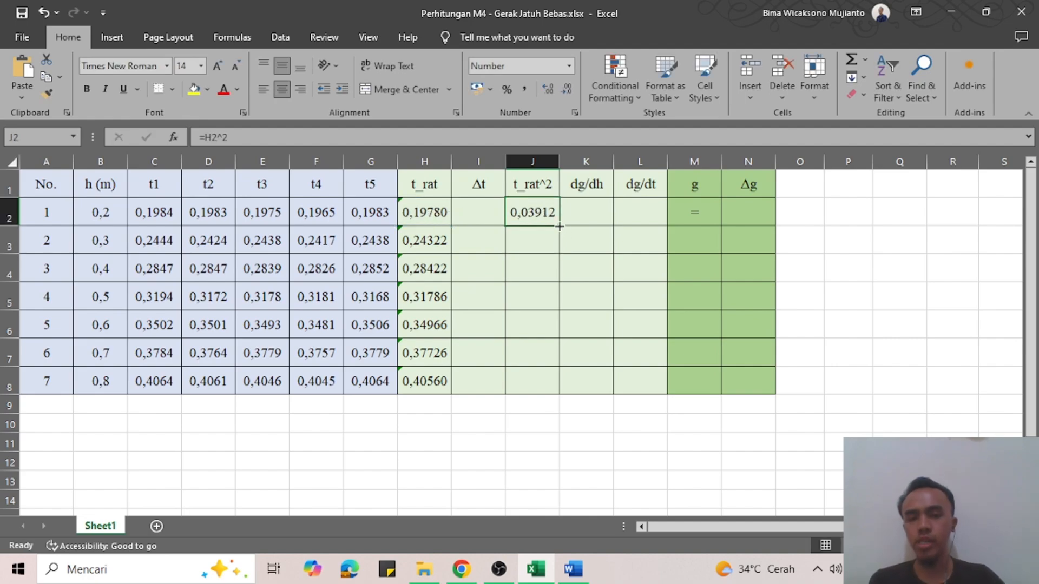
double_click(558, 226)
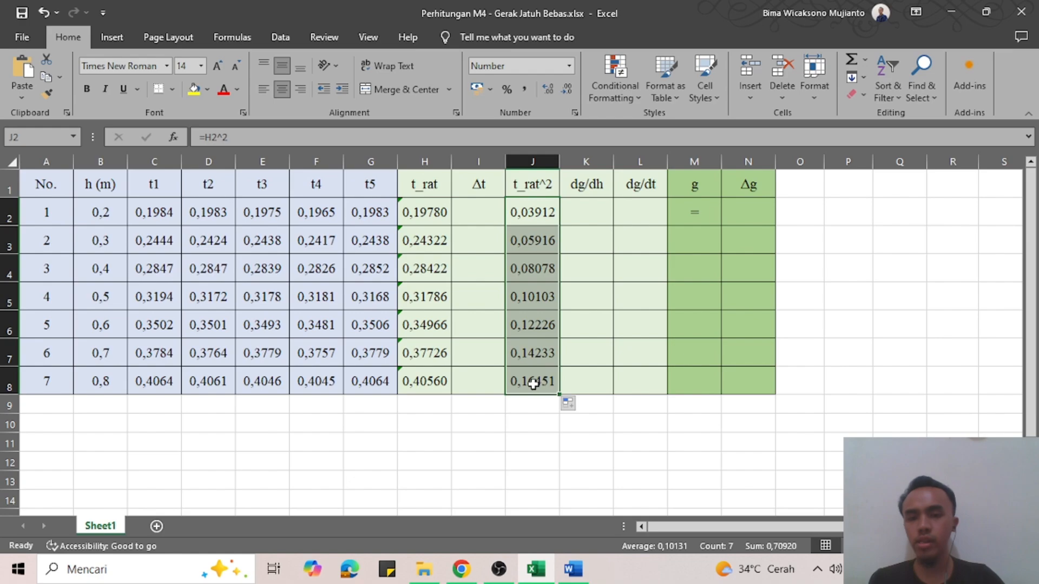
Step: Calculate g for the first row in M2 with =2*B2/J2 and copy the formula down through M8
left_click(698, 212)
type("=")
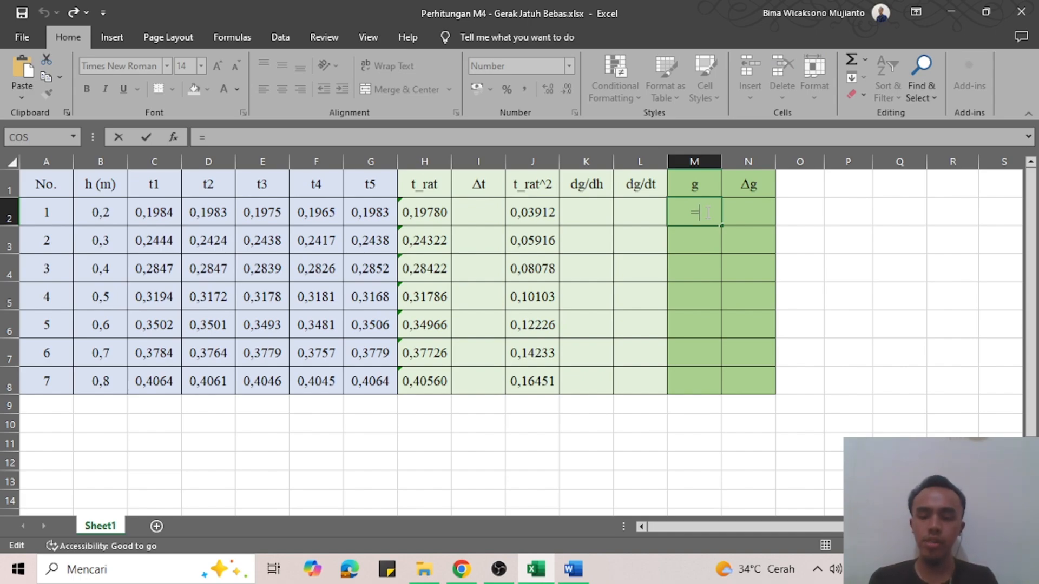
type("2*")
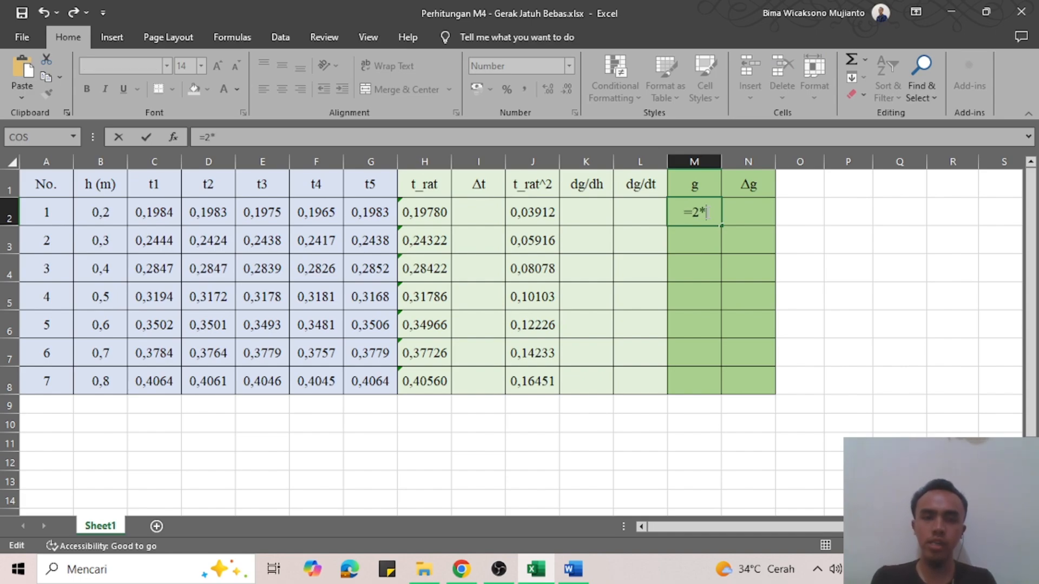
left_click(97, 212)
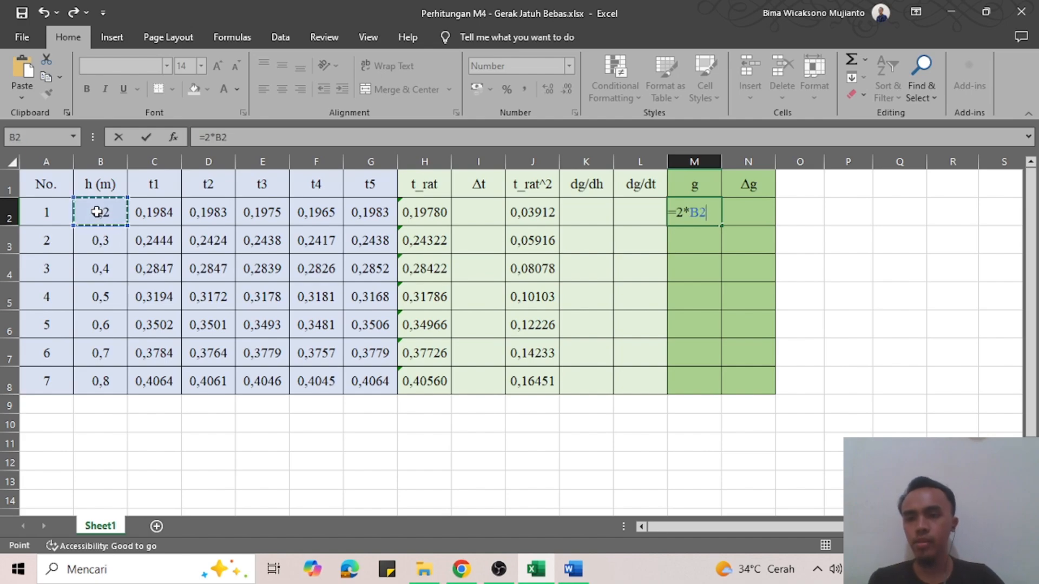
type("/")
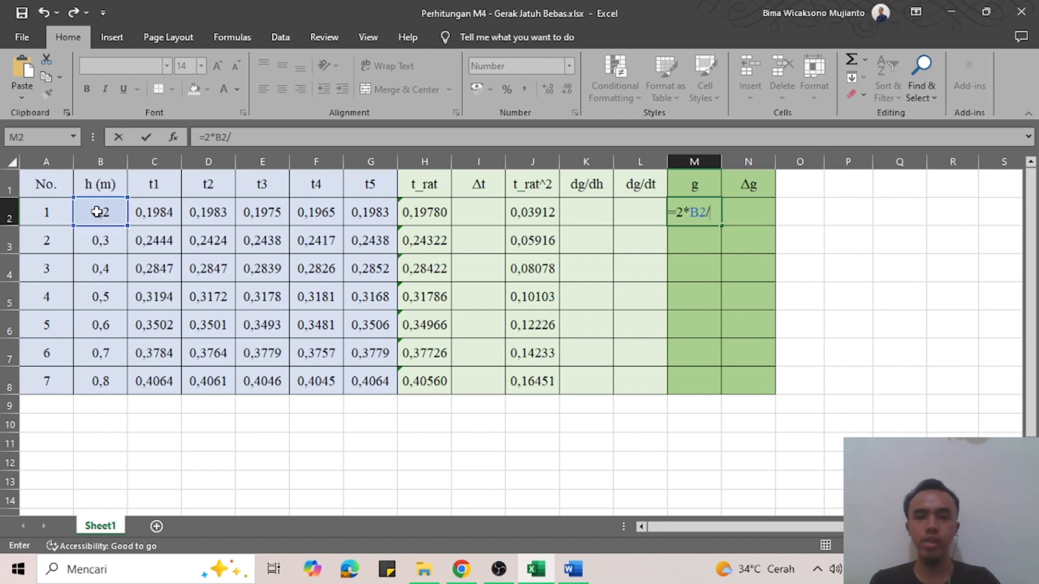
left_click(533, 211)
key("Return")
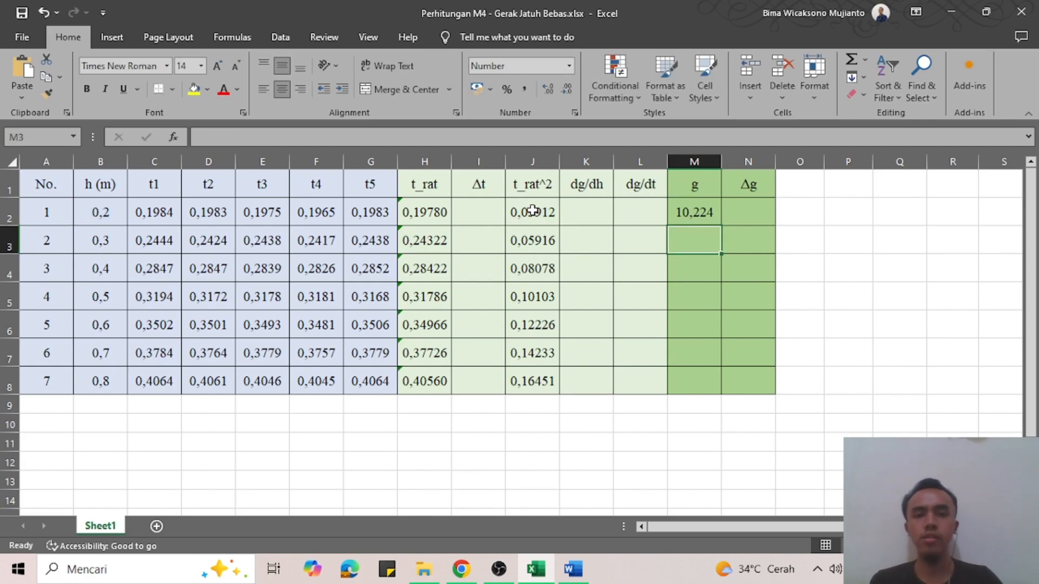
left_click(703, 217)
double_click(720, 225)
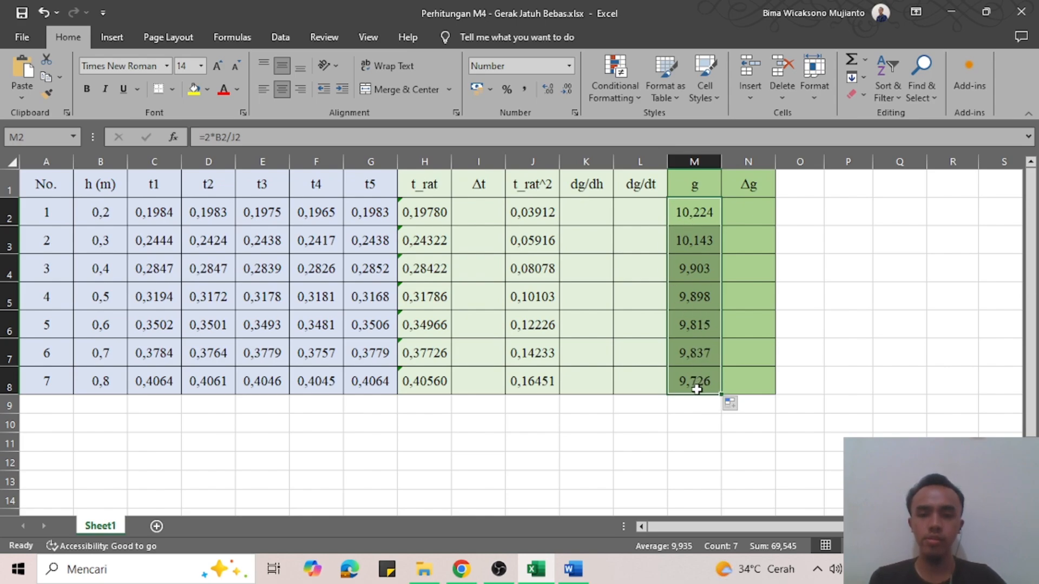
Step: Check the ∂g/∂h formula under Ralat Rambat in the Word document, and return to the Excel worksheet
left_click(573, 568)
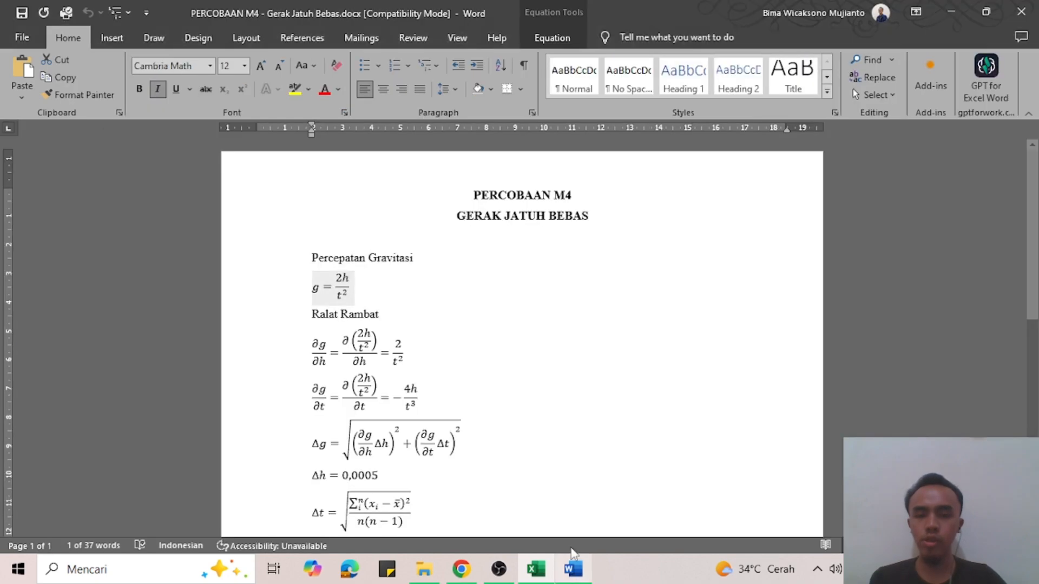
scroll(422, 248, "down", 3)
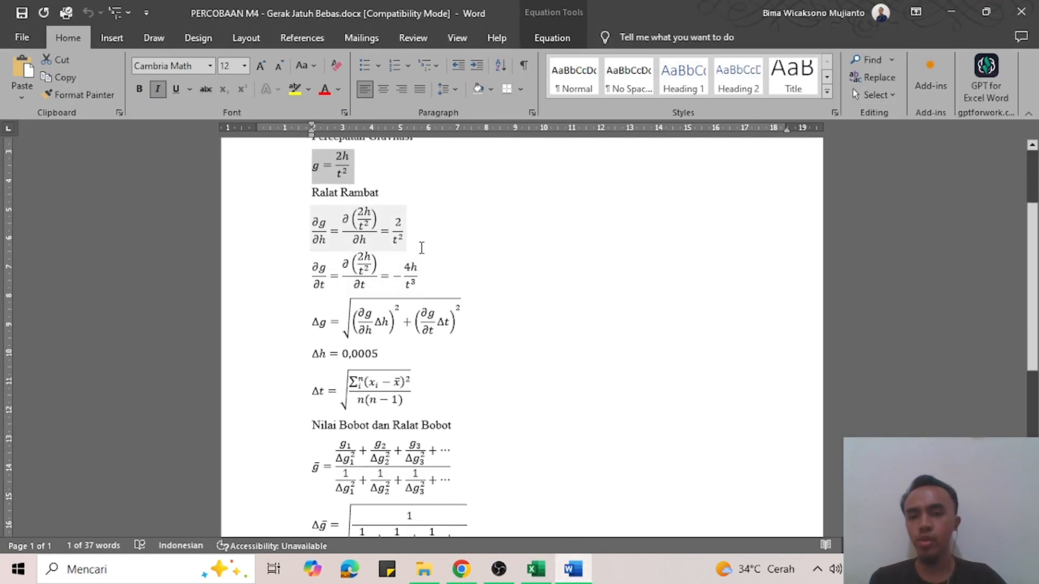
left_click(490, 247)
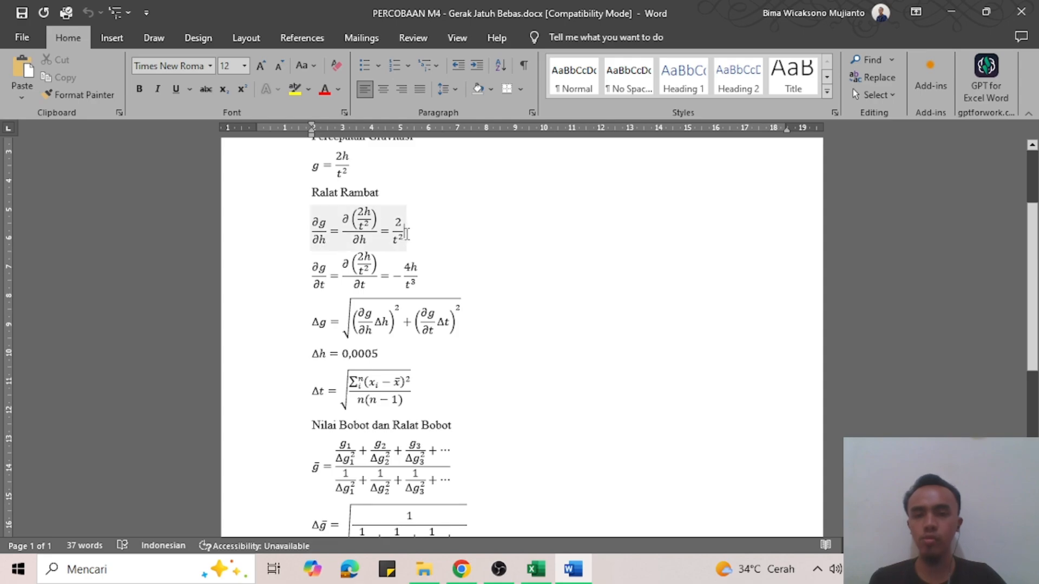
left_click(536, 569)
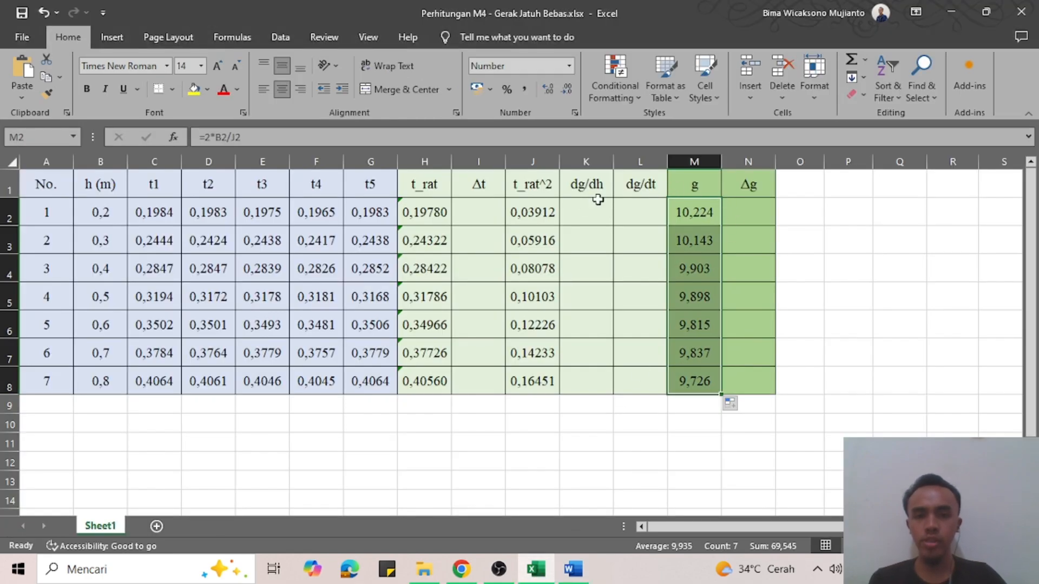
Step: Calculate dg/dh for the first row in K2 with =2/J2 and copy the formula down through K8
left_click(582, 208)
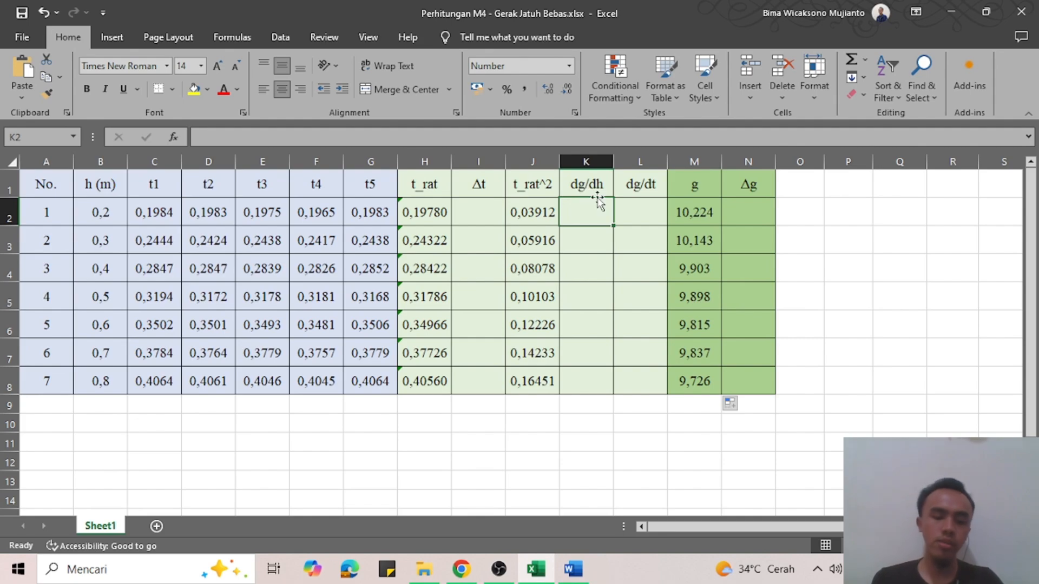
type("=2")
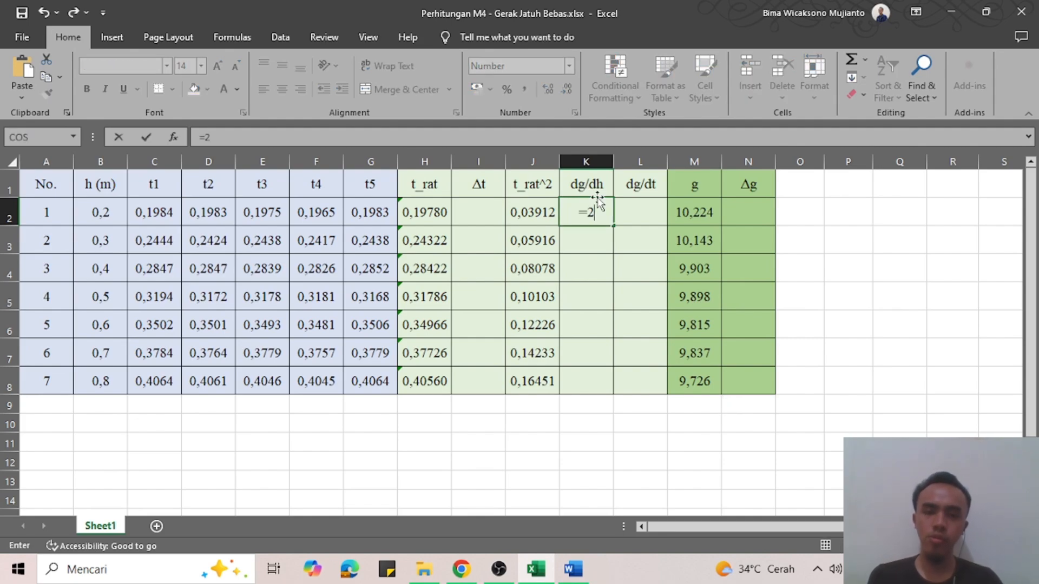
type("/")
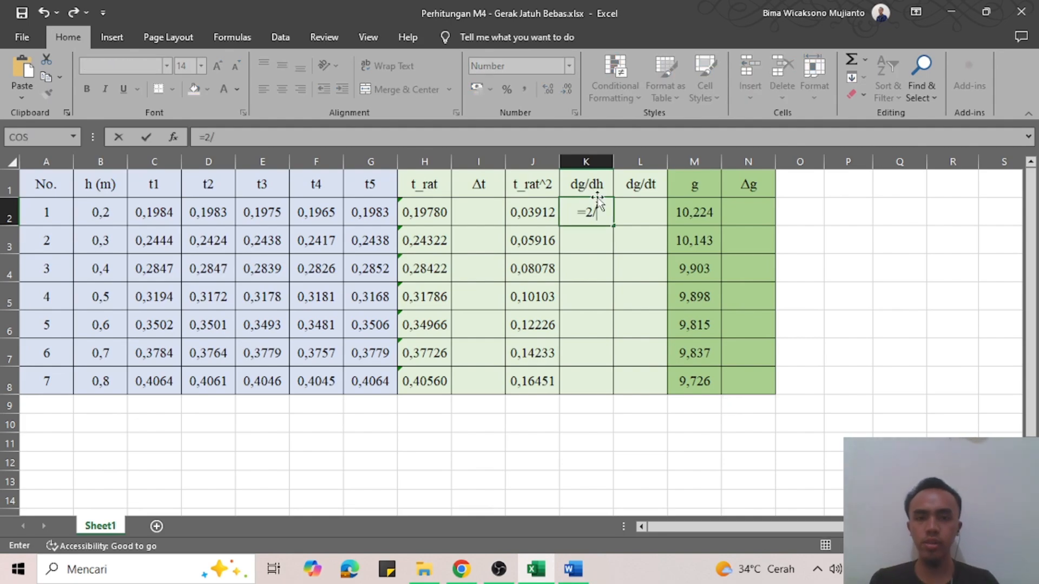
left_click(533, 212)
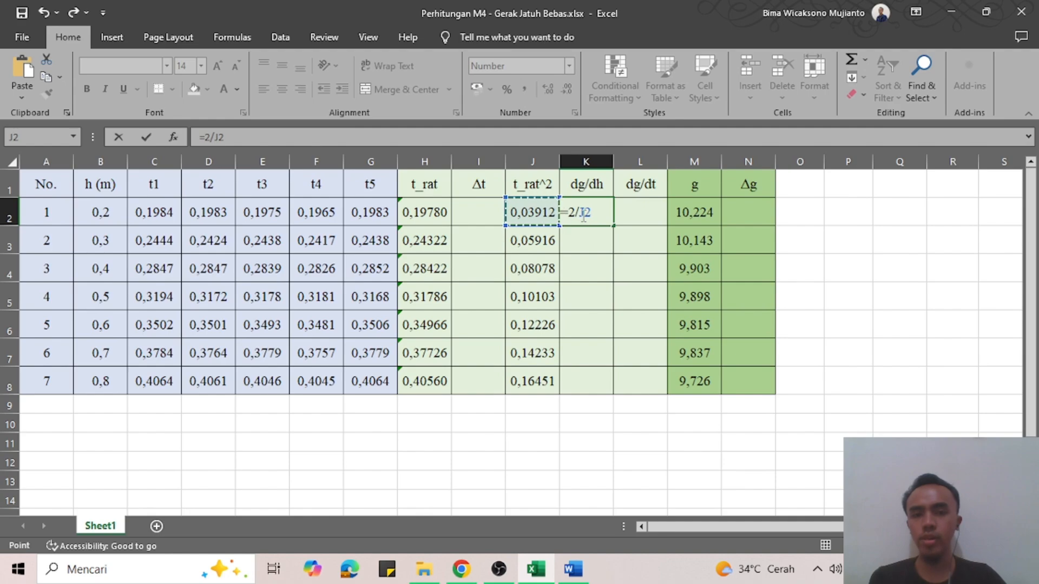
key("ctrl+Return")
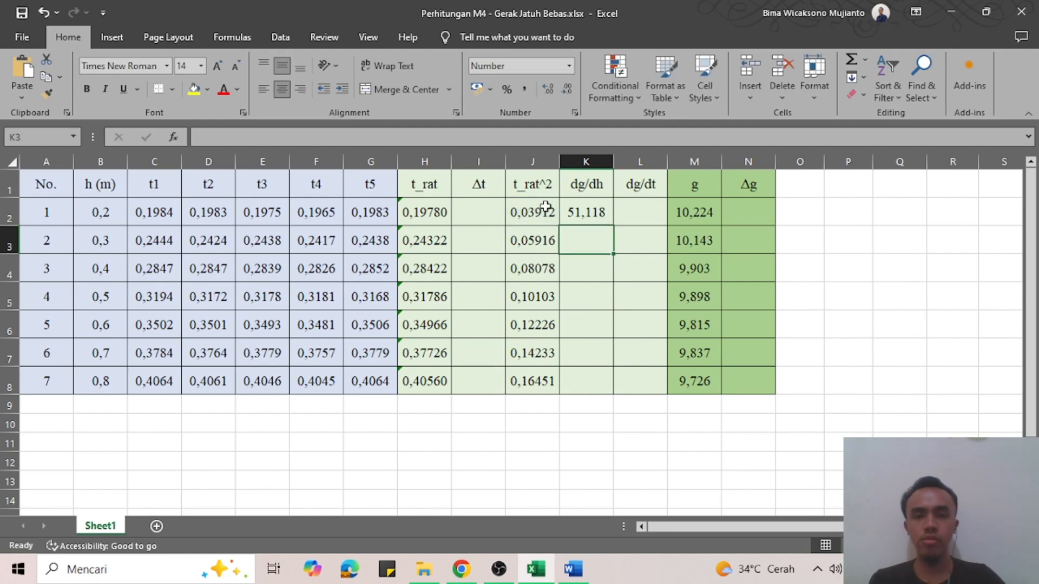
double_click(616, 224)
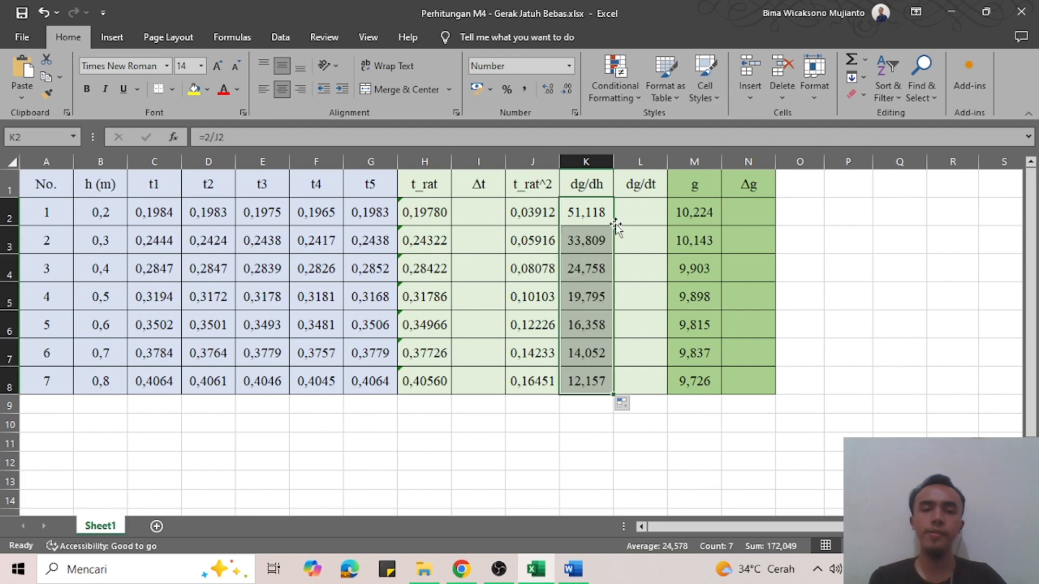
Step: Check the ∂g/∂t formula in the Word document and calculate dg/dt for the first row in Excel cell L2 with =-4*B2/H2^3
key("alt+Tab")
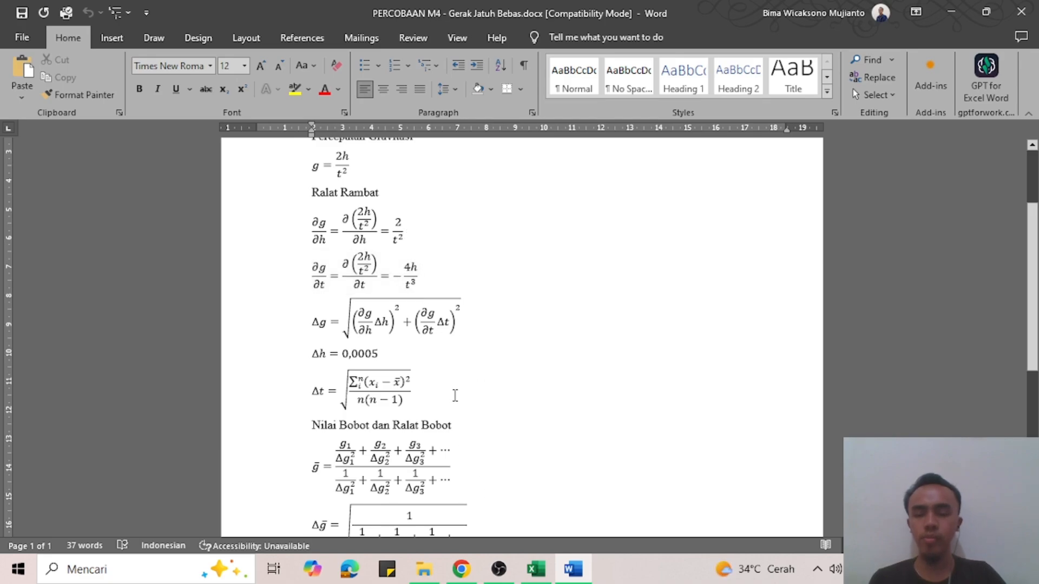
left_click(536, 569)
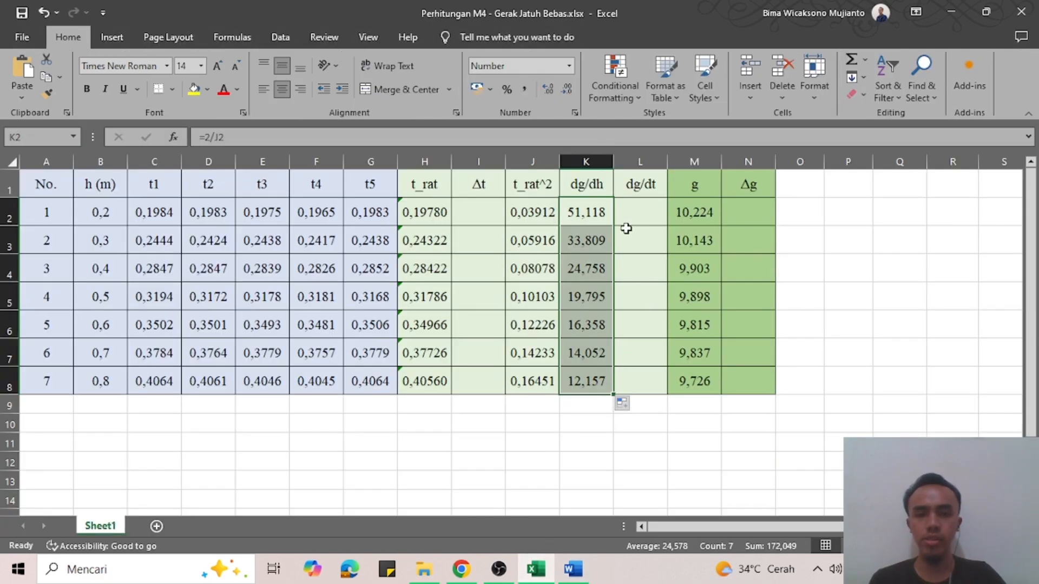
left_click(639, 218)
type("=")
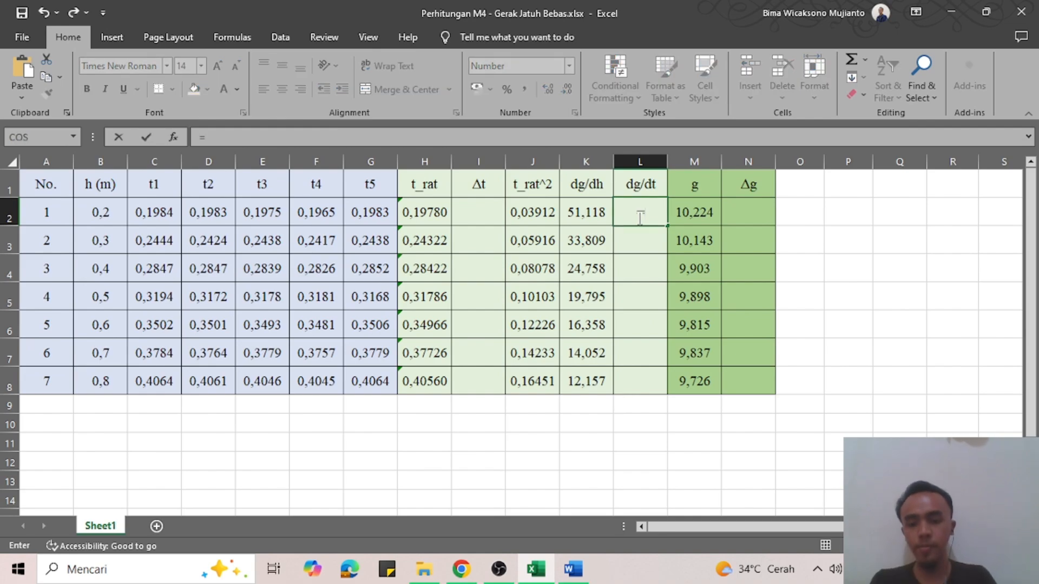
type("-4")
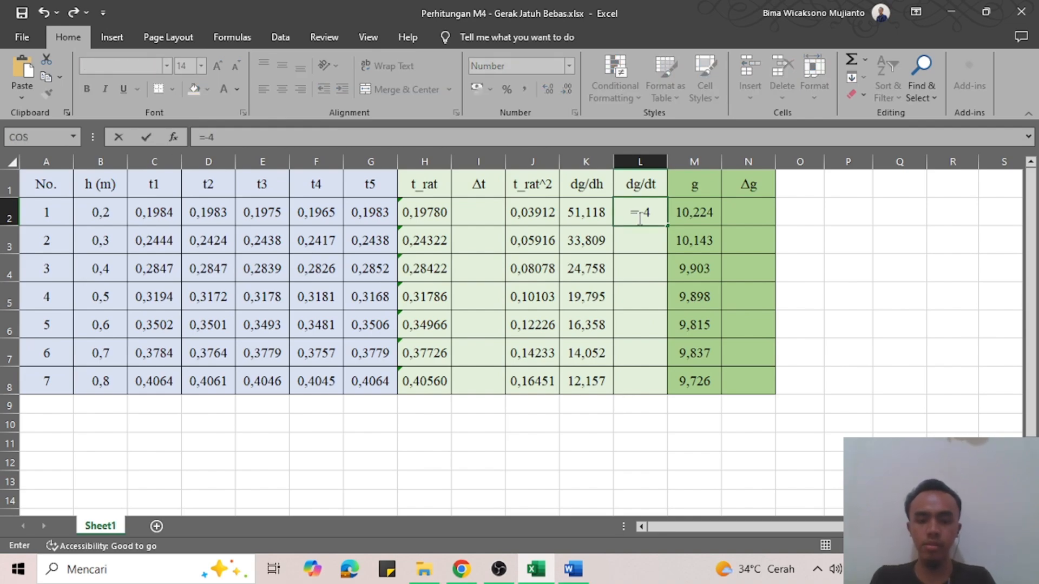
type("*")
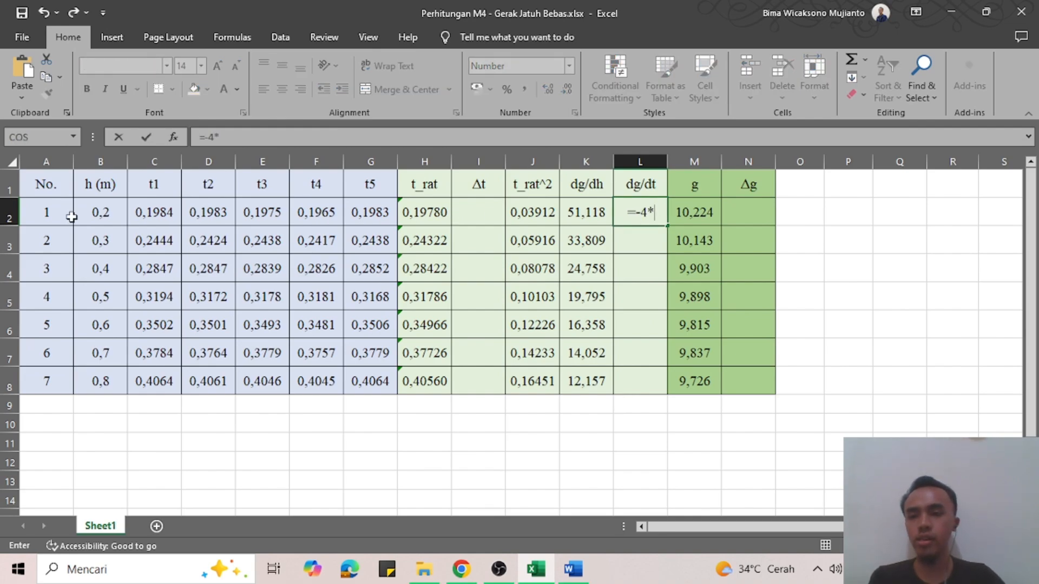
left_click(92, 214)
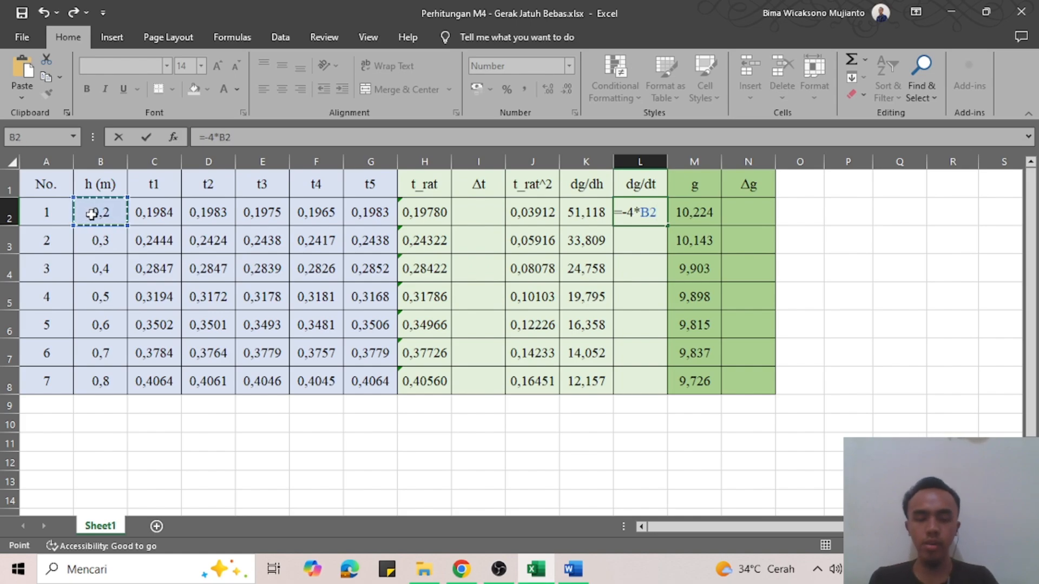
type("/t")
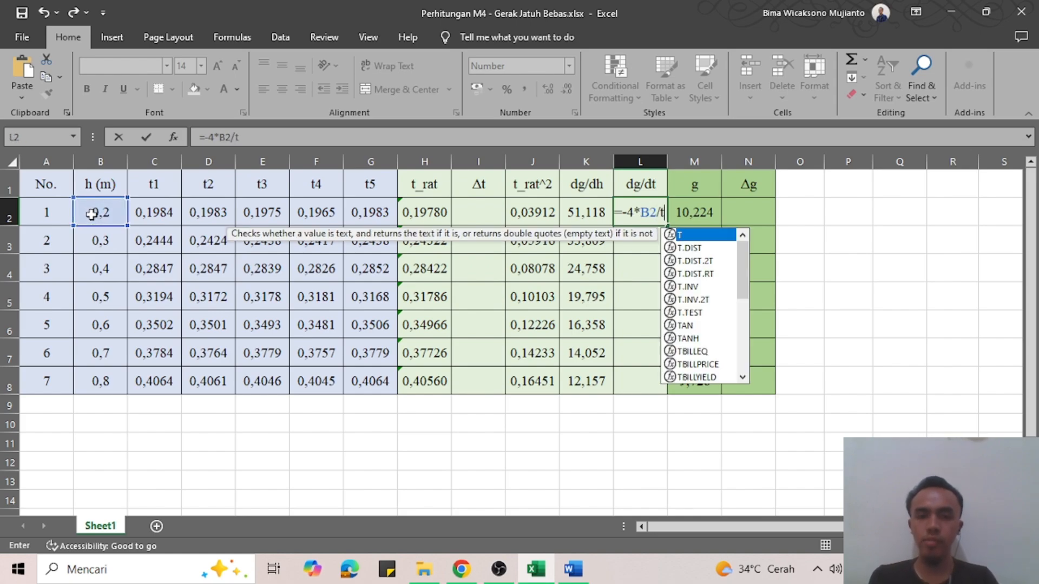
key("BackSpace")
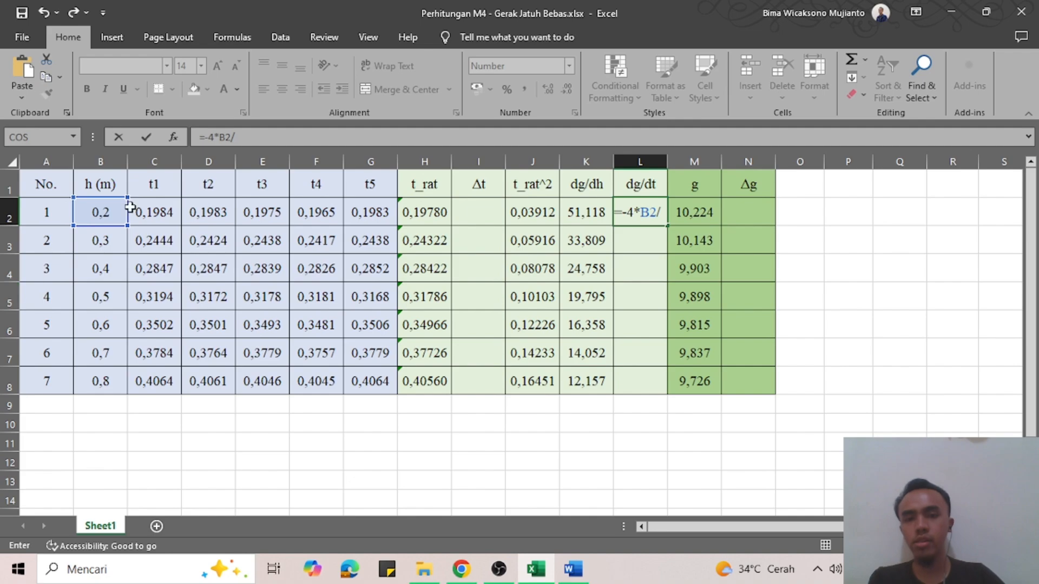
left_click(432, 215)
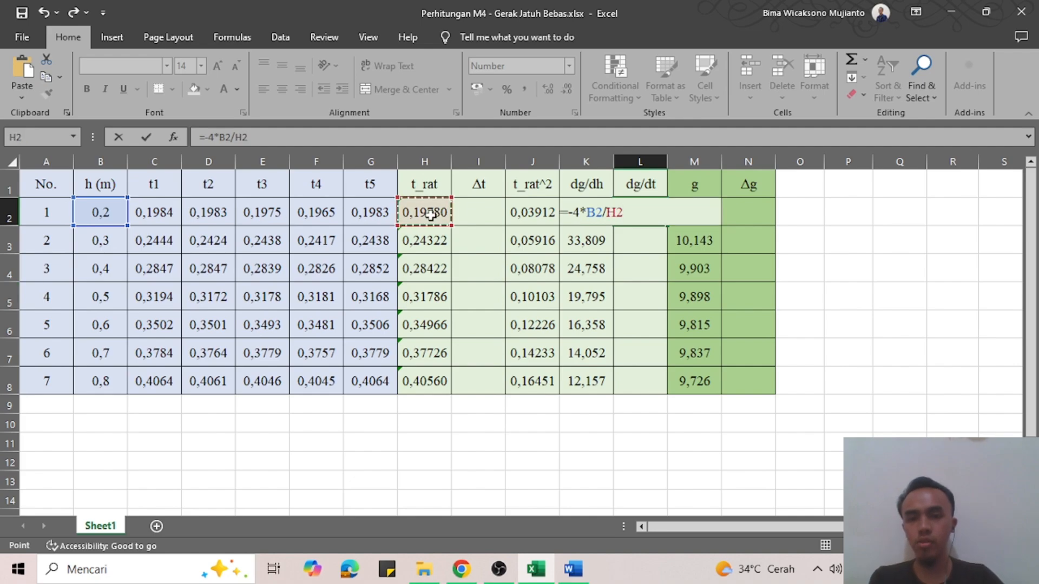
type("^3")
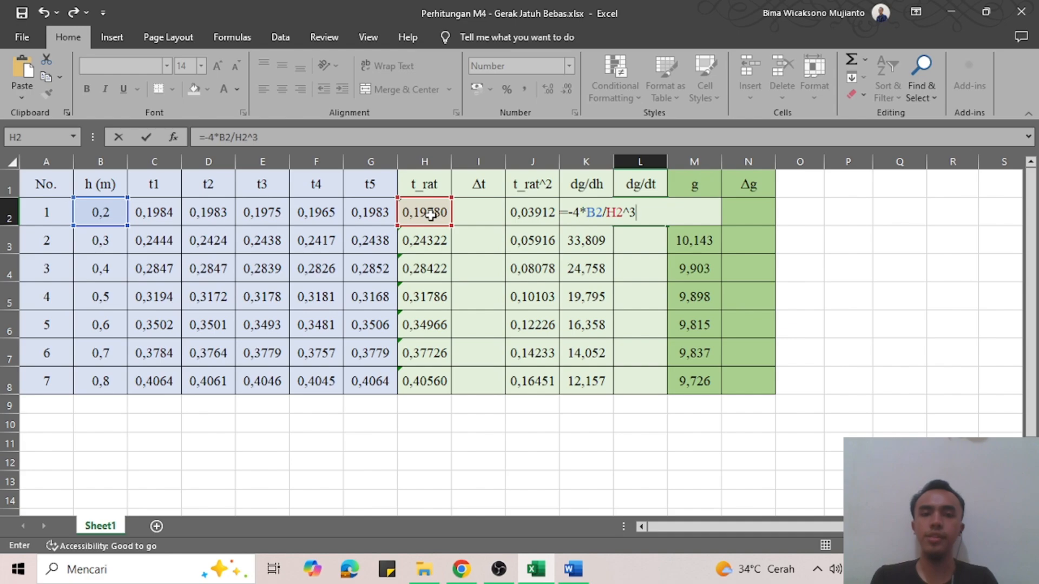
key("Return")
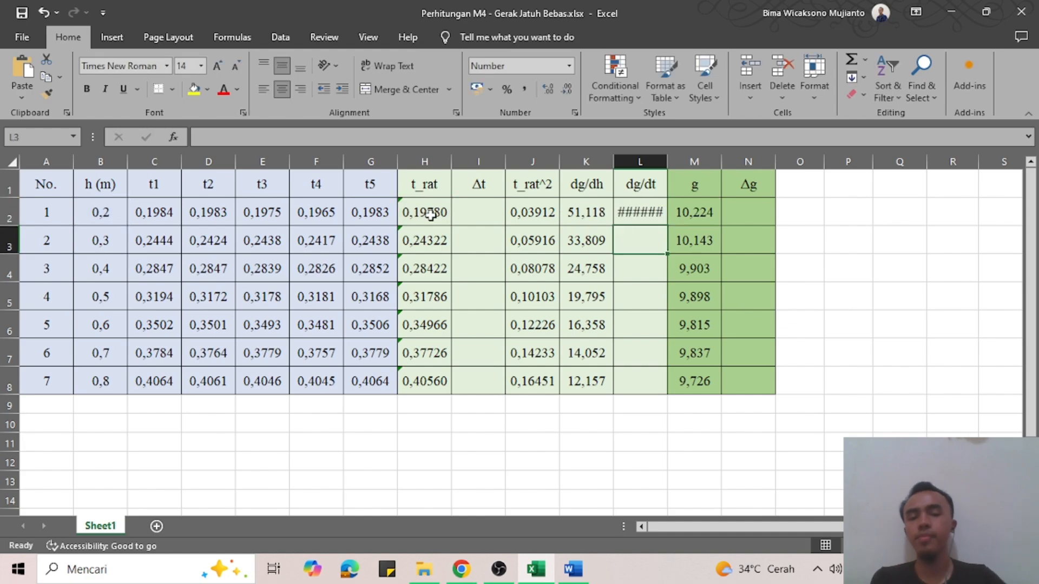
Step: Widen column L slightly to fit its values and copy the dg/dt formula from L2 down through L8
left_click_drag(665, 162, 670, 162)
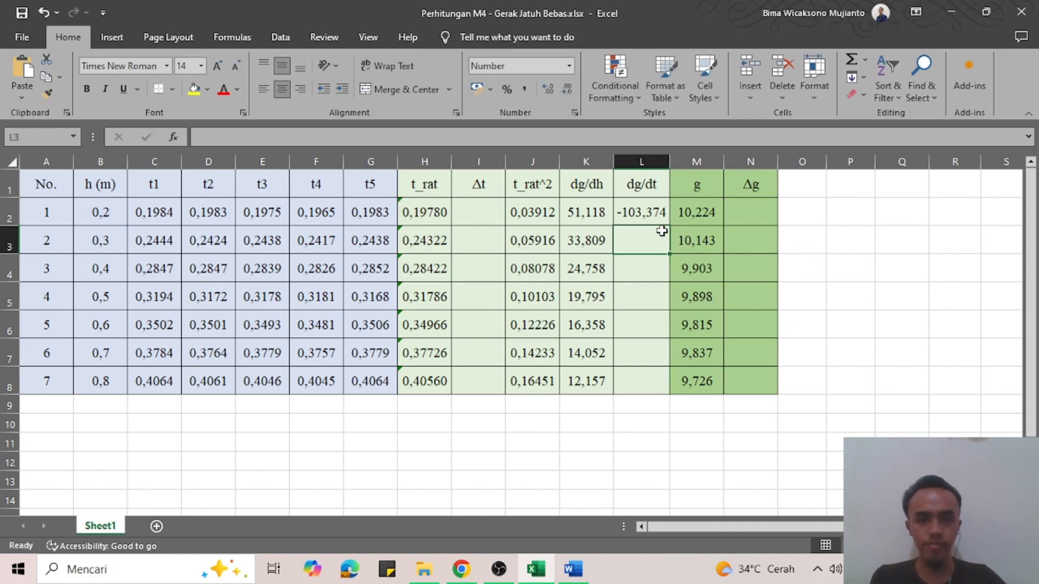
left_click(657, 212)
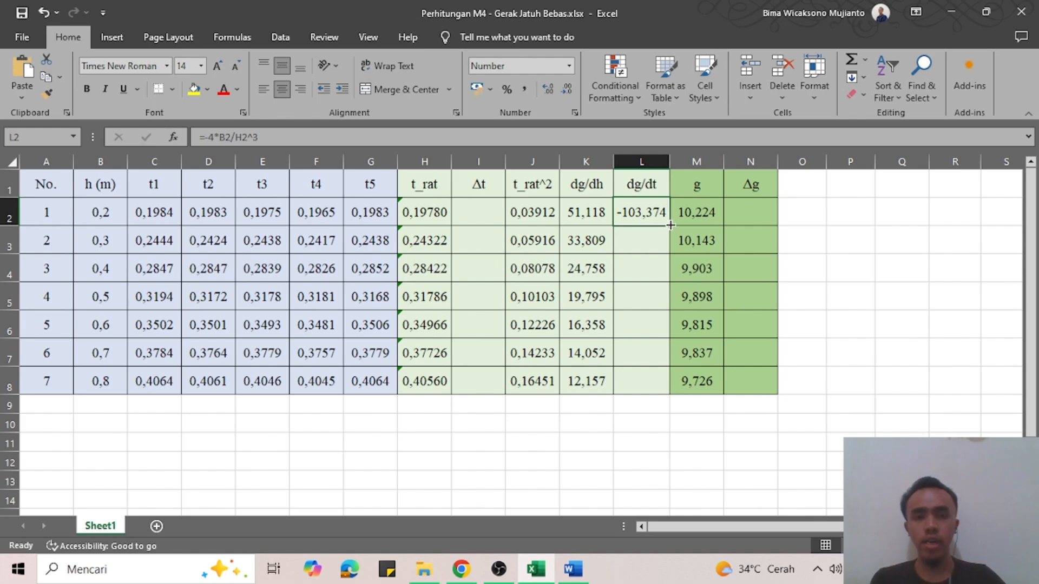
left_click_drag(671, 225, 671, 391)
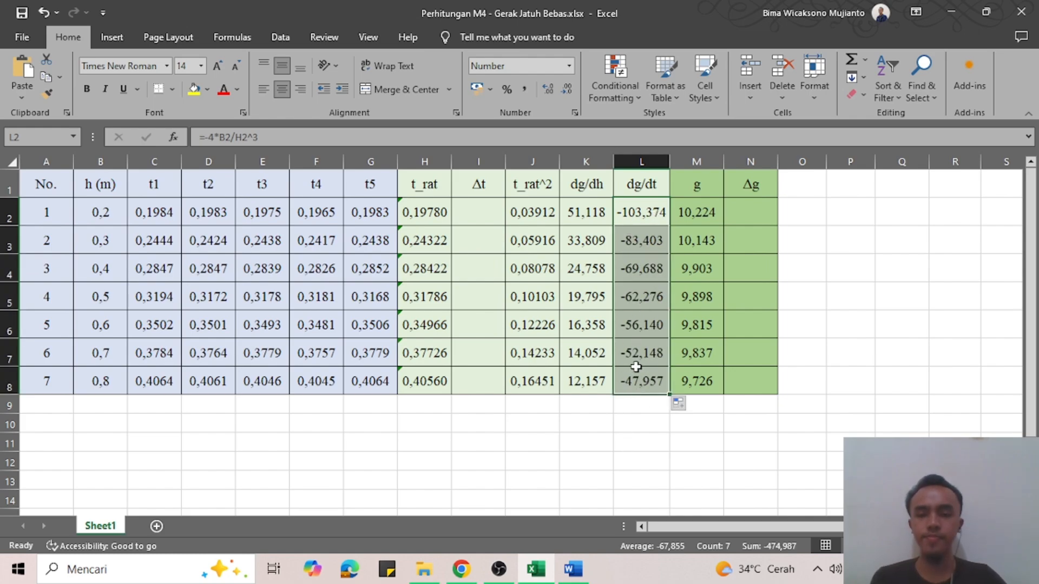
Step: Review the Δg, Δh and Δt formulas in the Word document, and return to the Excel worksheet
key("alt+Tab")
scroll(342, 287, "down", 2)
left_click(342, 290)
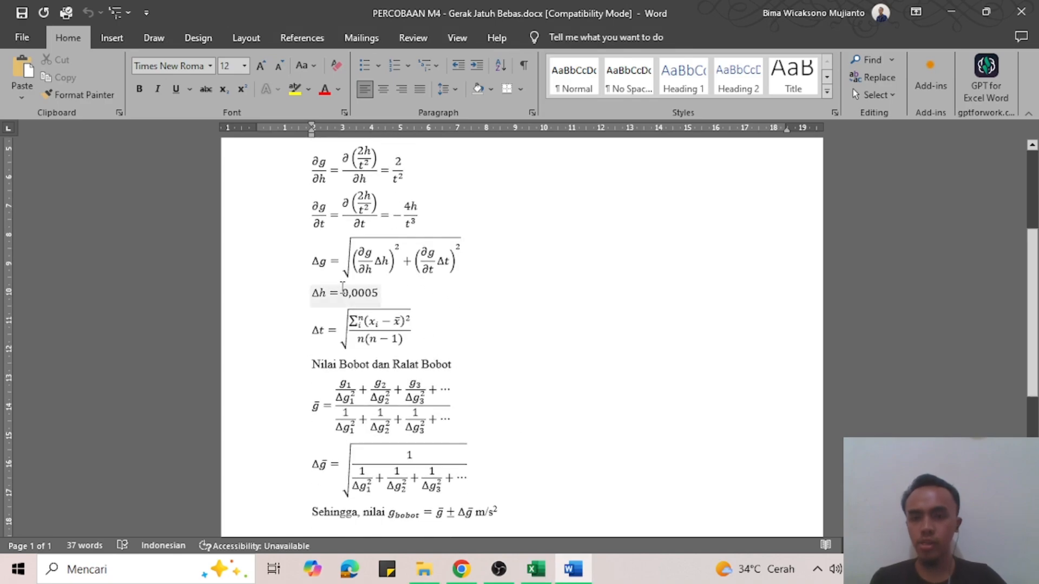
left_click(355, 262)
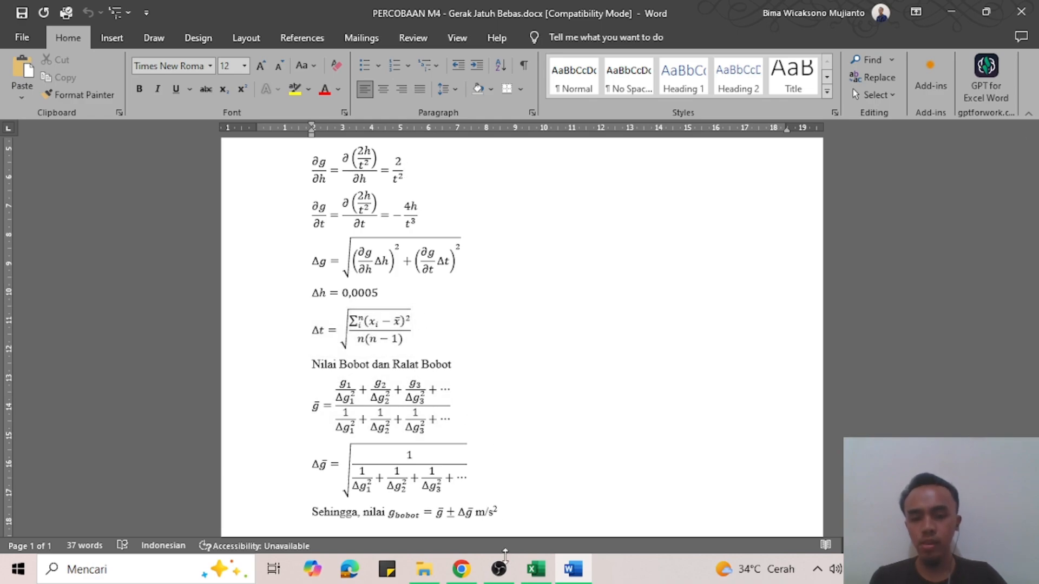
left_click(536, 569)
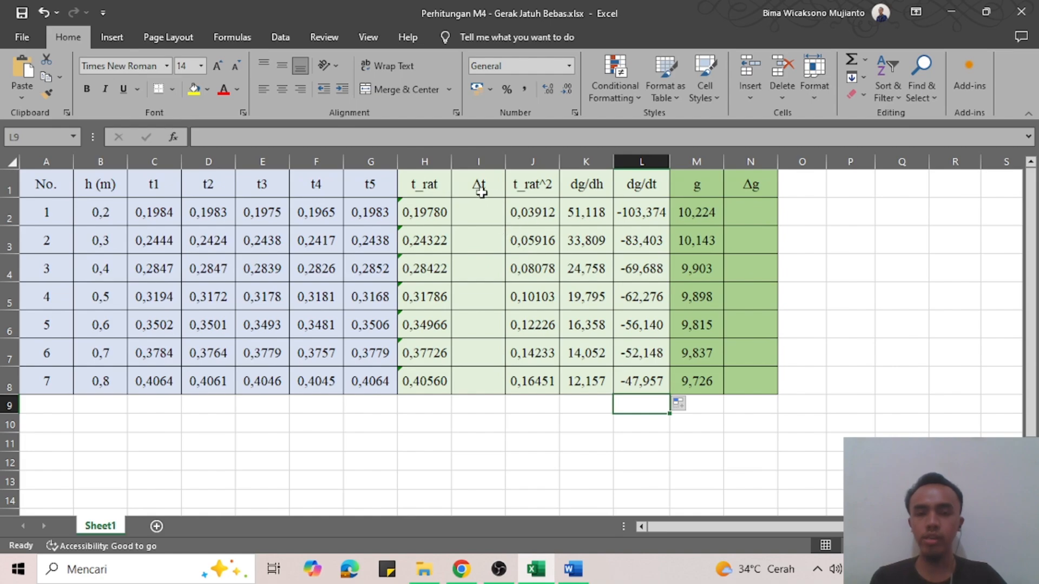
Step: Check the Δt formula in the Word document and start the first row's Δt in Excel cell I2 with =STDEV.S(C2:G2)
left_click(471, 215)
key("alt+Tab")
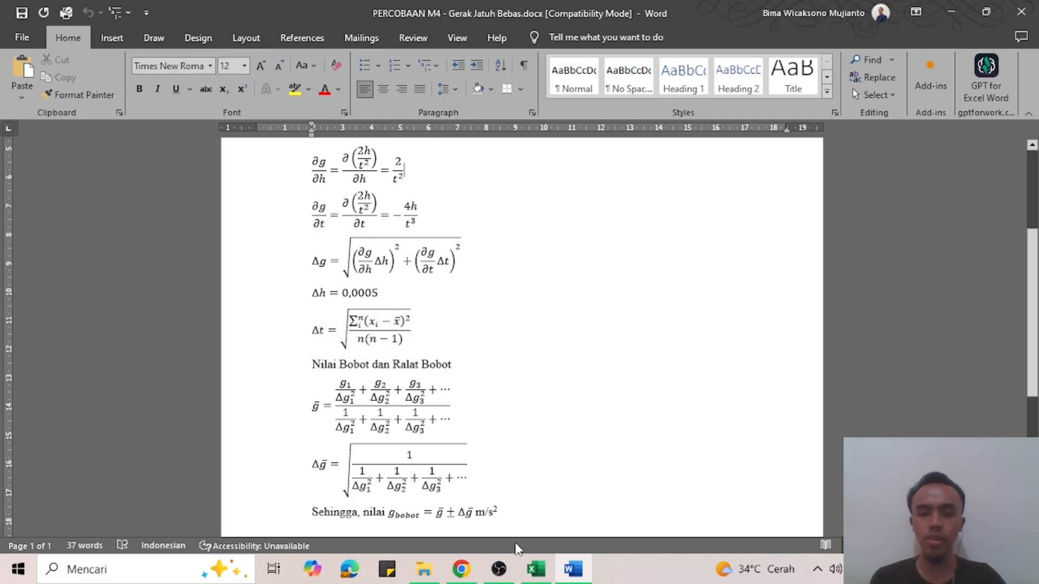
key("alt+Tab")
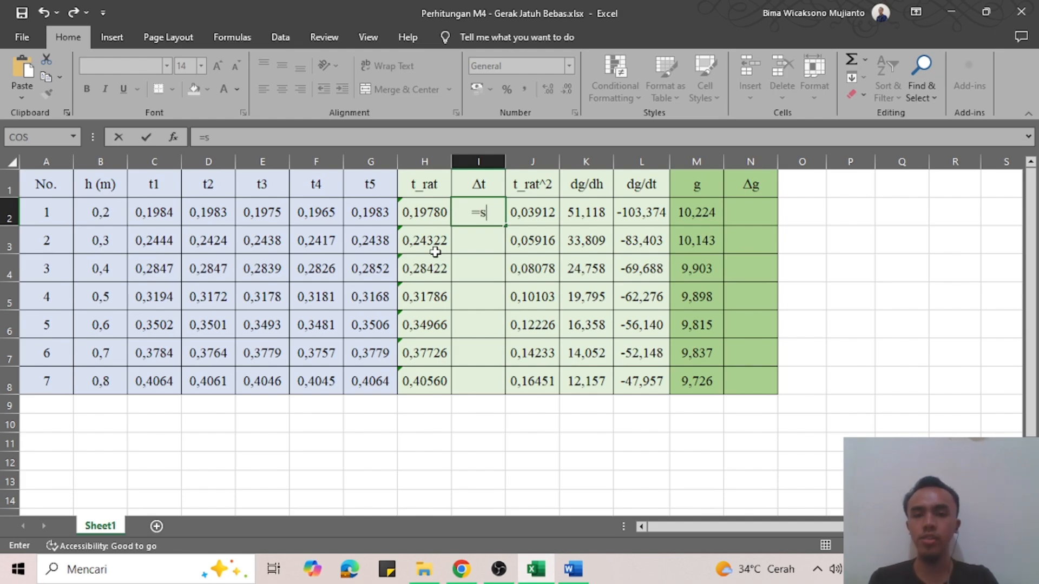
type("s")
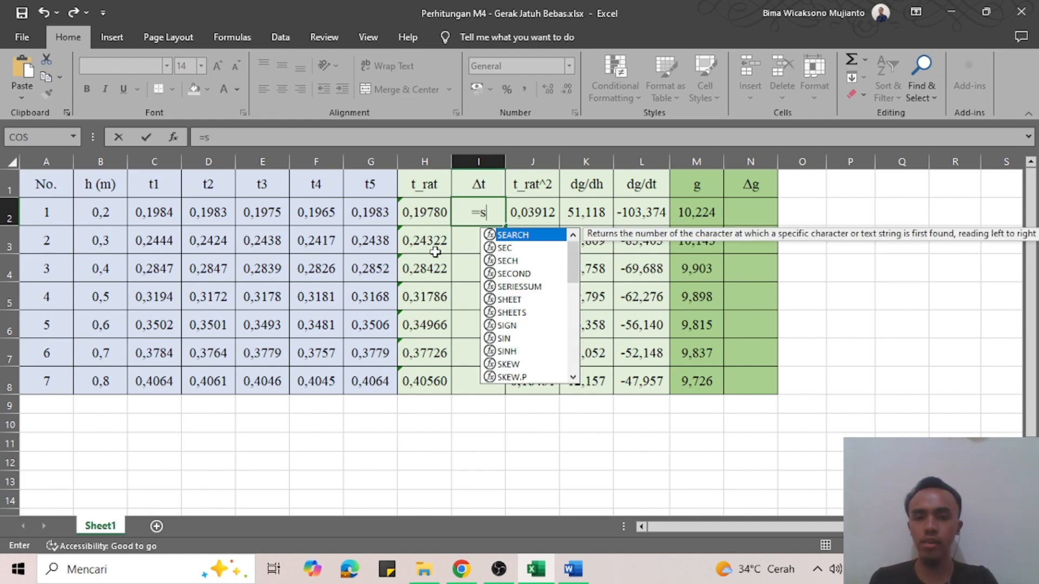
type("td")
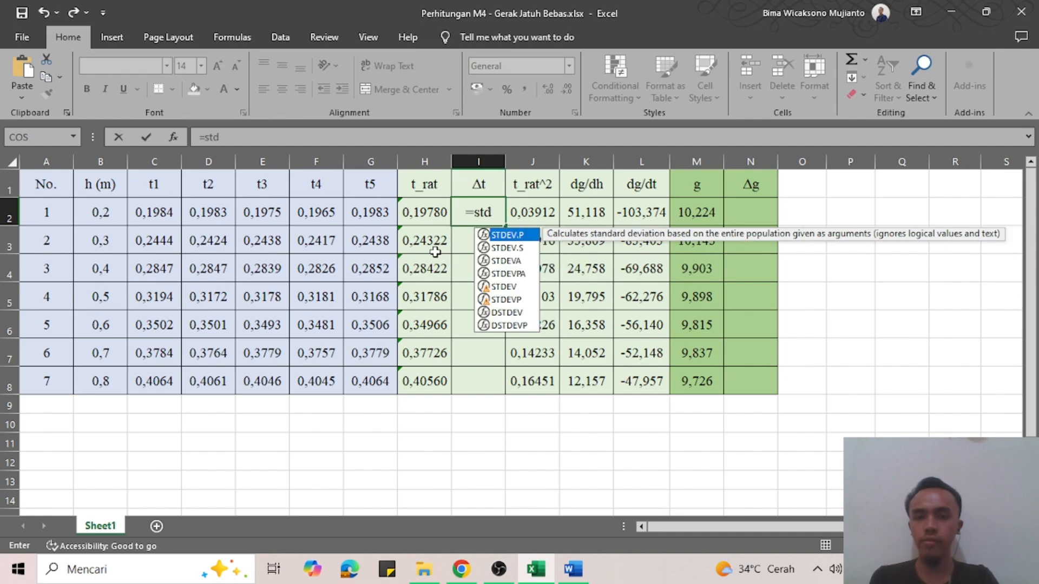
type("ev")
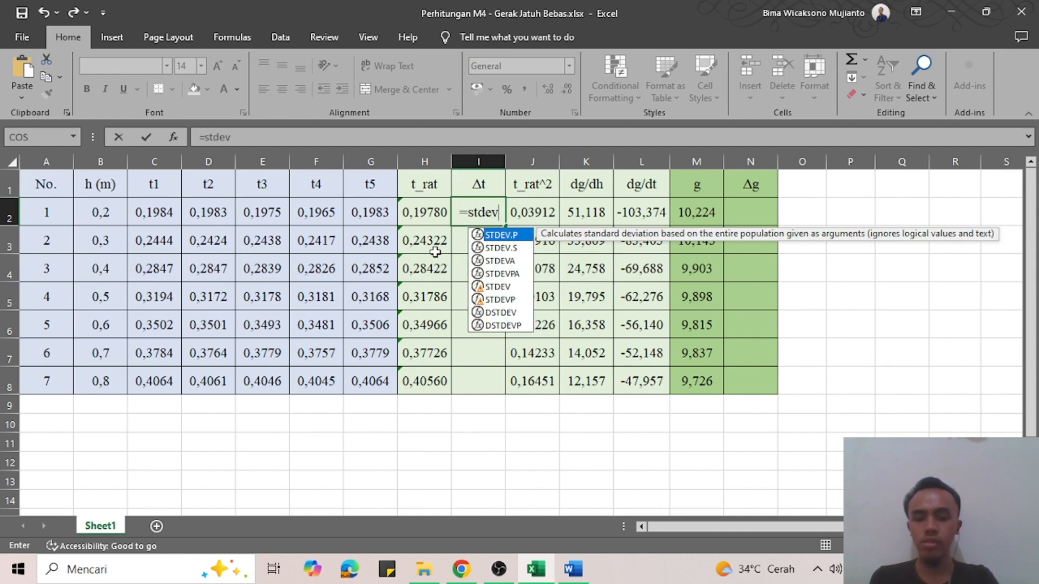
type(".s")
key("Tab")
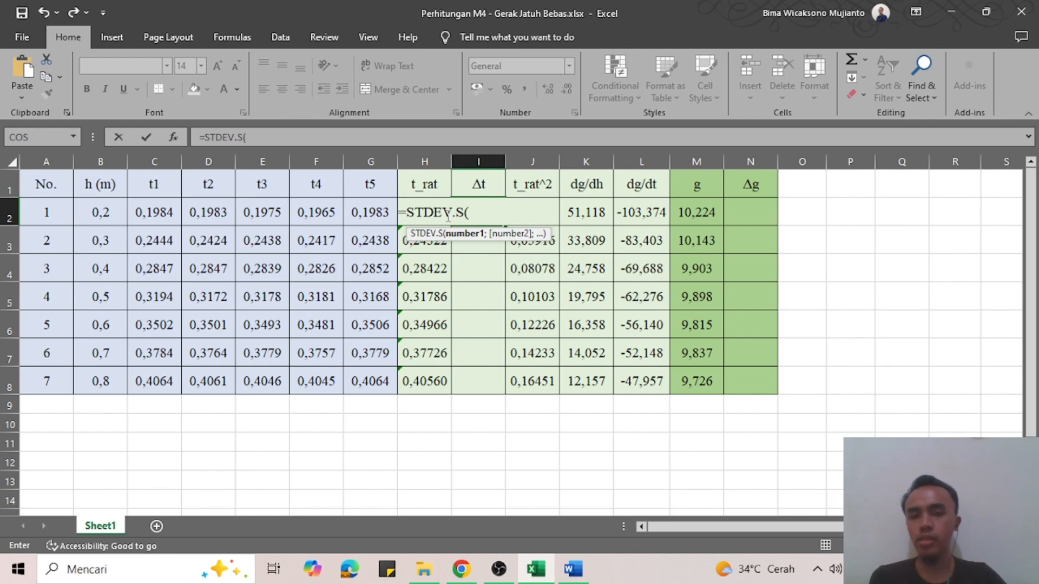
left_click_drag(157, 213, 373, 212)
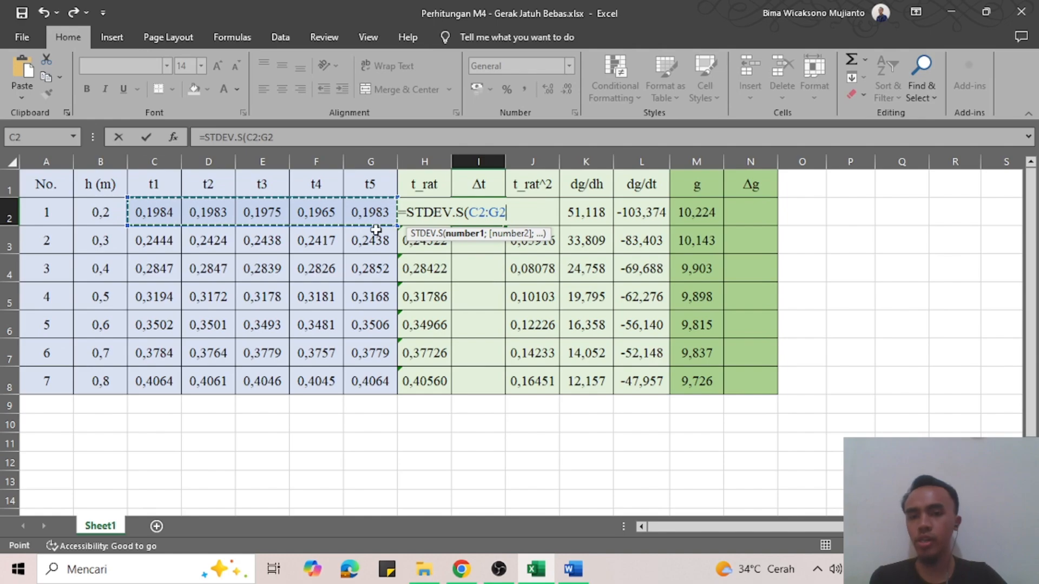
type(")")
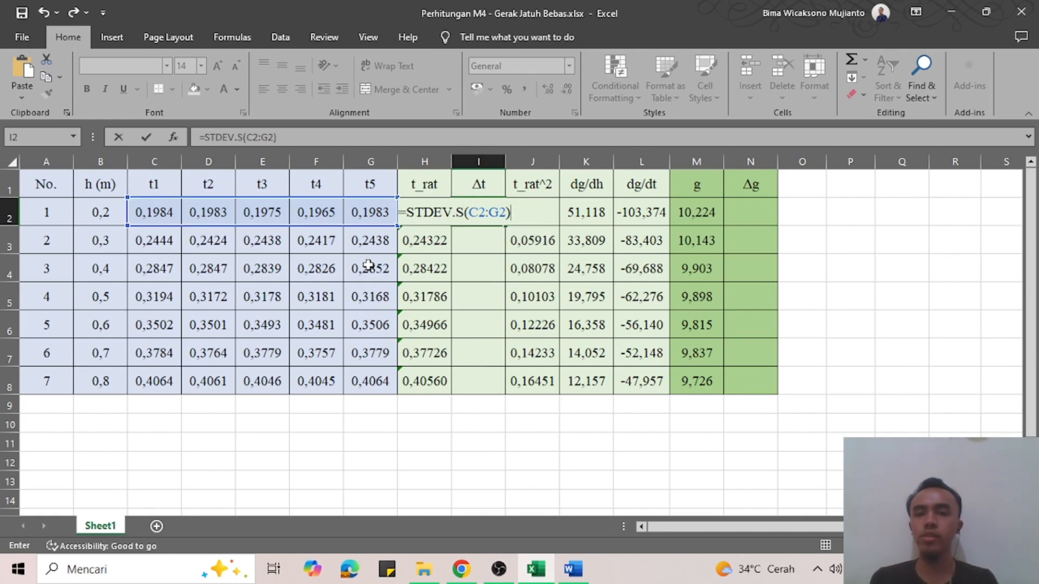
Step: Extend the Δt formula in I2 to =STDEV.S(C2:G2)/SQRT(5)
left_click(316, 137)
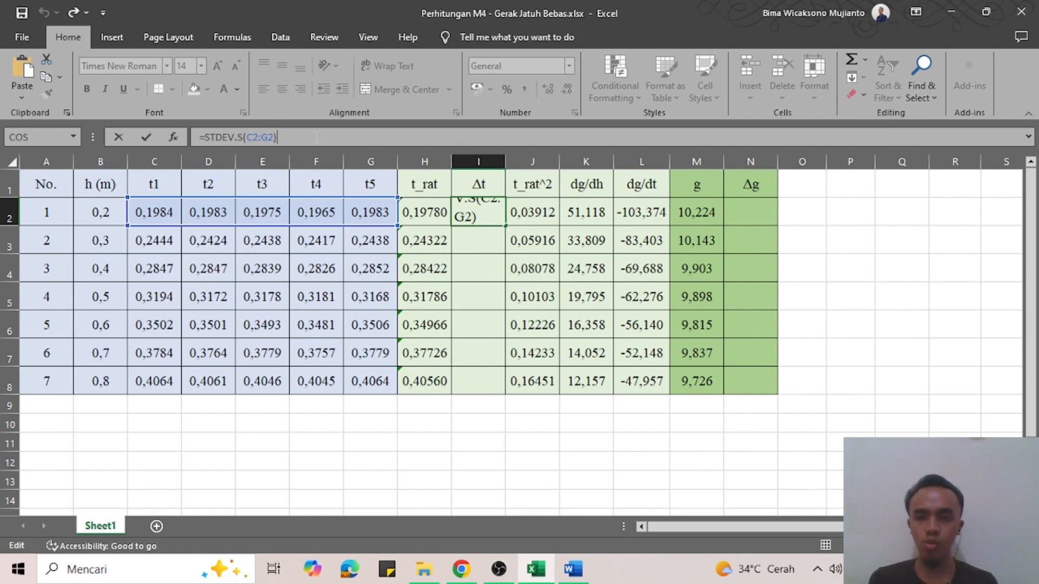
type("/")
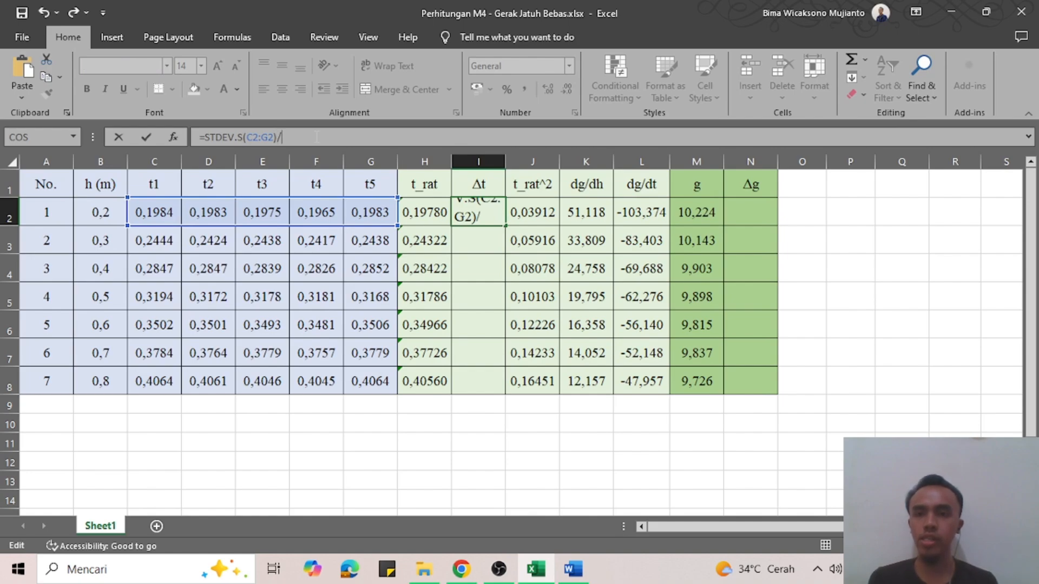
type("s")
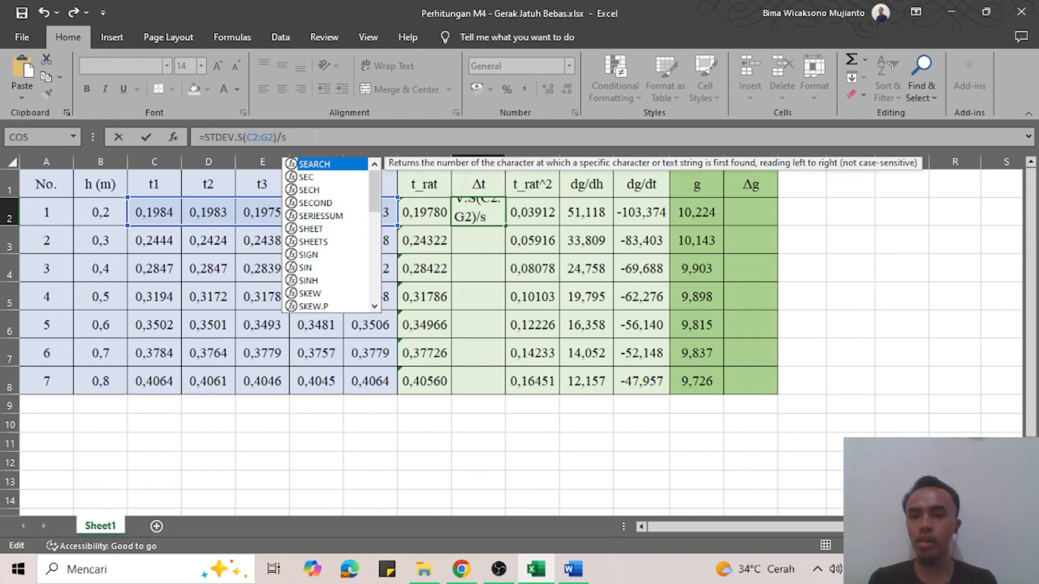
type("qrt")
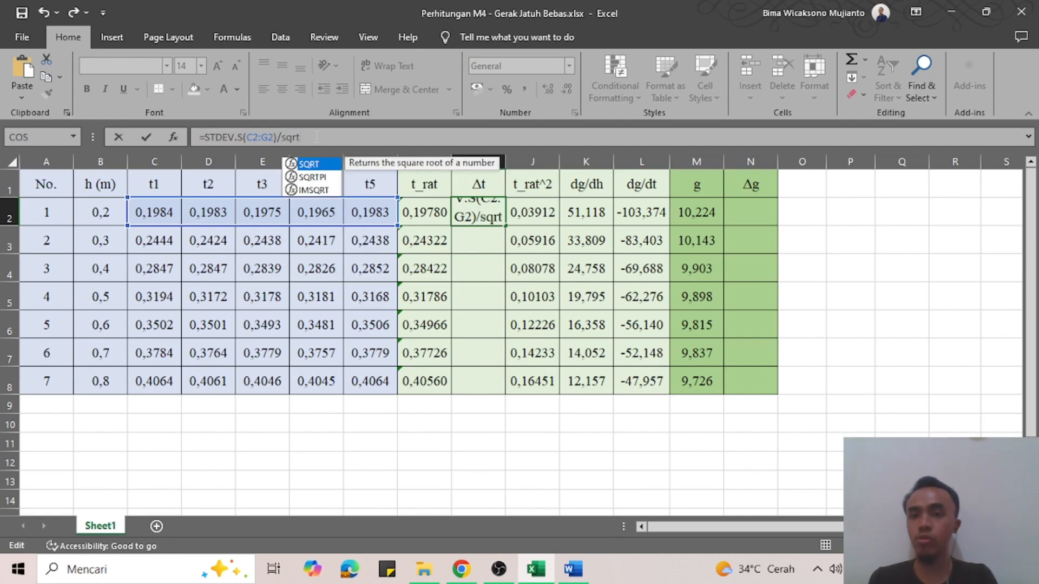
key("Tab")
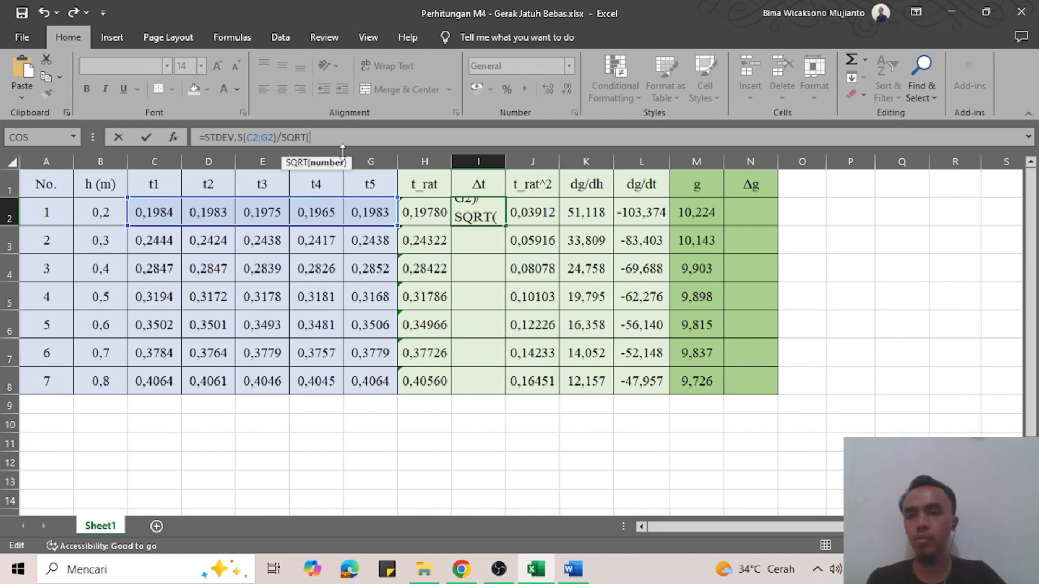
type("5")
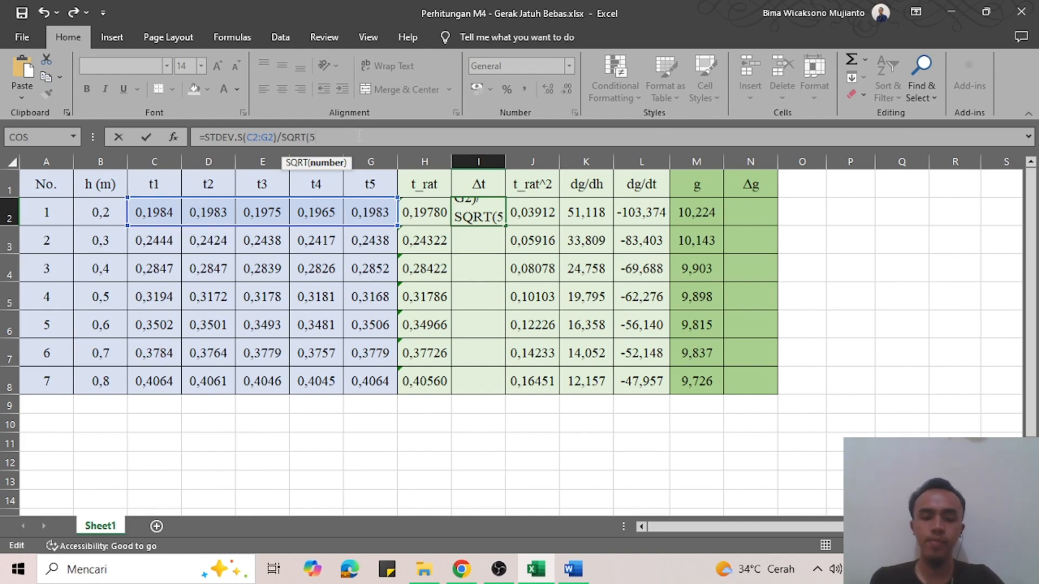
type(")")
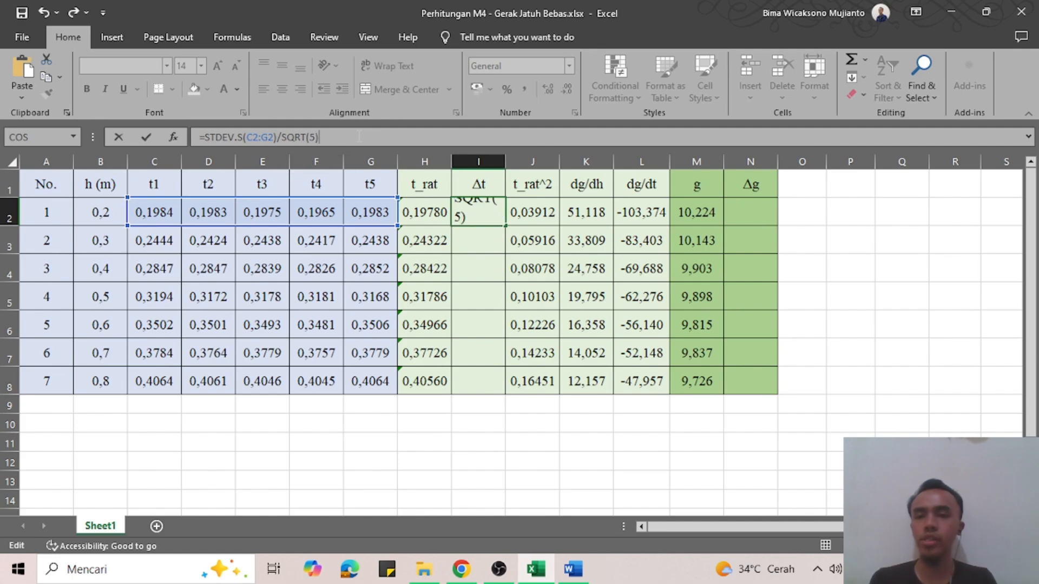
key("Return")
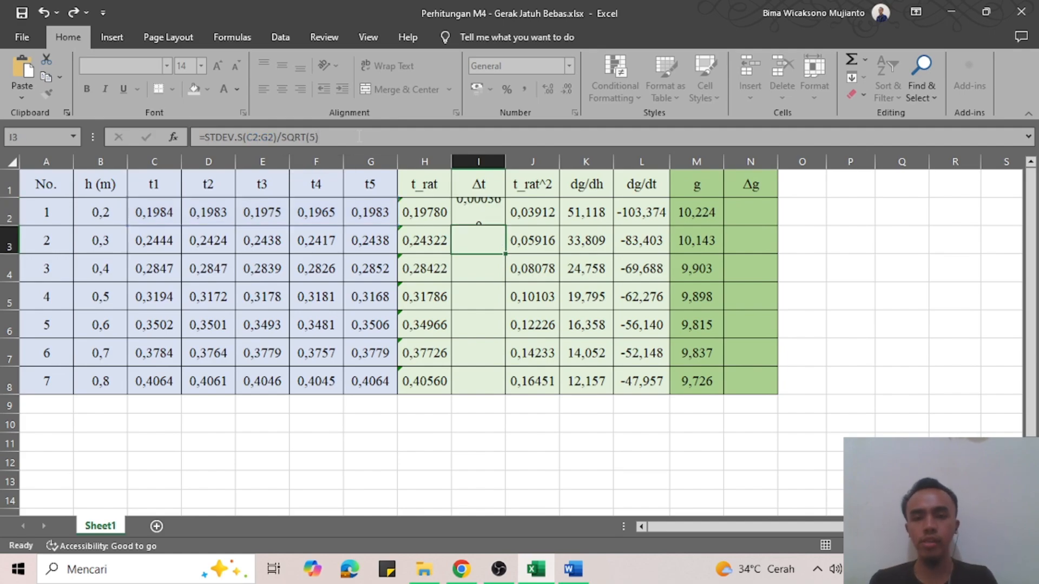
Step: Copy the Δt formula from I2 down through I8
left_click(483, 217)
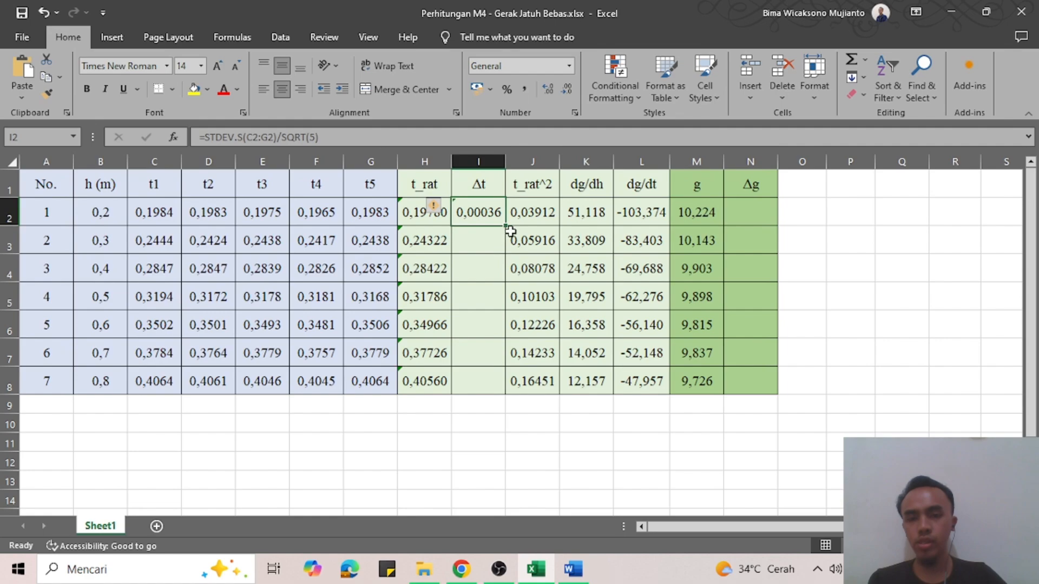
double_click(509, 228)
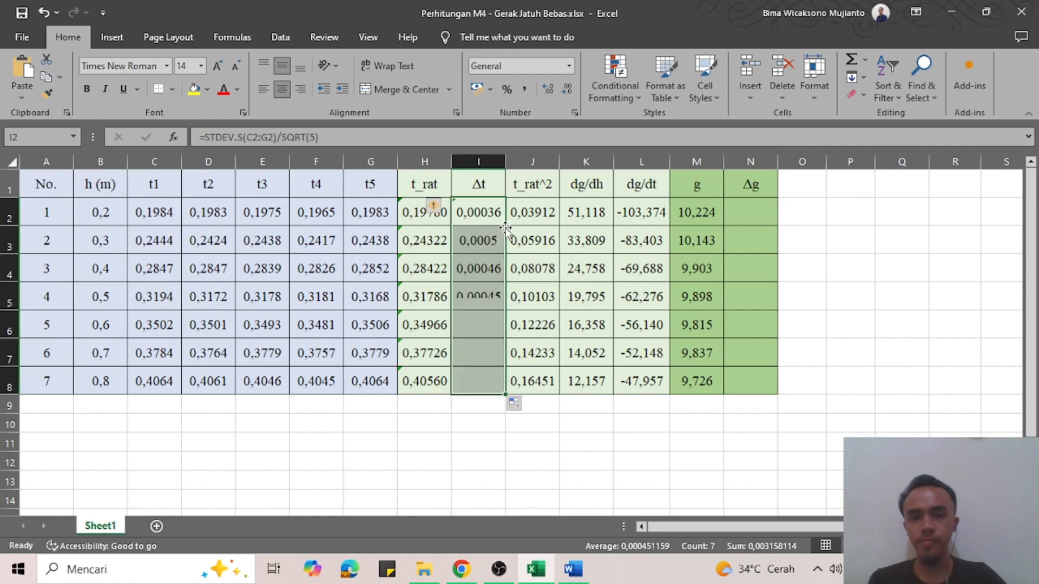
left_click(481, 217)
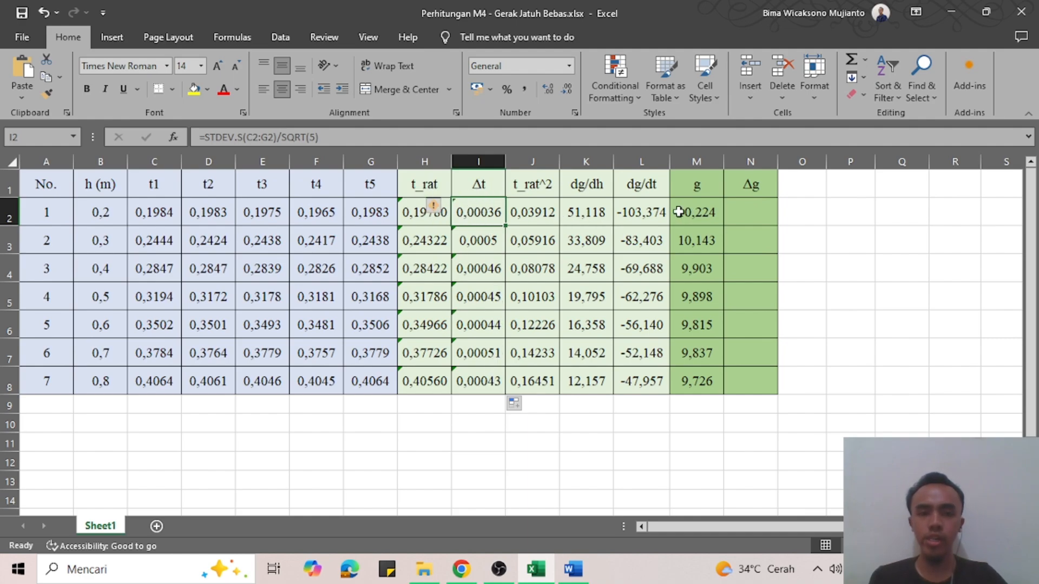
Step: Set up the Δg formula skeleton =SQRT(()^2+()^2) in cell N2, leaving both squared terms empty
left_click(749, 213)
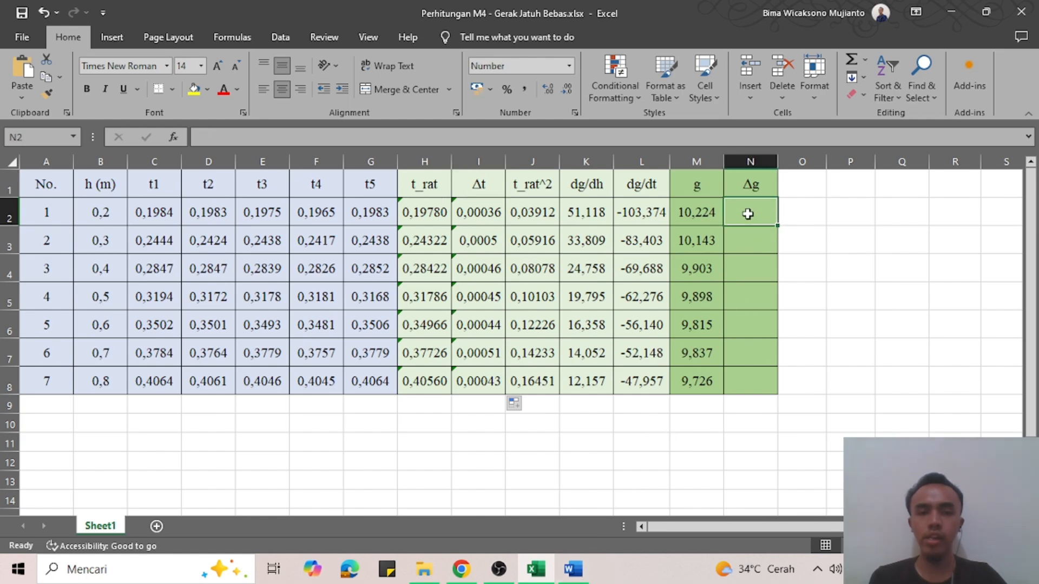
type("=")
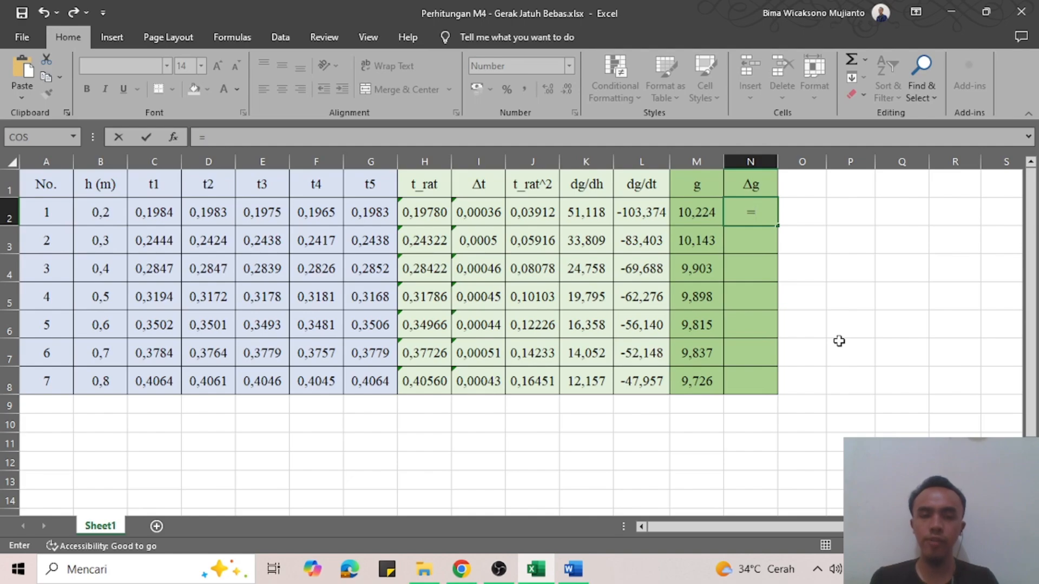
type("sq")
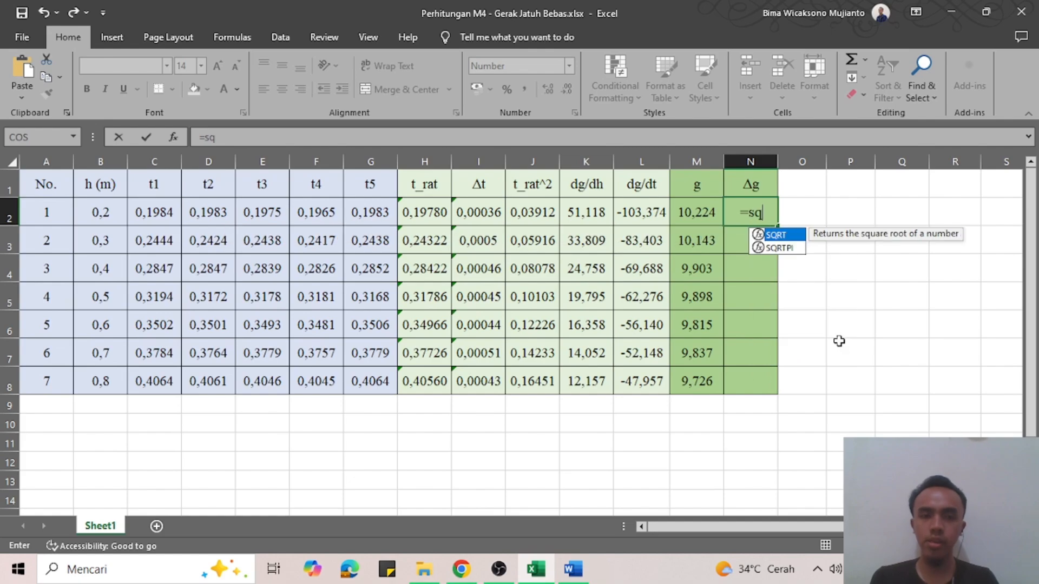
type("rt")
key("Tab")
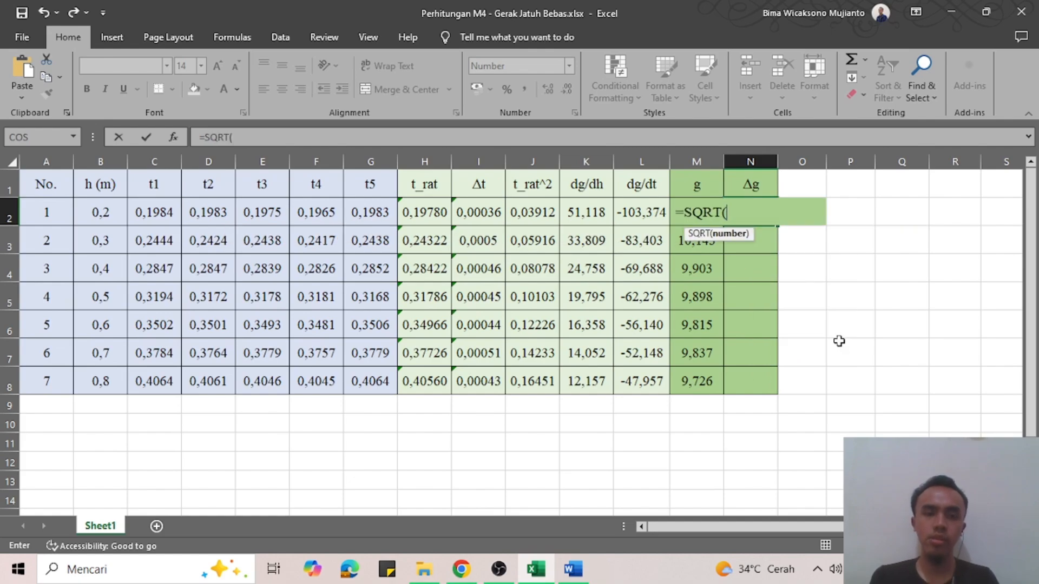
type(")")
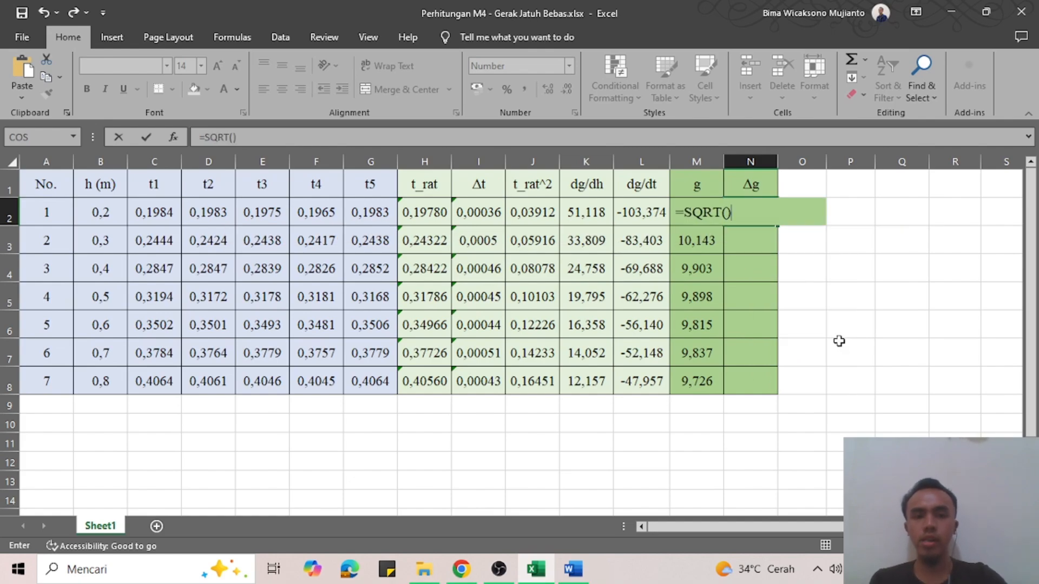
left_click(232, 137)
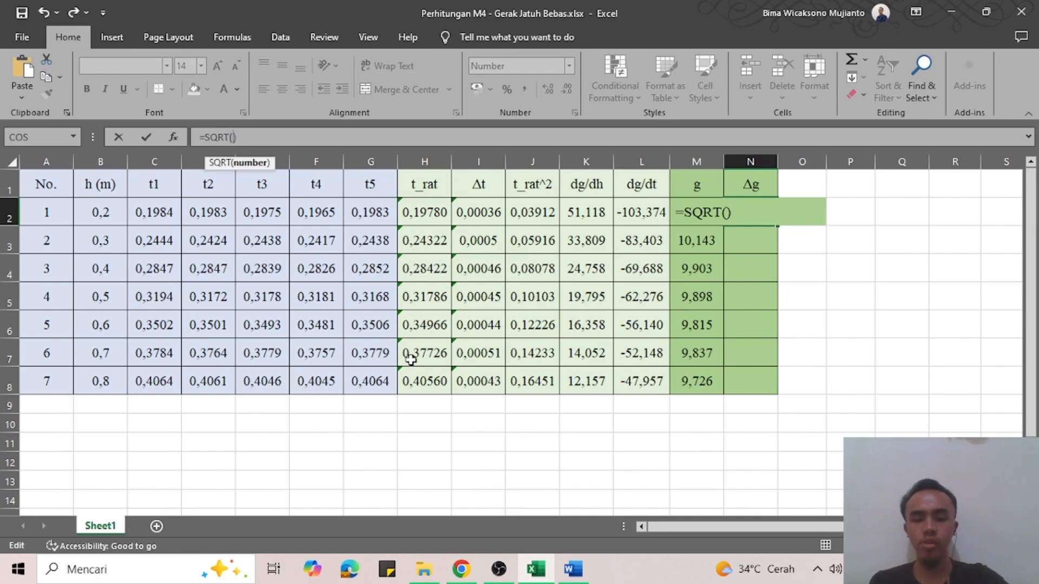
type("()")
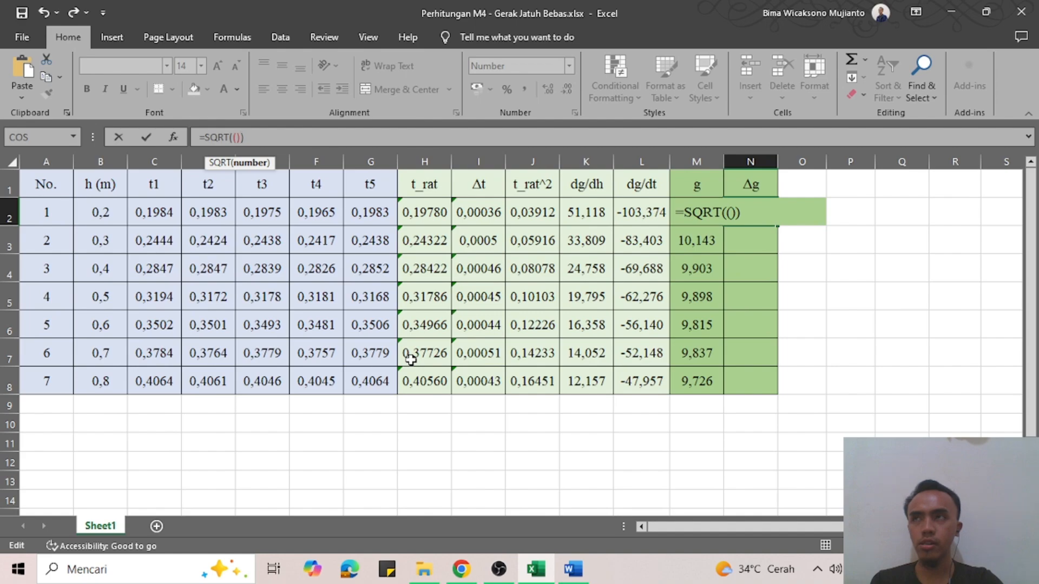
type("^2")
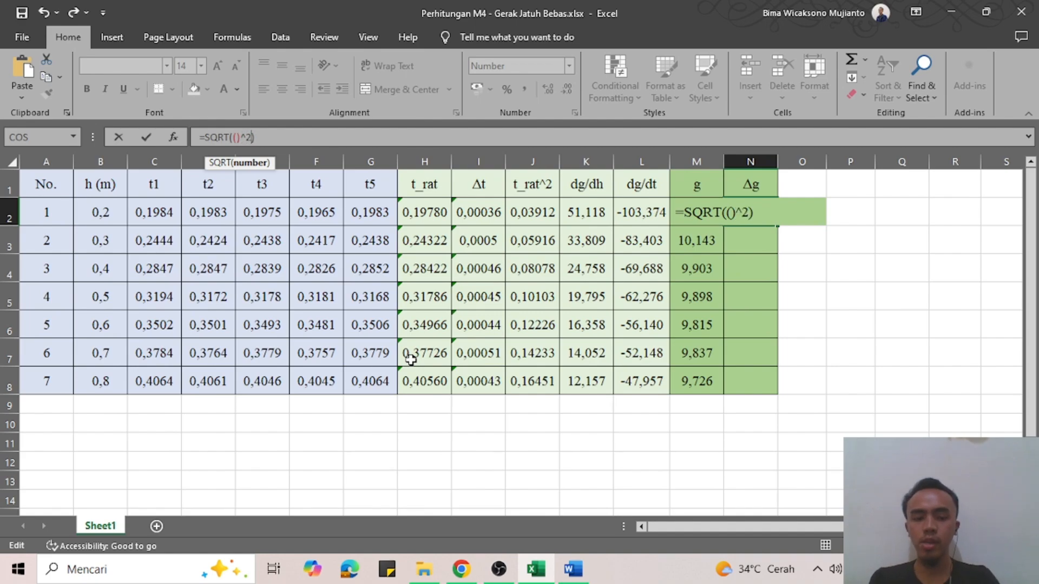
type("+()")
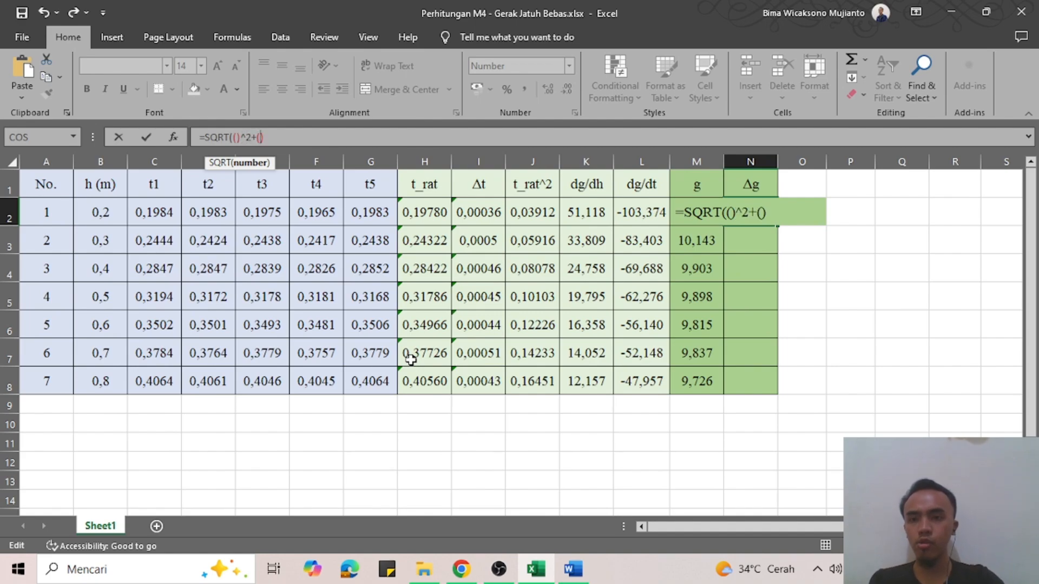
type("^")
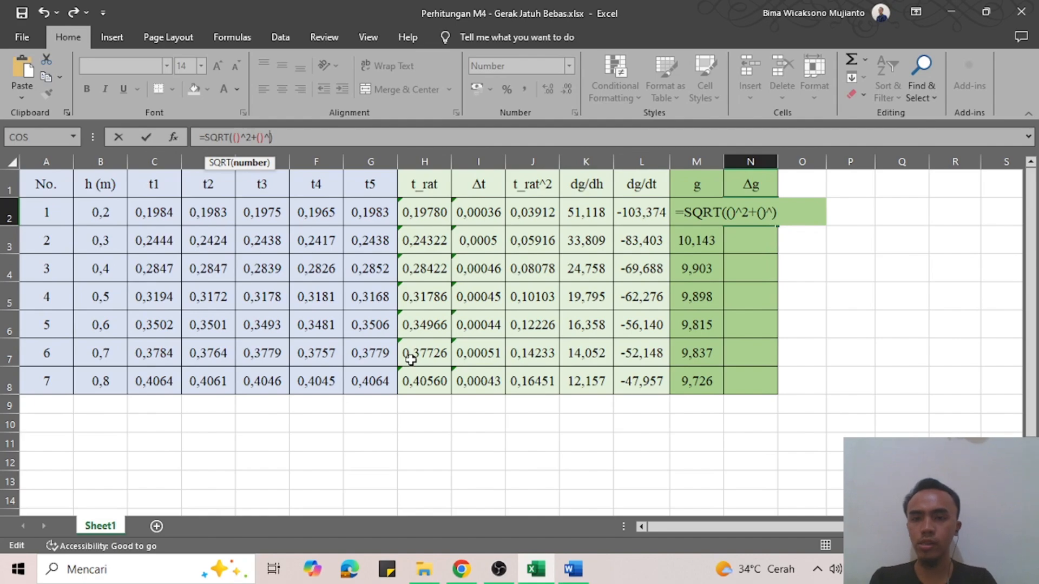
type("2")
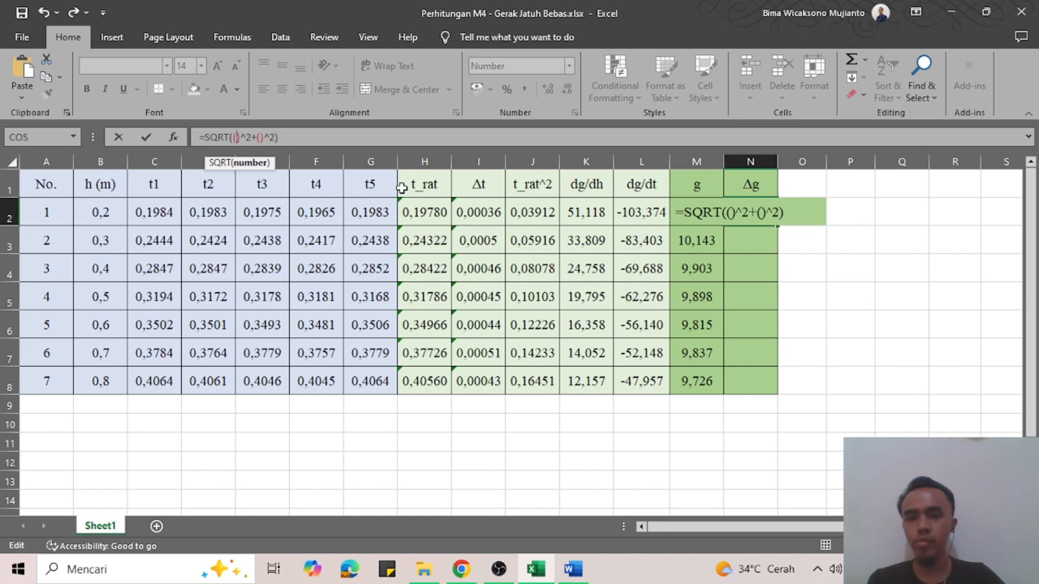
Step: Complete the Δg formula in N2 as =SQRT((K2*0,0005)^2+(L2*I2)^2)
left_click(580, 213)
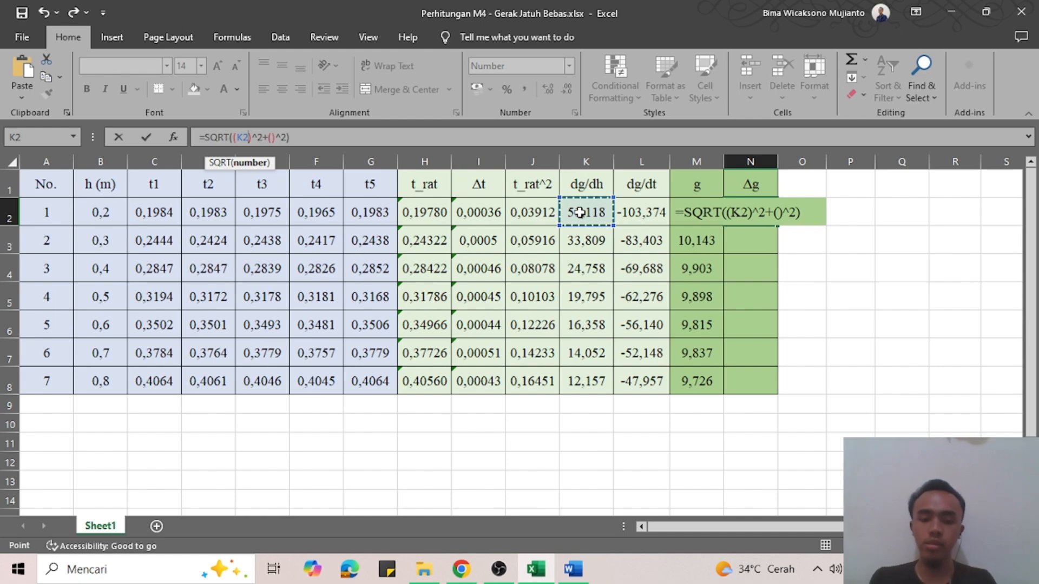
type("*")
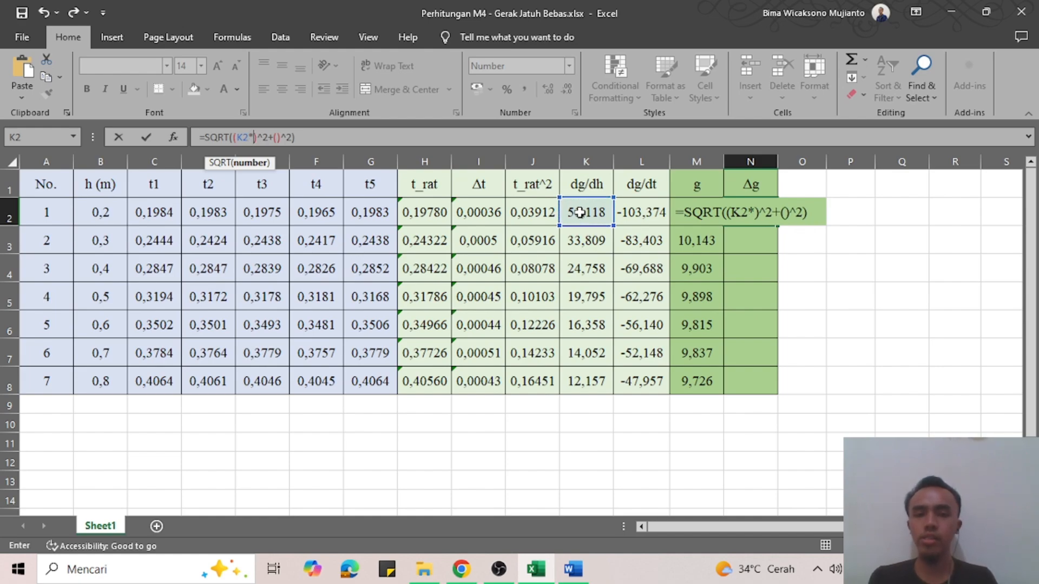
type("0,0005")
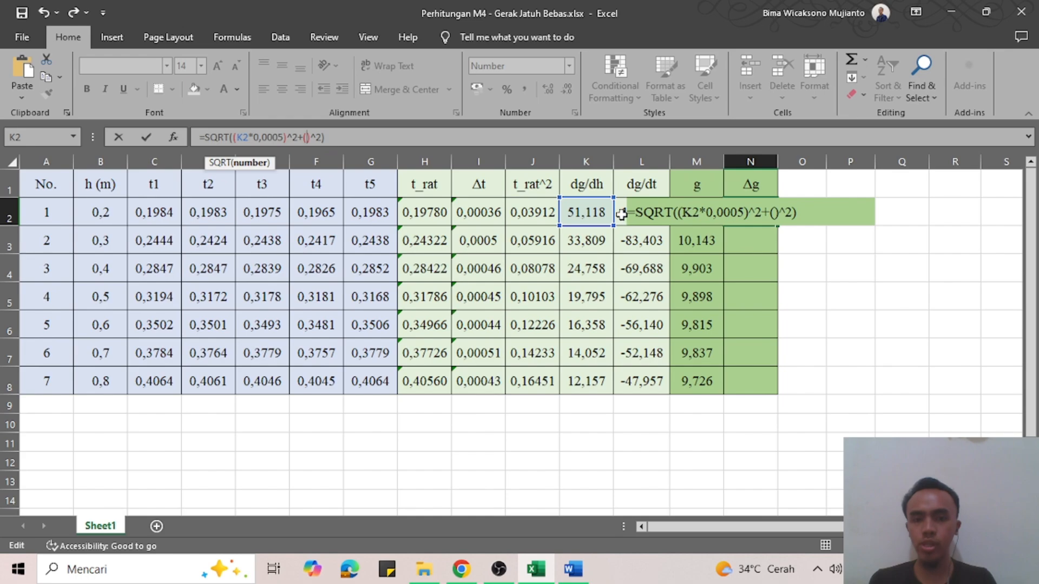
left_click(621, 214)
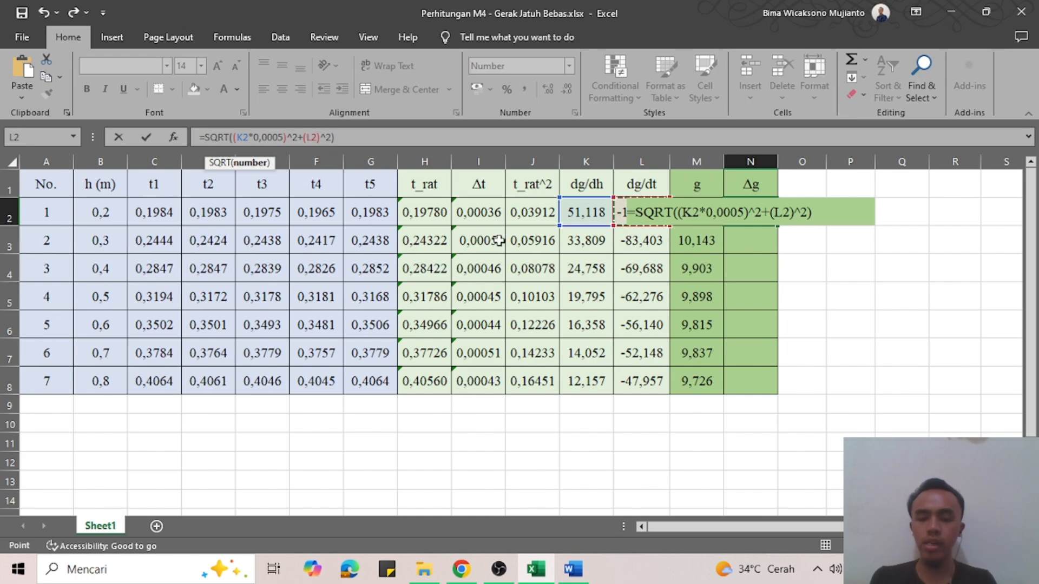
type("*")
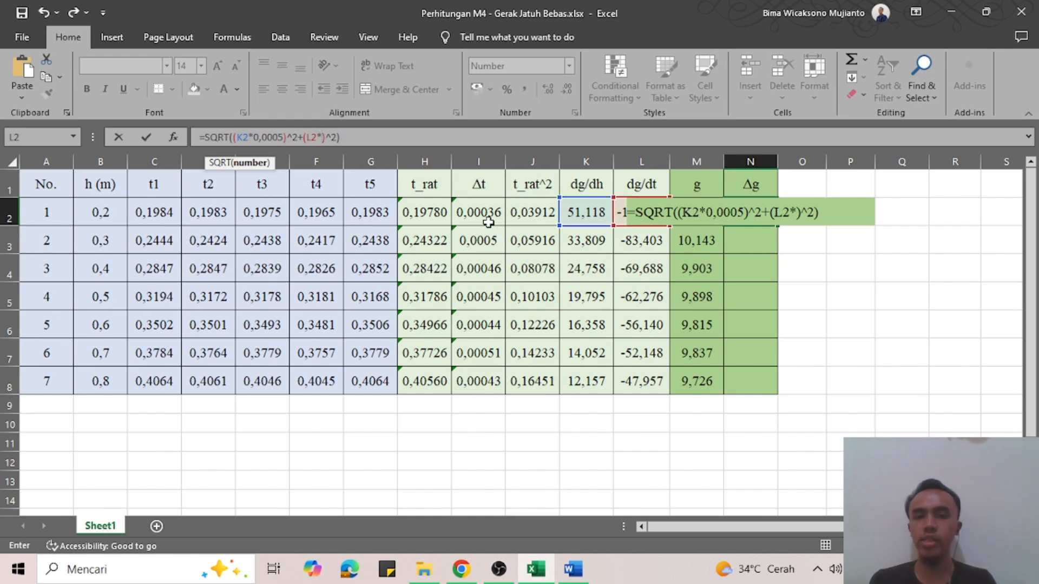
left_click(486, 219)
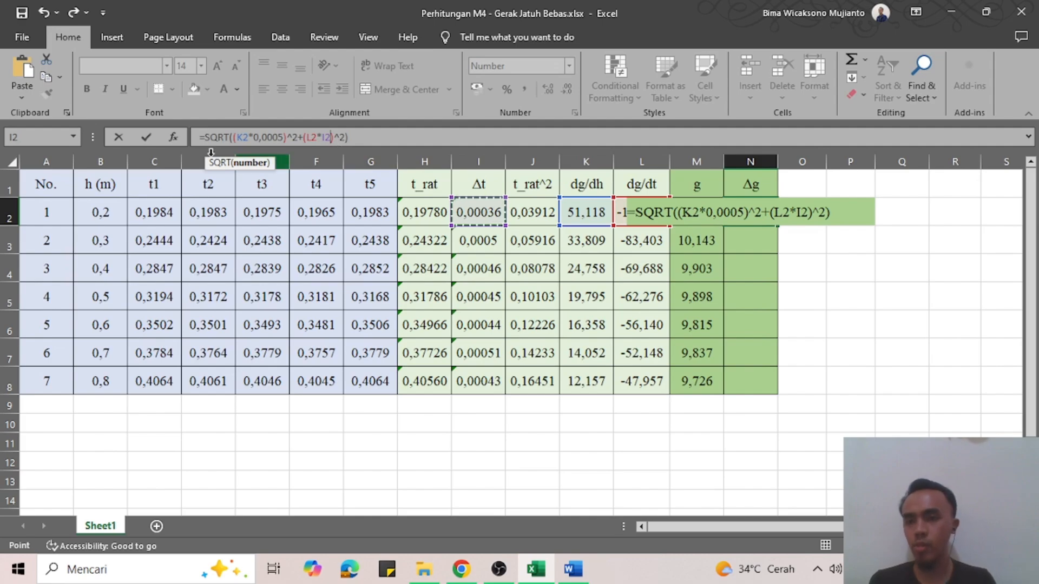
key("Return")
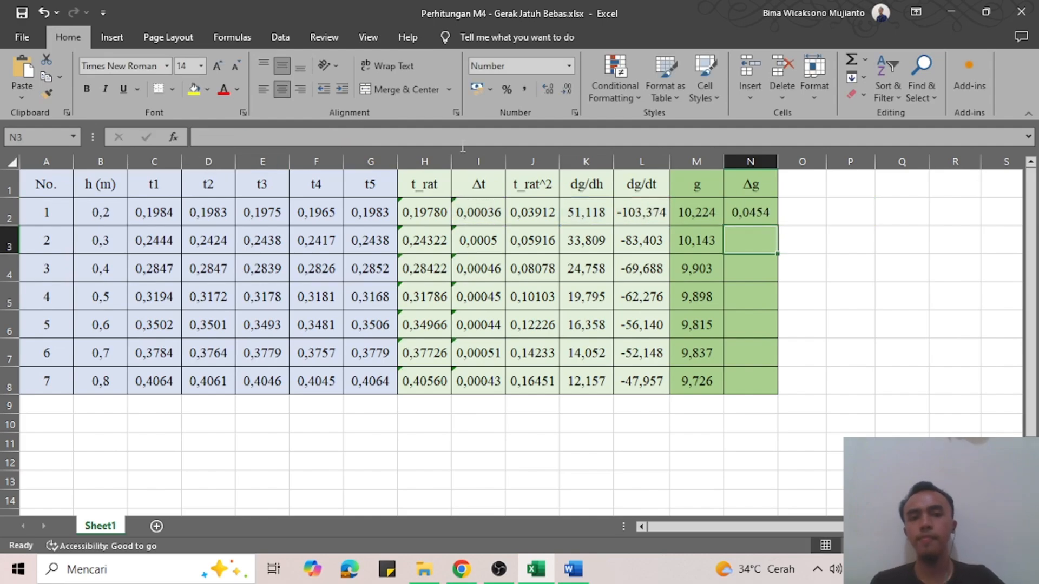
Step: Copy the Δg formula from N2 down through N8 and look over the g and Δg columns
left_click(747, 213)
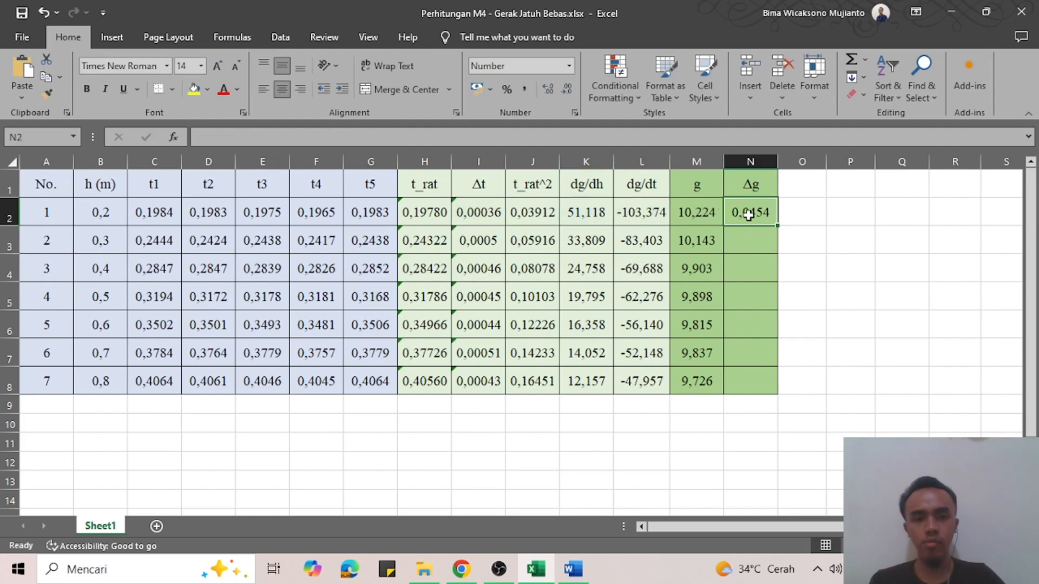
double_click(778, 227)
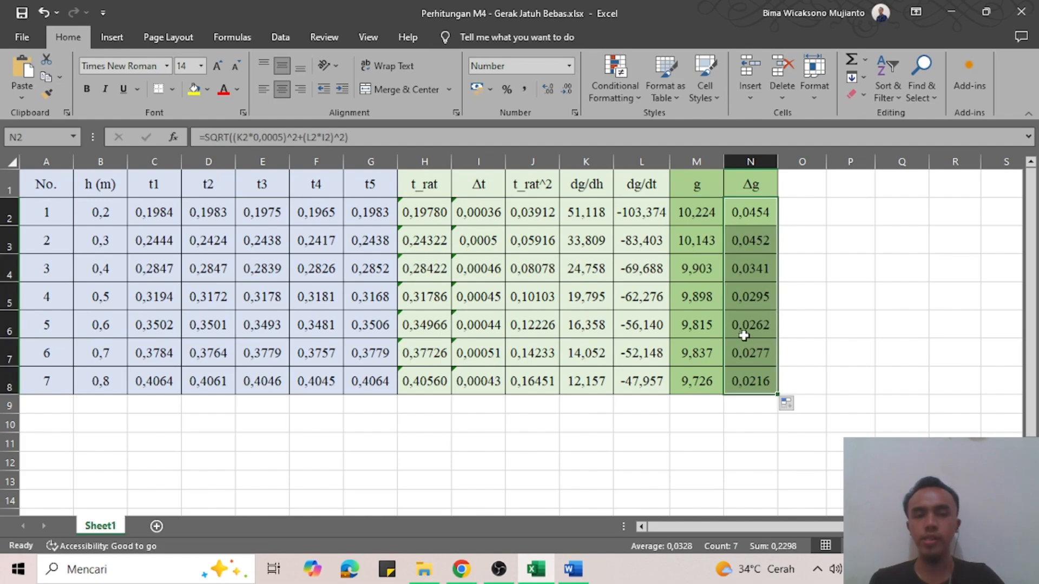
left_click(780, 438)
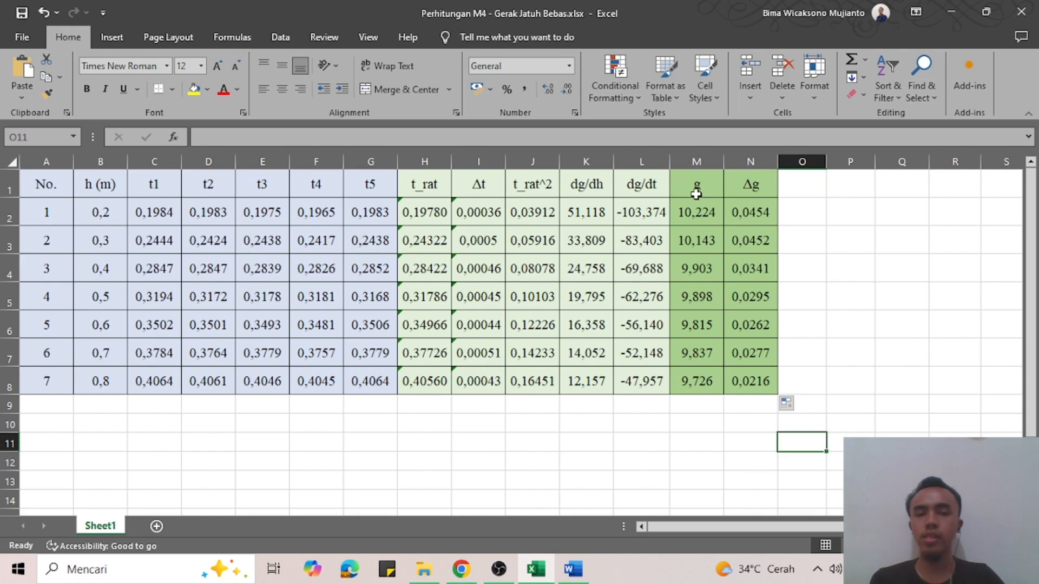
left_click_drag(712, 188, 765, 388)
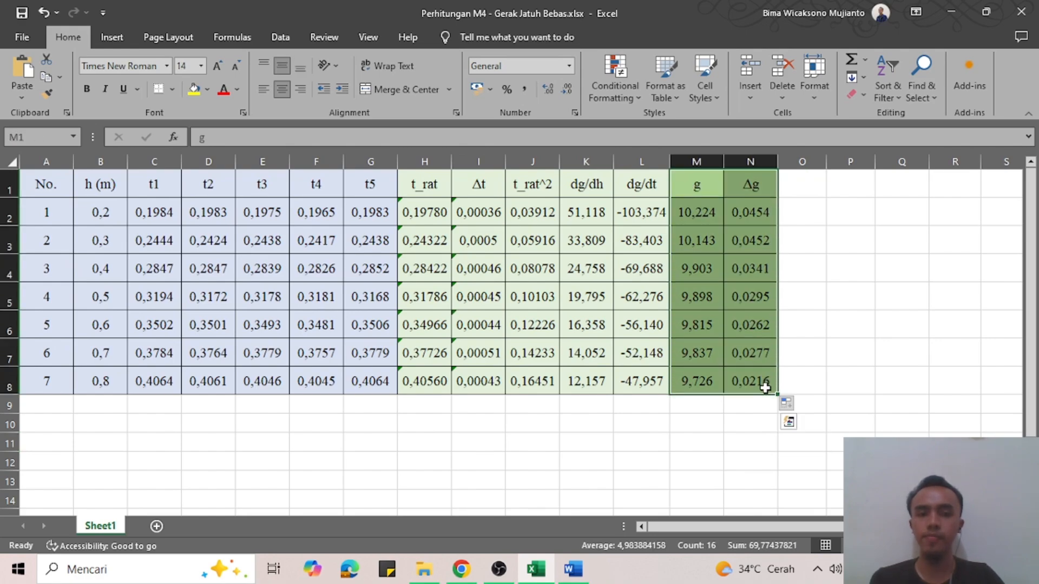
left_click(798, 241)
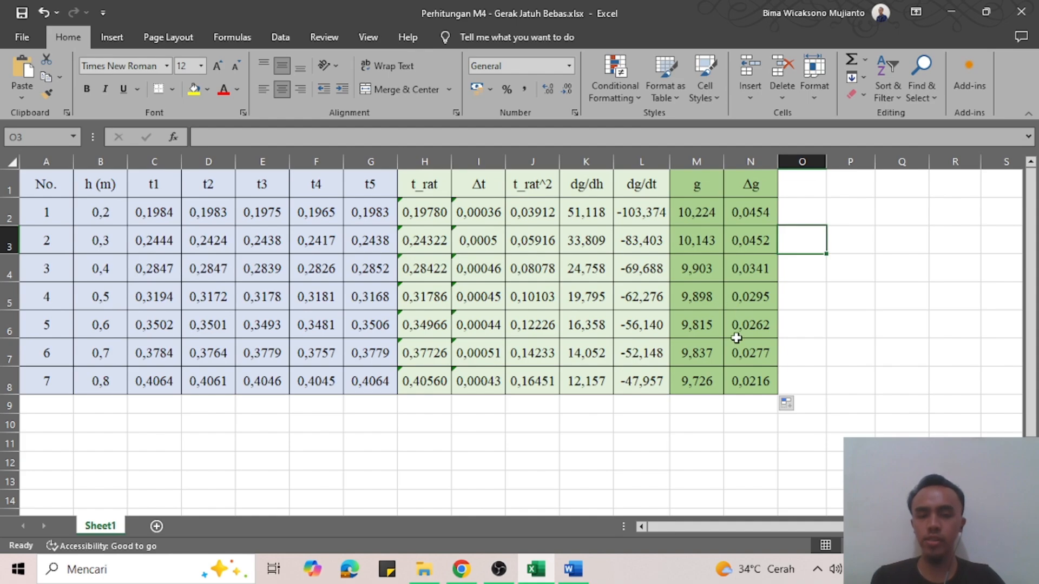
Step: Switch to the Word document and examine the weighted-mean g and Δg formulas, especially the sum of 1/Δg² terms they share
left_click(573, 569)
left_click(309, 217)
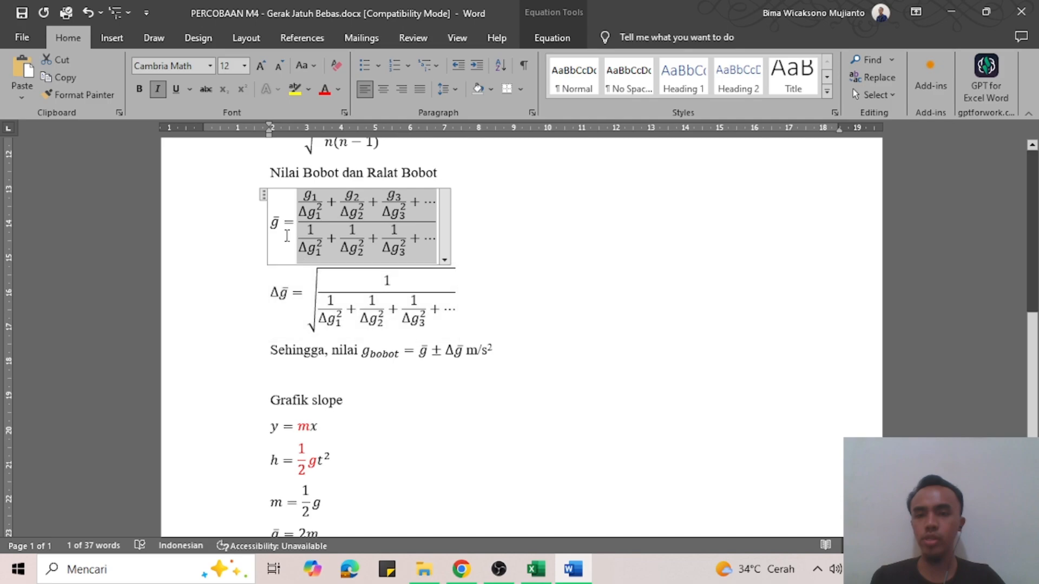
left_click_drag(283, 220, 401, 252)
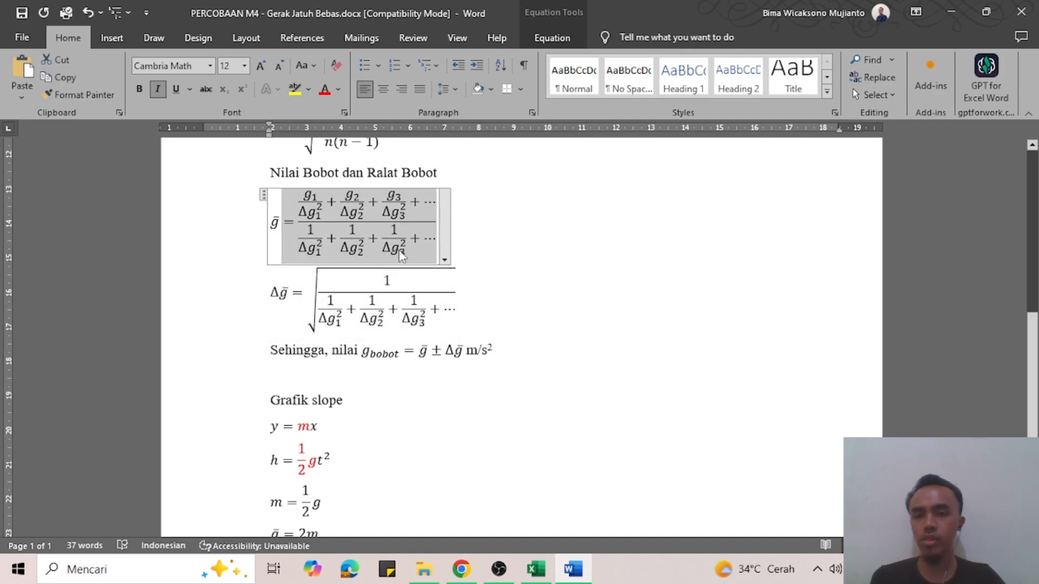
left_click_drag(321, 298, 429, 301)
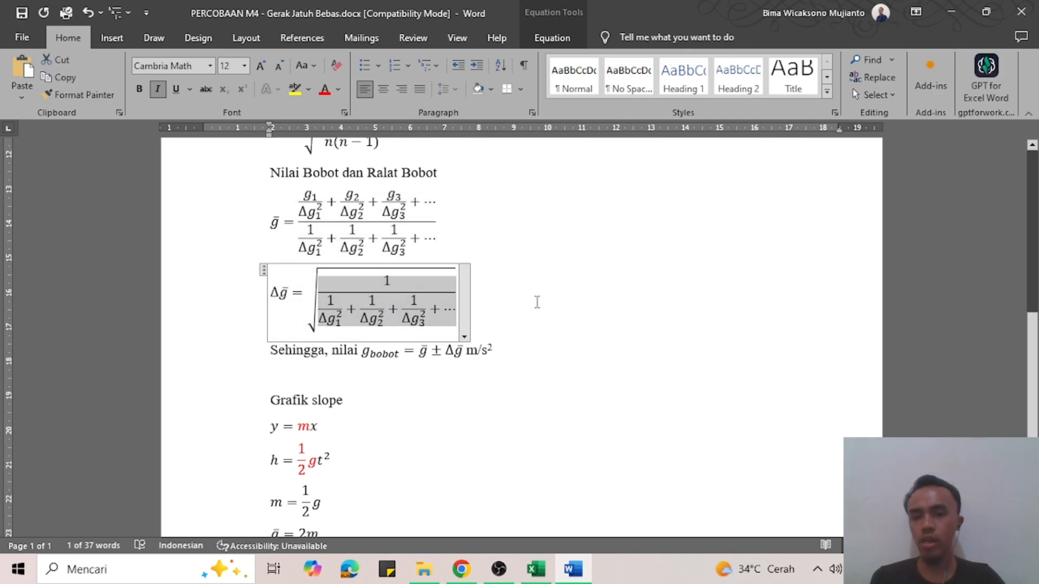
left_click(534, 299)
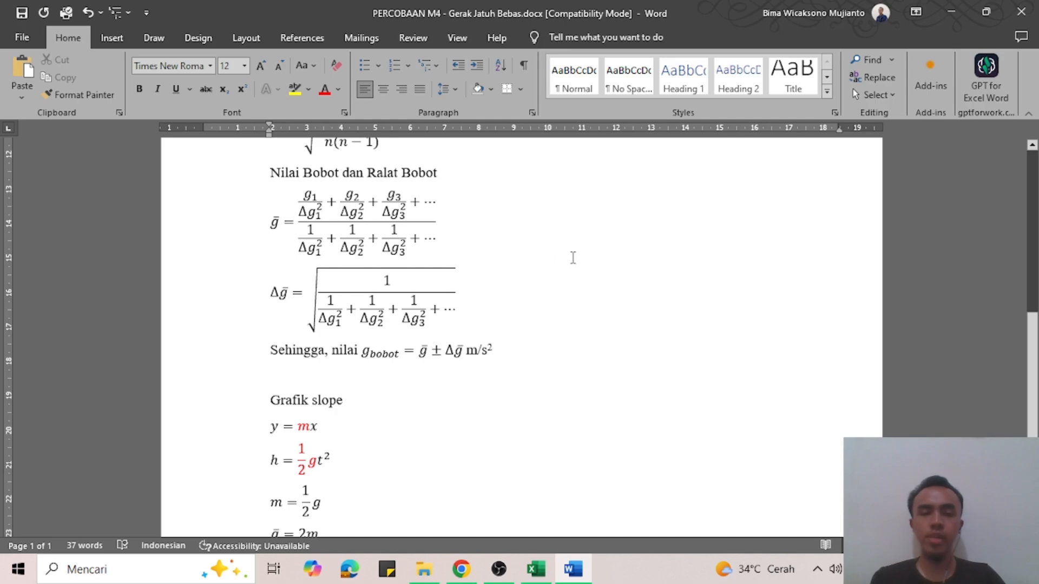
double_click(301, 245)
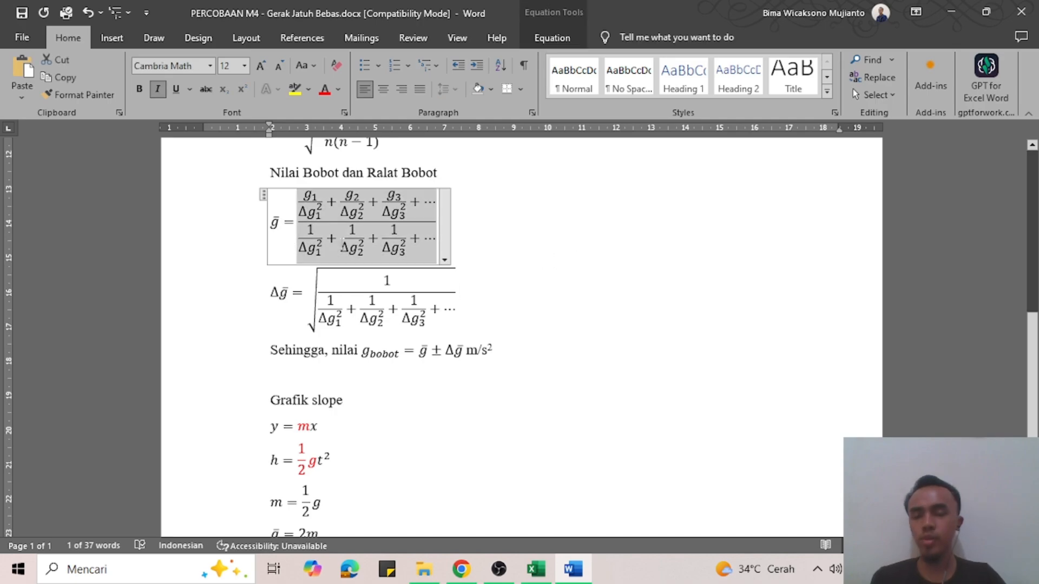
left_click(343, 248)
left_click_drag(305, 241, 422, 245)
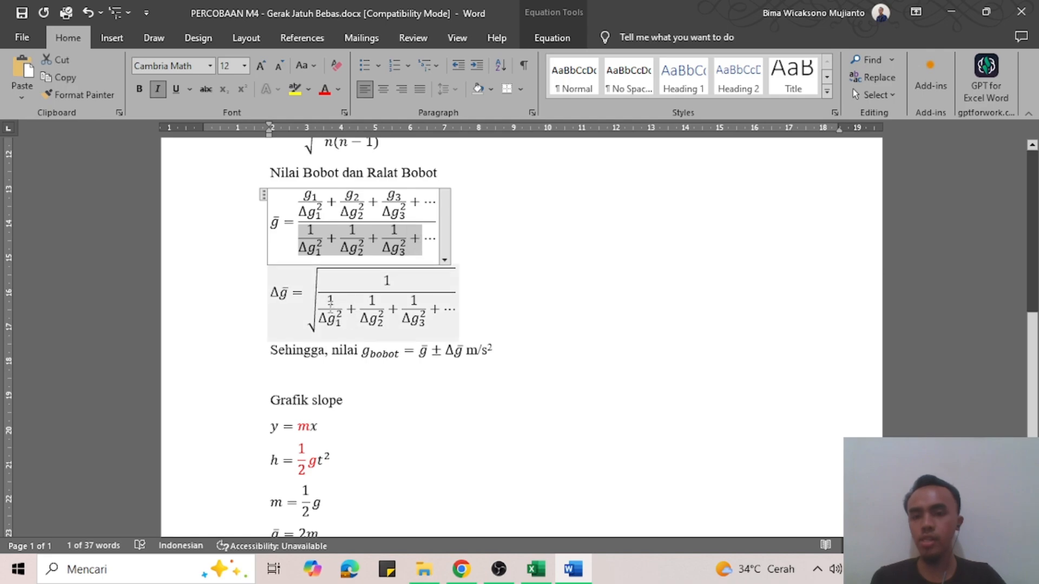
left_click_drag(325, 306, 443, 316)
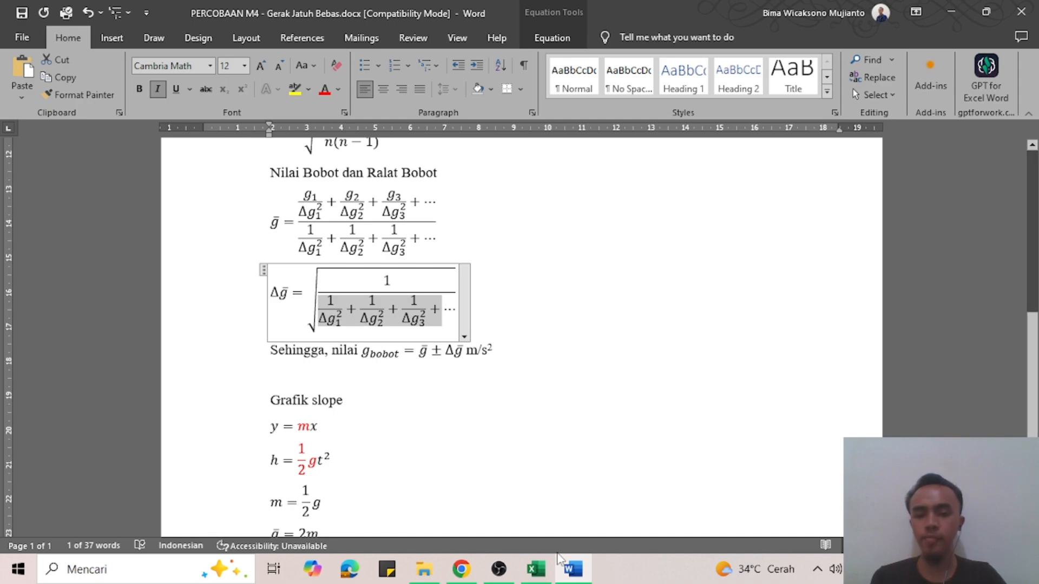
Step: Switch back to Excel and enter the column heading 1/Δg^2 in cell O1, reusing the Δg symbol from N1
left_click(536, 569)
left_click(794, 189)
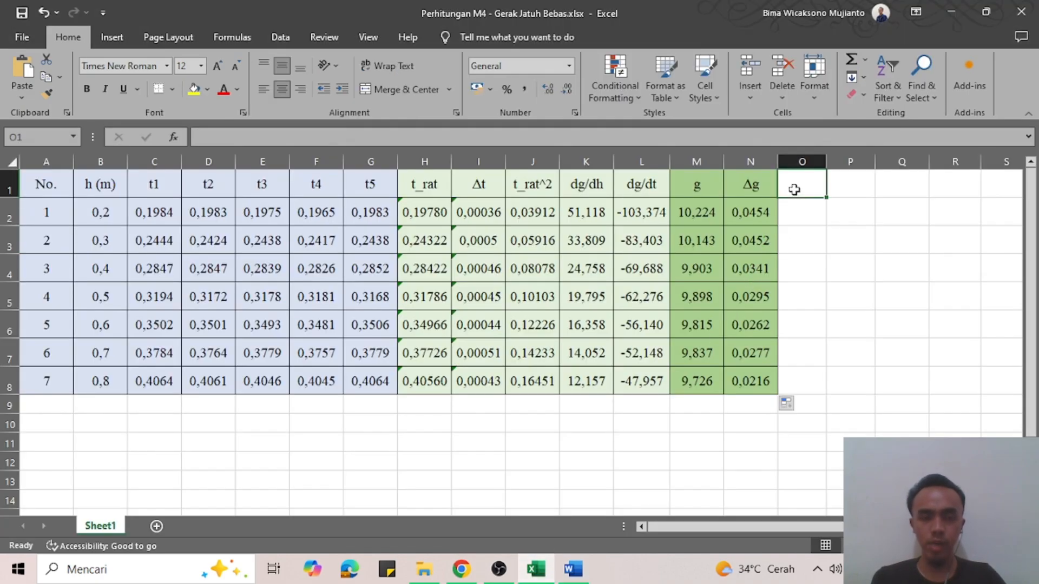
type("1/")
left_click(751, 184)
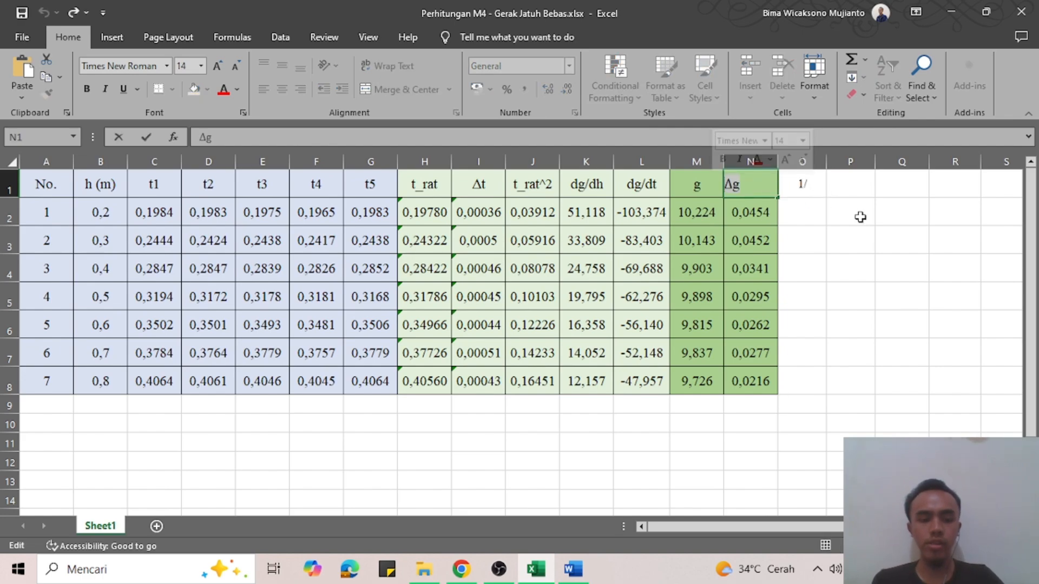
double_click(811, 185)
type("Δg")
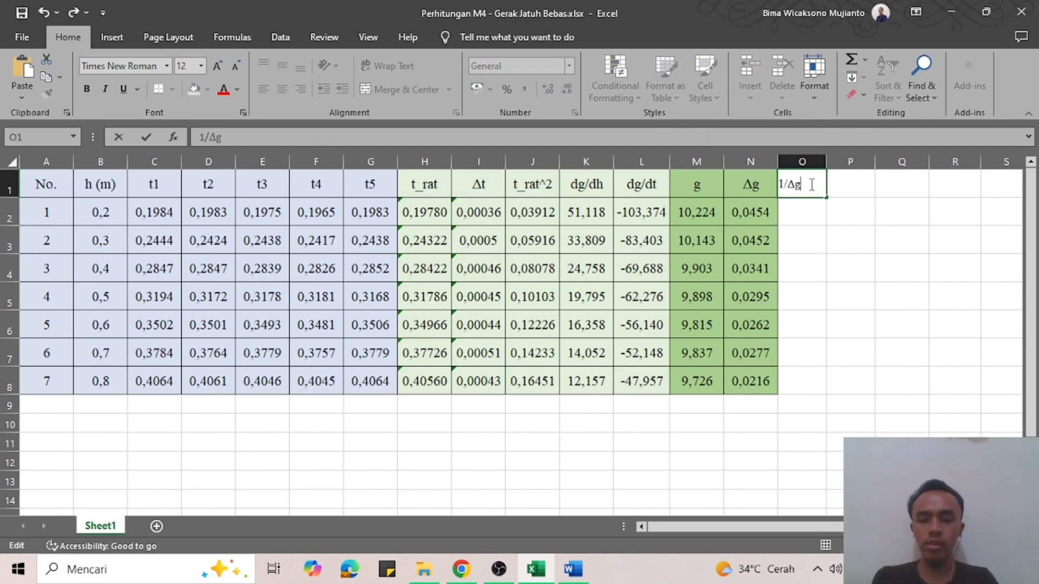
type("^2")
key("Return")
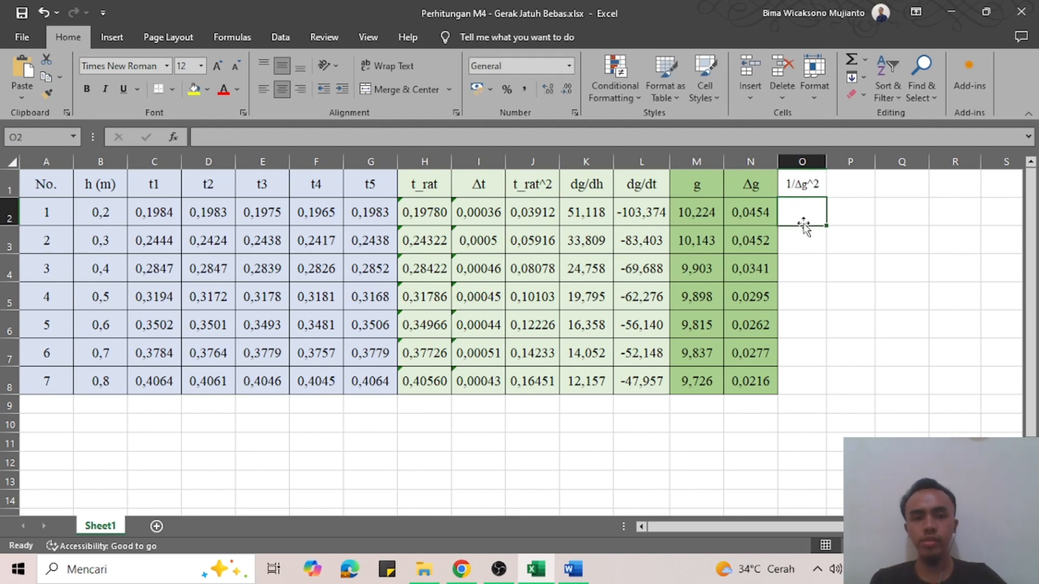
Step: Enter the formula =1/N2 in cell O2
type("=")
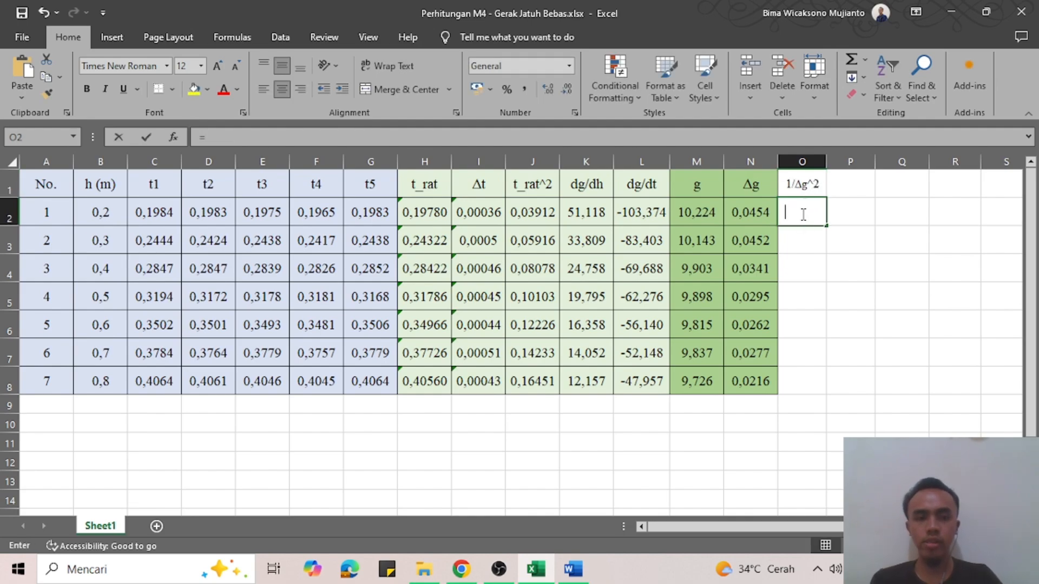
type("1/")
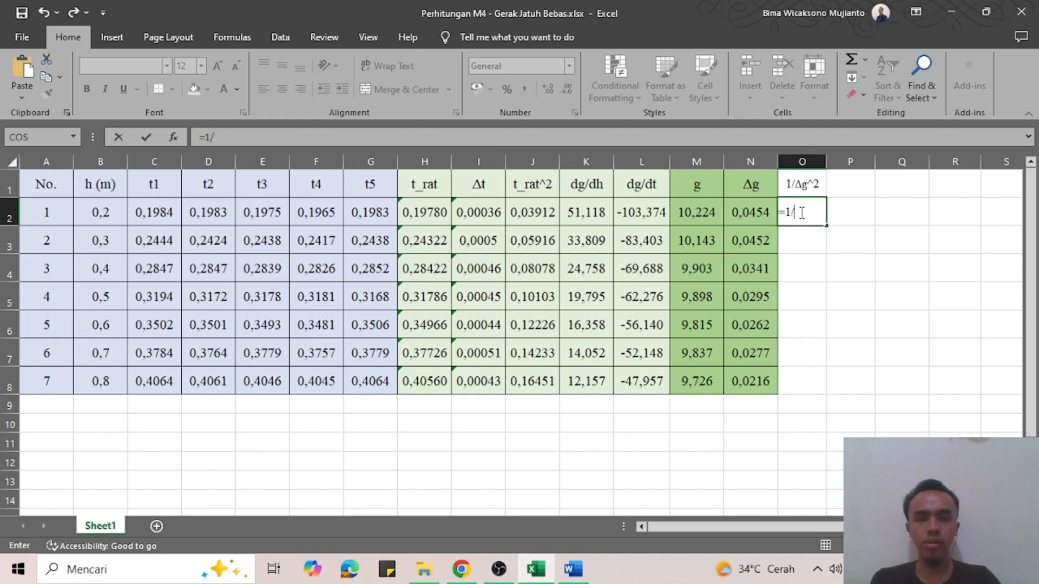
left_click(746, 209)
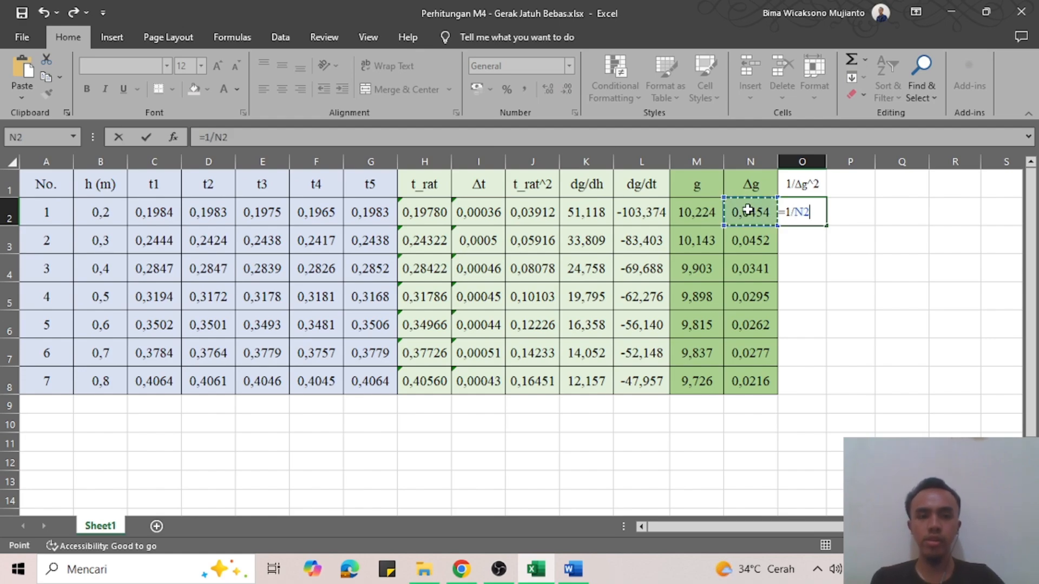
key("Return")
key("Down")
key("Down")
key("Down")
key("Down")
key("Down")
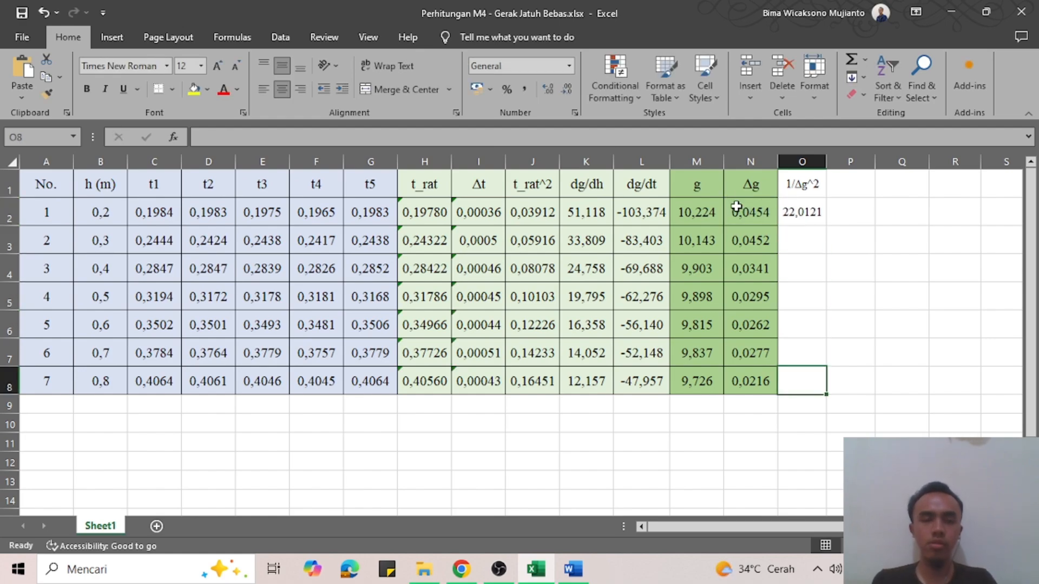
Step: Correct the formula in O2 to =1/N2^2 and copy it down through O8
left_click(799, 209)
double_click(799, 210)
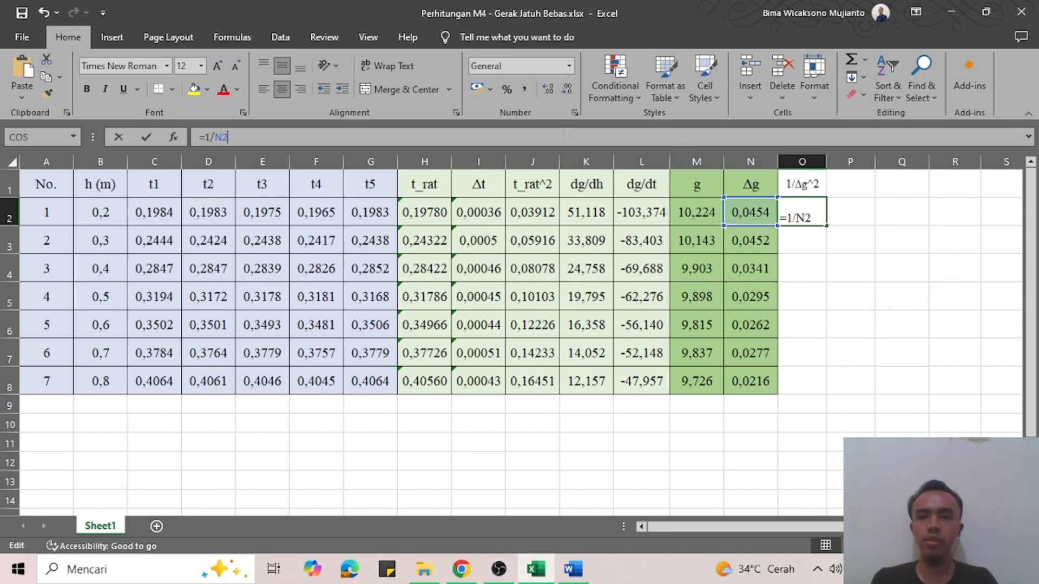
type("^2")
key("Return")
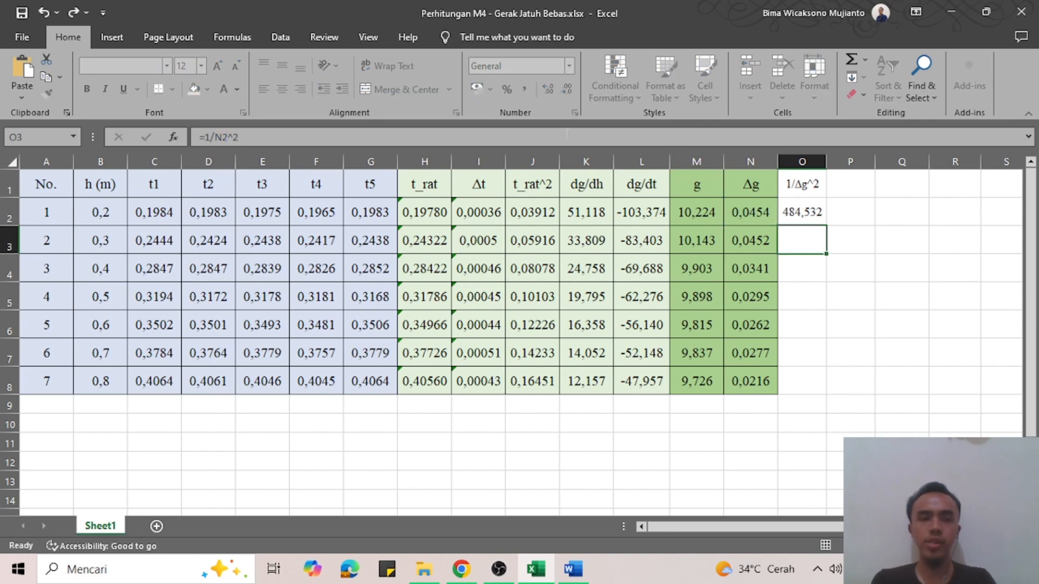
left_click(800, 216)
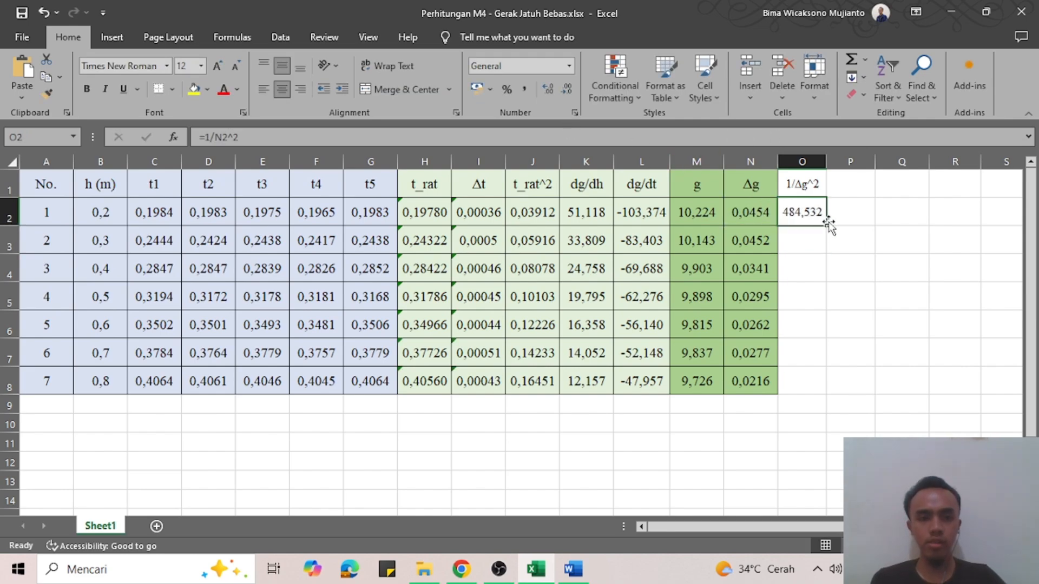
double_click(827, 227)
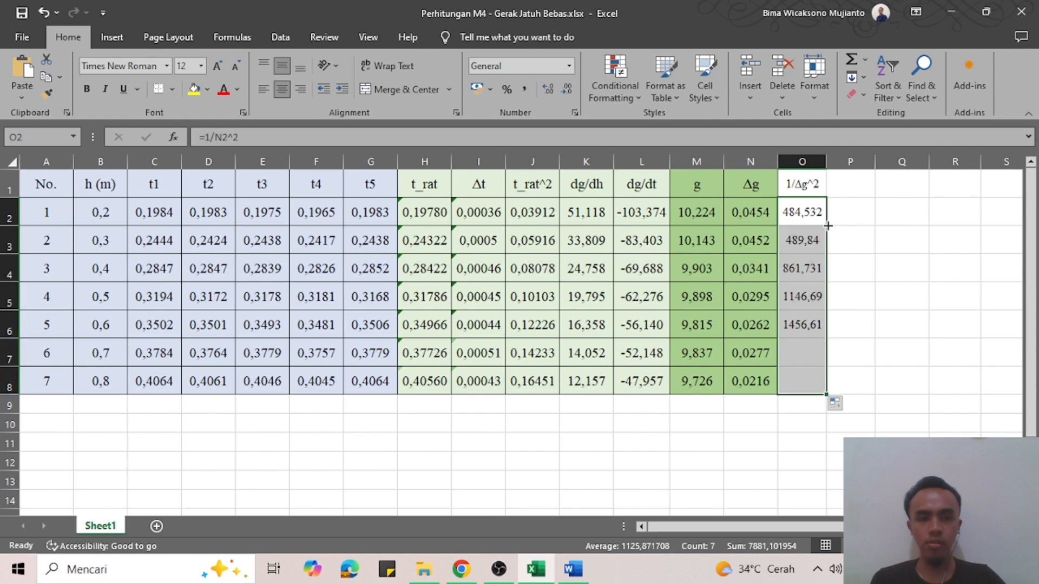
Step: Label cell N9 as jml and total the 1/Δg^2 values in O9 with =SUM(O2:O8)
left_click(760, 405)
type("jml")
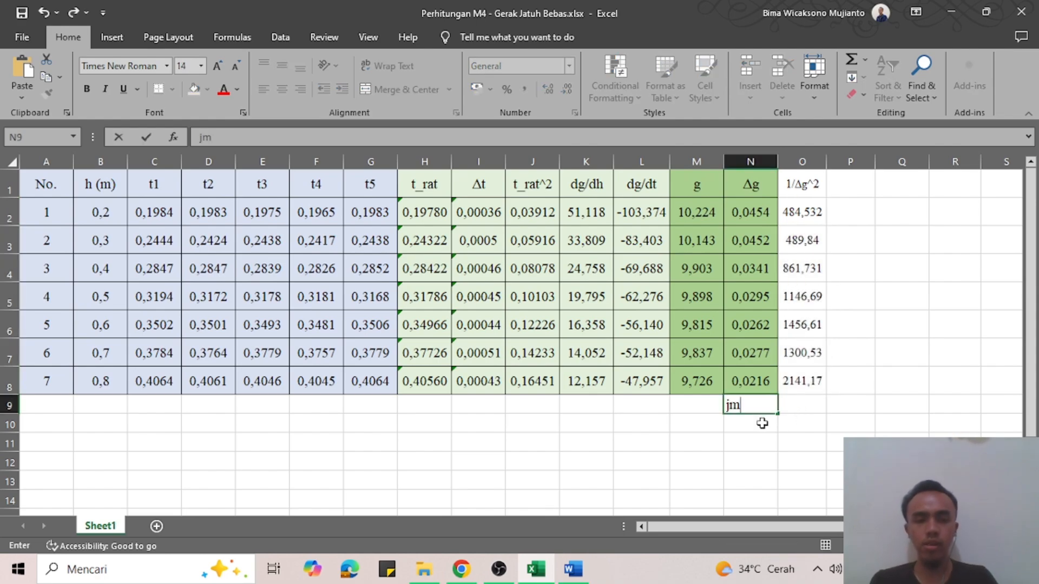
key("Tab")
type("=sum")
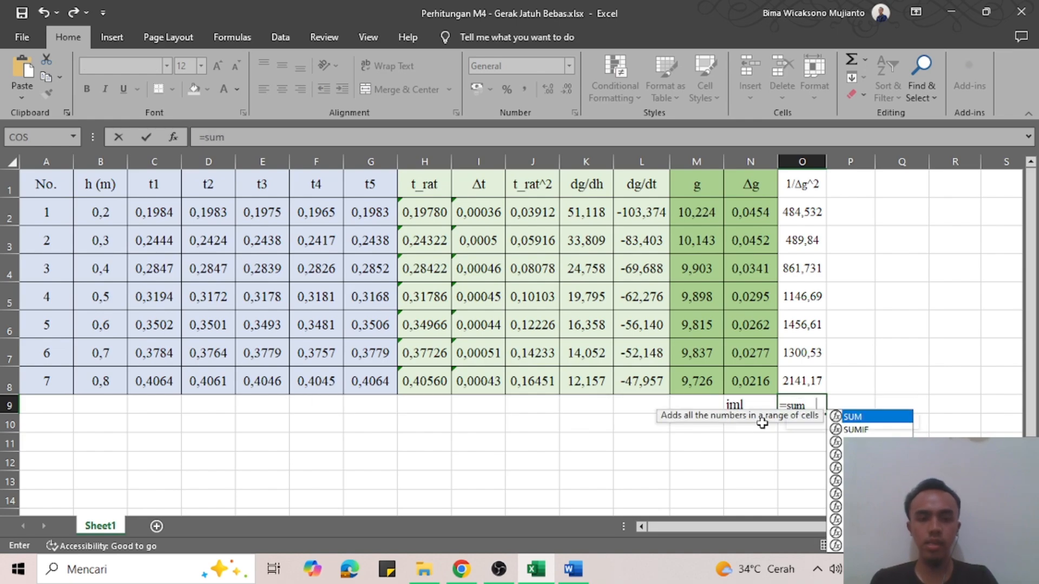
key("Tab")
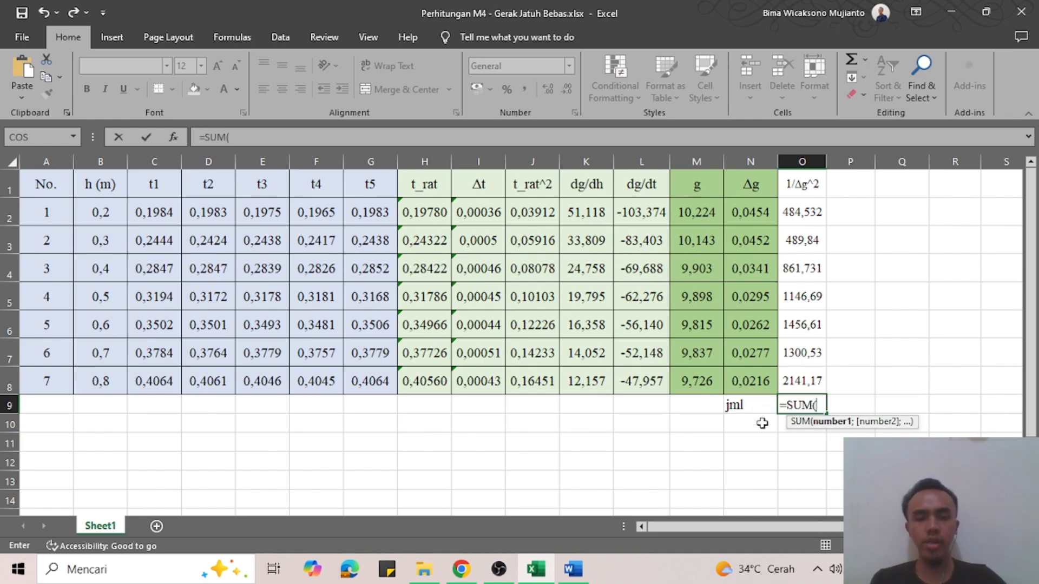
left_click_drag(810, 213, 801, 381)
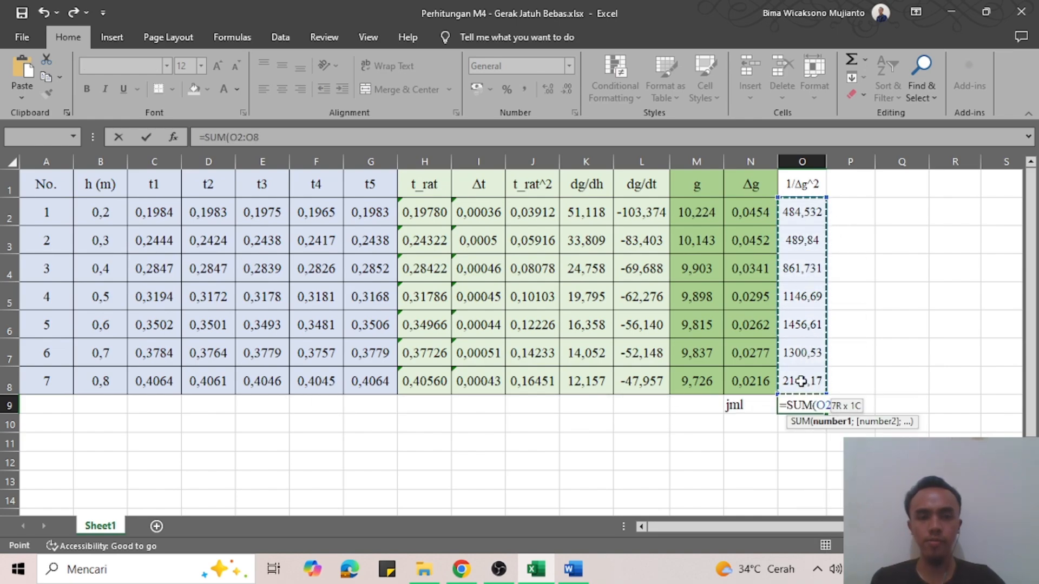
type(")")
key("Return")
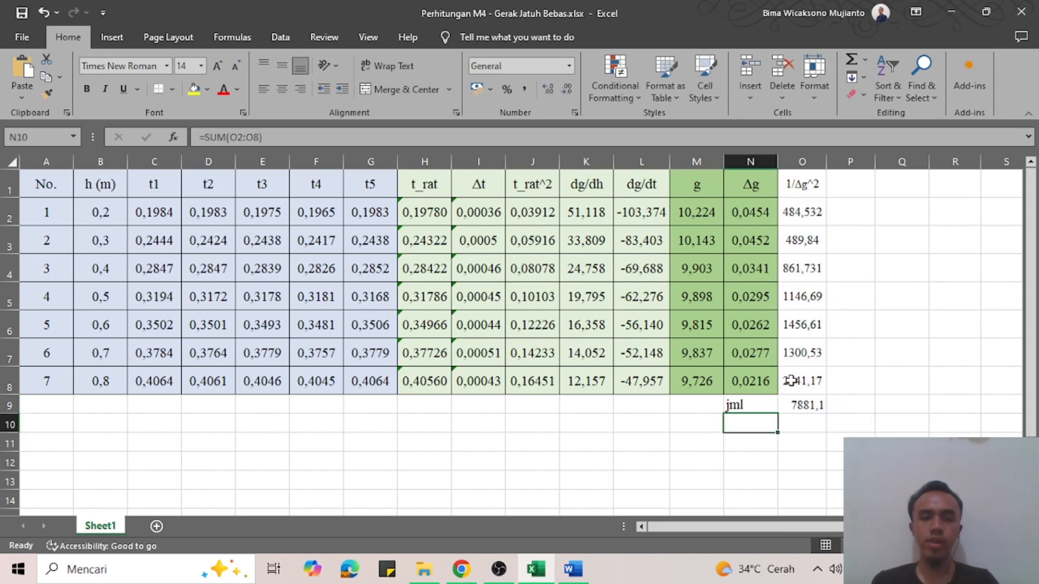
Step: Switch to the Word document and examine the g/Δg² numerator terms of the weighted mean and the Δg formula
key("alt+Tab")
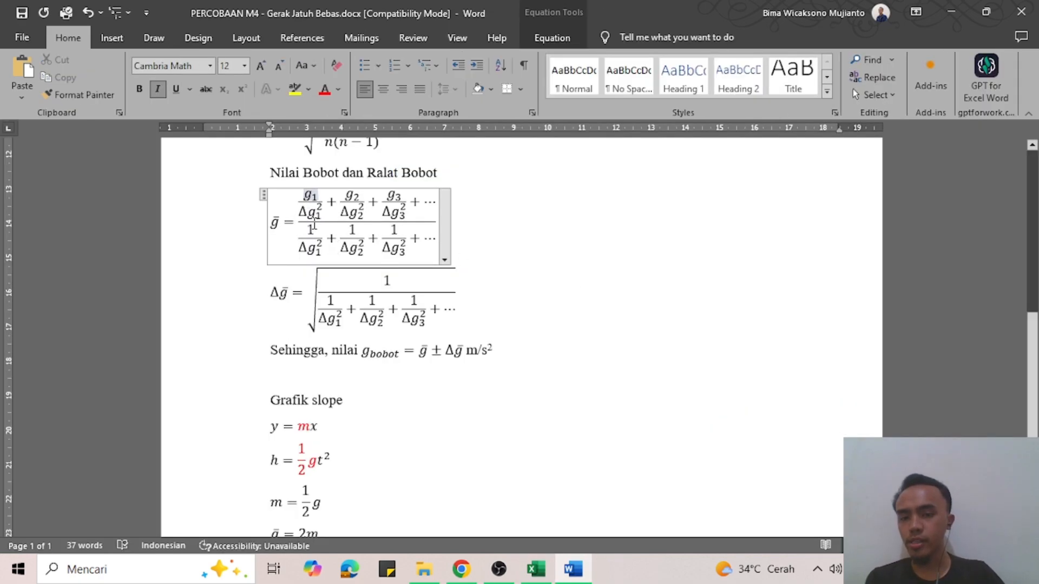
left_click_drag(304, 209, 332, 218)
left_click(318, 212)
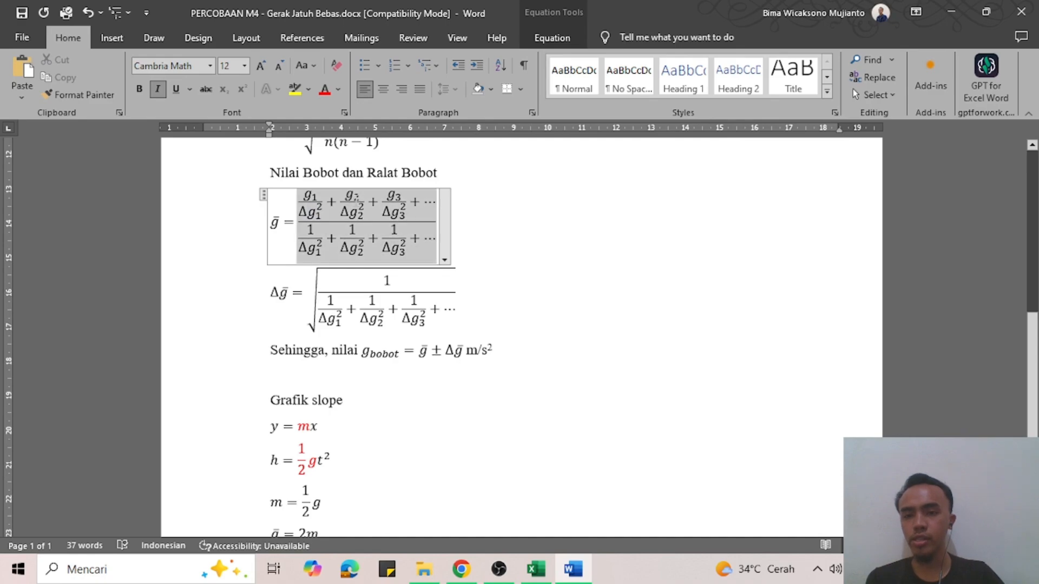
left_click(323, 201)
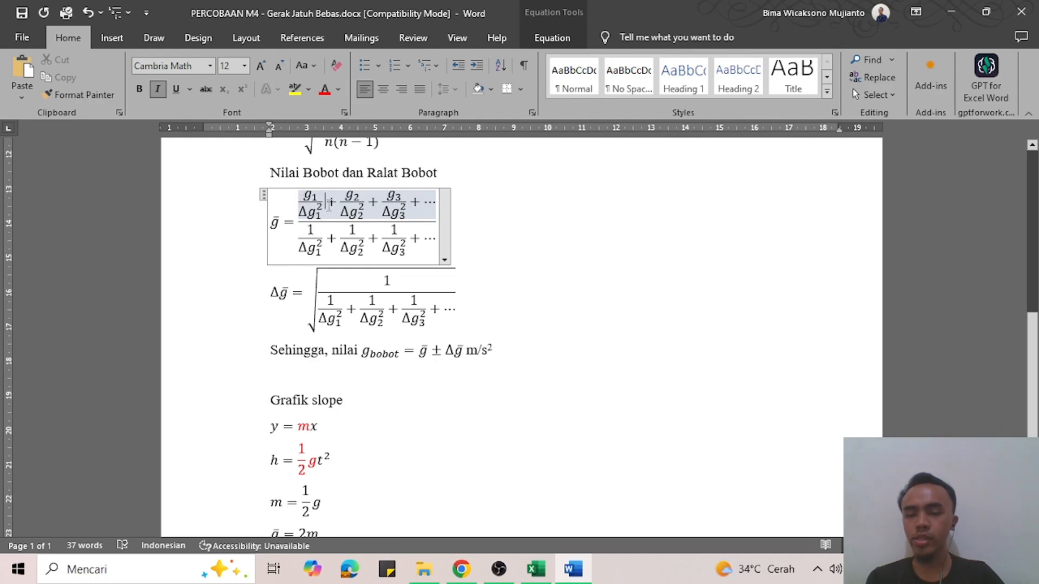
left_click(337, 313)
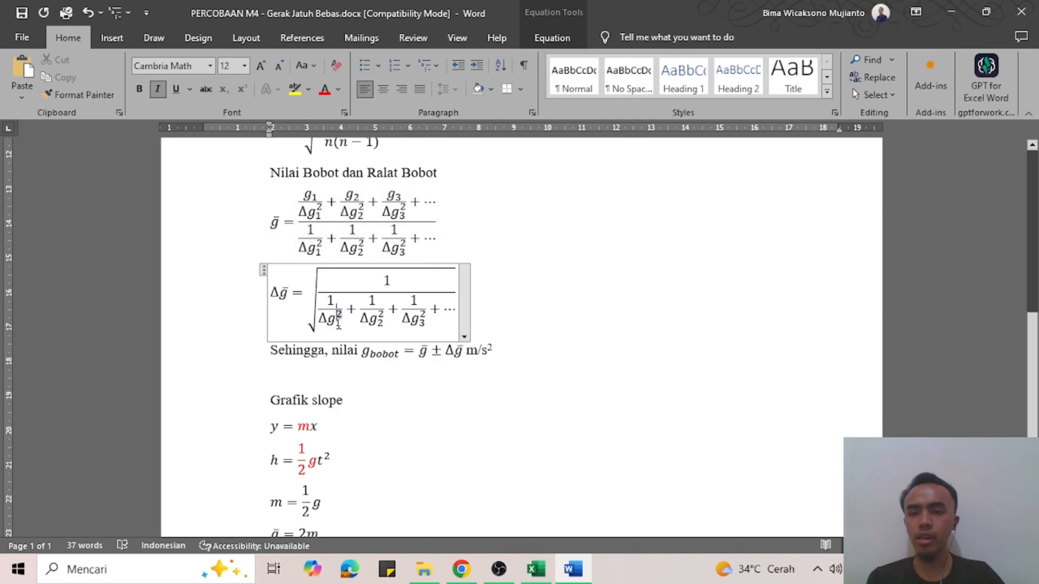
Step: Switch back to Excel, enter =M2*O2 in cell P2 of the g/Δg^2 column and copy it down through P8
left_click(534, 571)
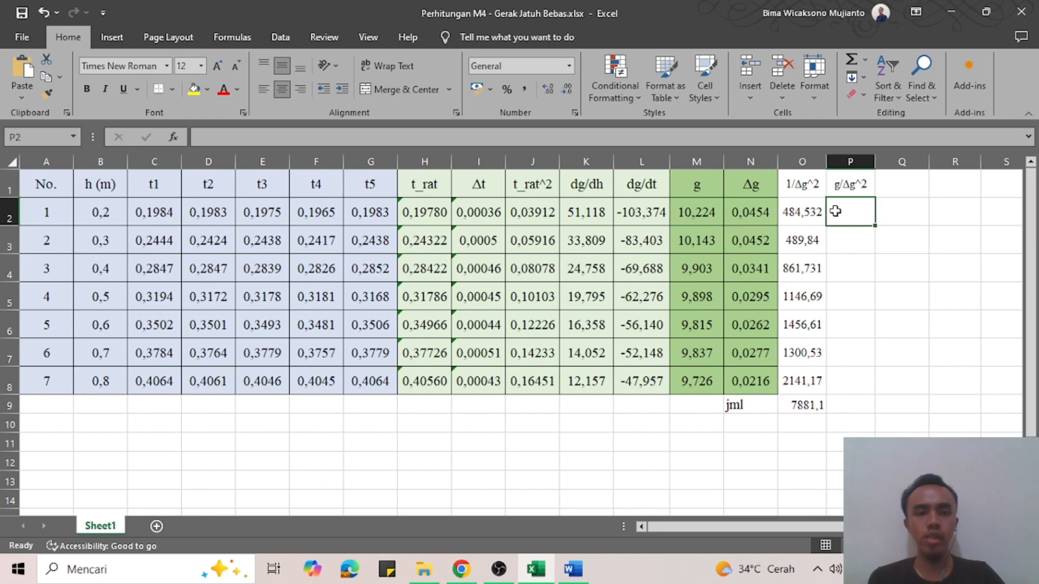
type("=")
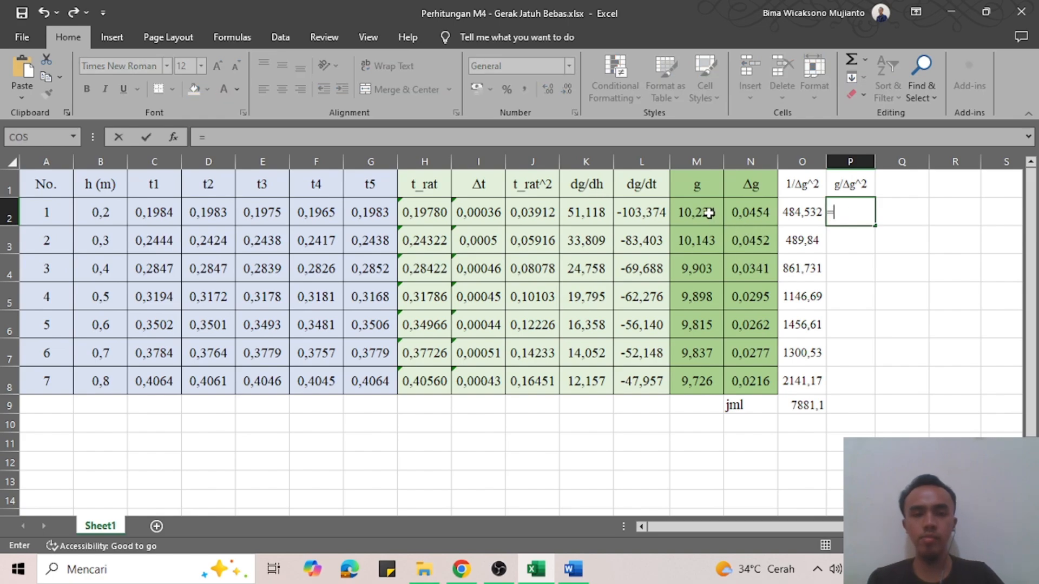
left_click(713, 213)
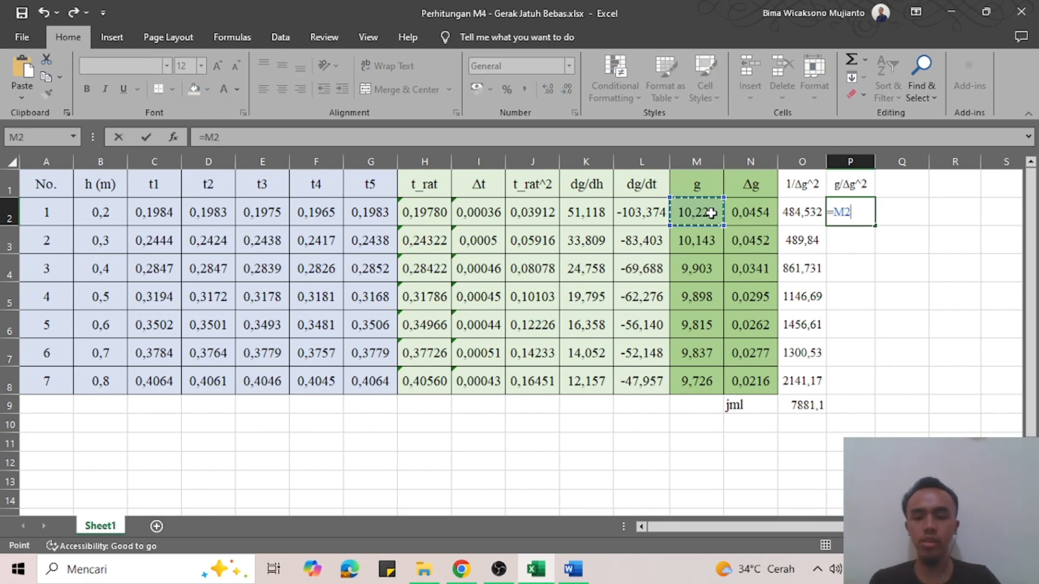
type("*")
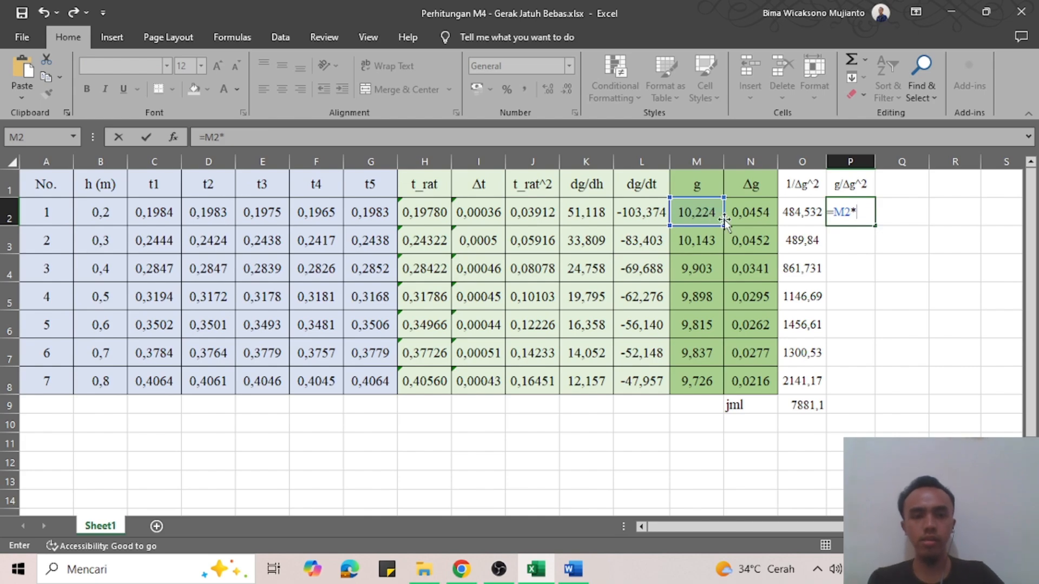
left_click(805, 212)
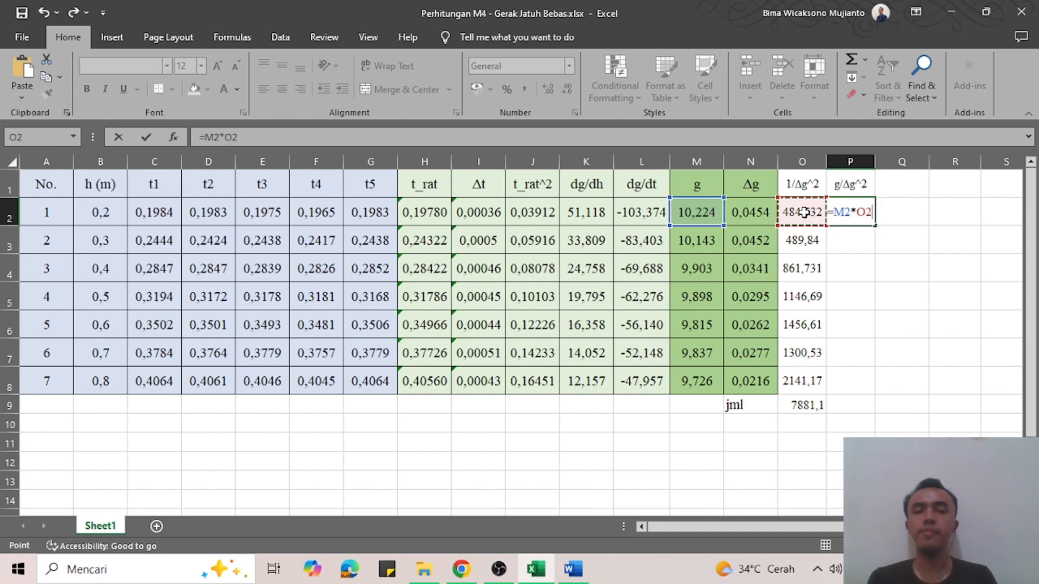
key("Return")
left_click(850, 216)
double_click(875, 226)
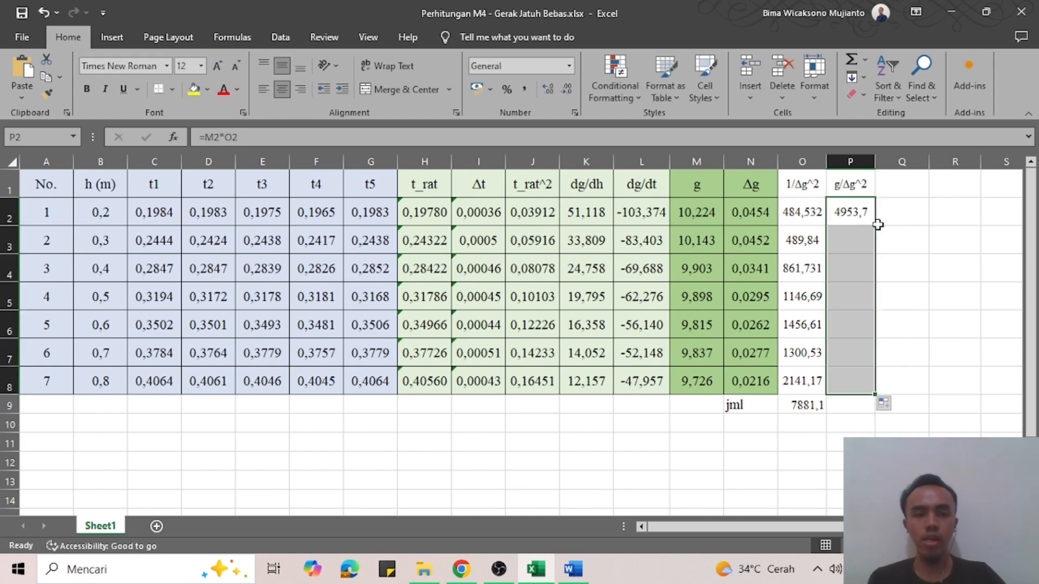
Step: Copy the sum formula from O9 into P9 to total the g/Δg^2 column
left_click(838, 406)
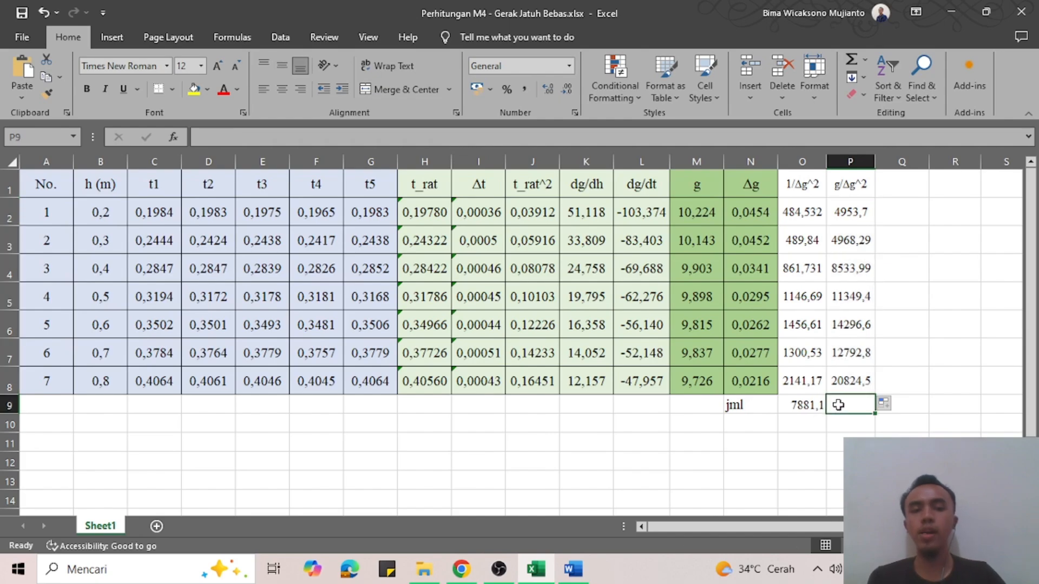
left_click(799, 405)
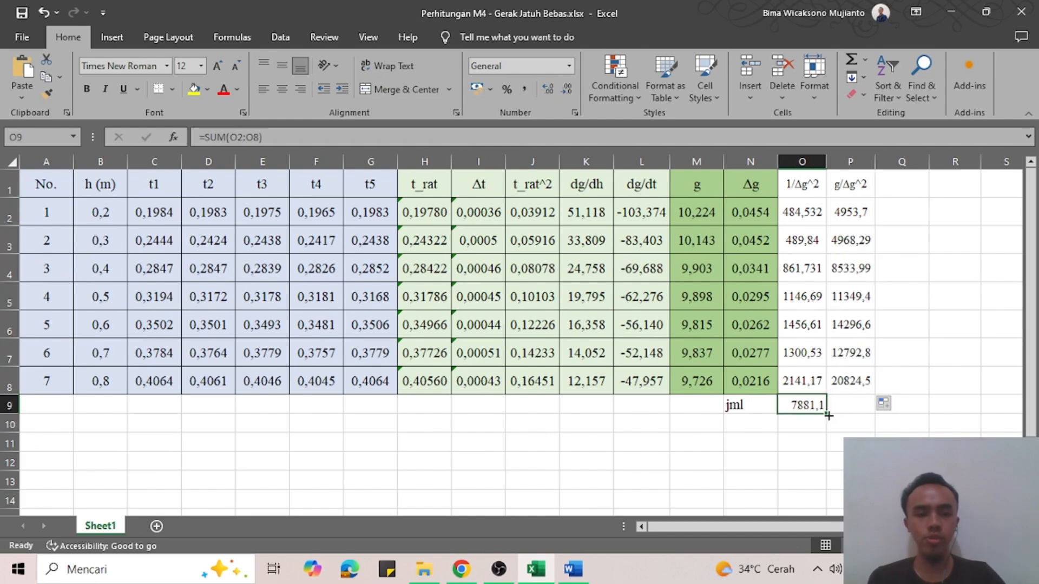
left_click_drag(829, 415, 860, 414)
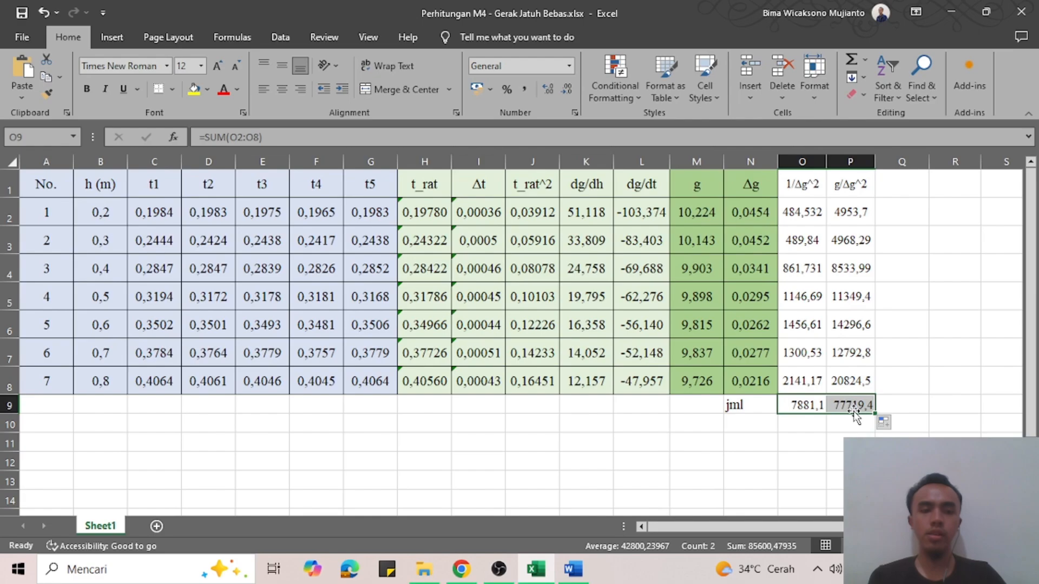
Step: Check the weighted-mean formulas in Word, return to Excel and enter the headings g_bobot in Q3 and Δg_bobot in R3
left_click(573, 569)
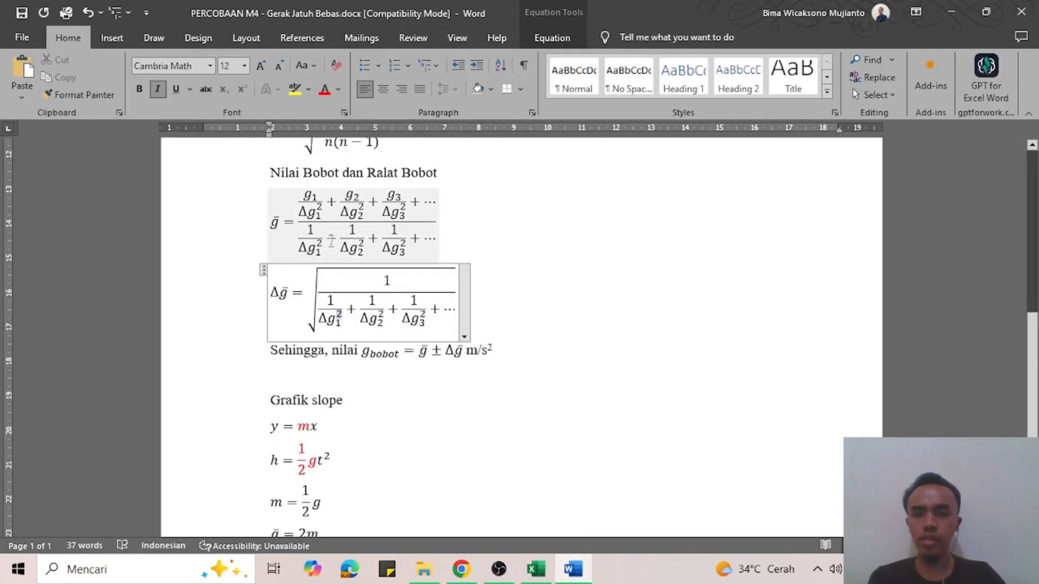
left_click(573, 569)
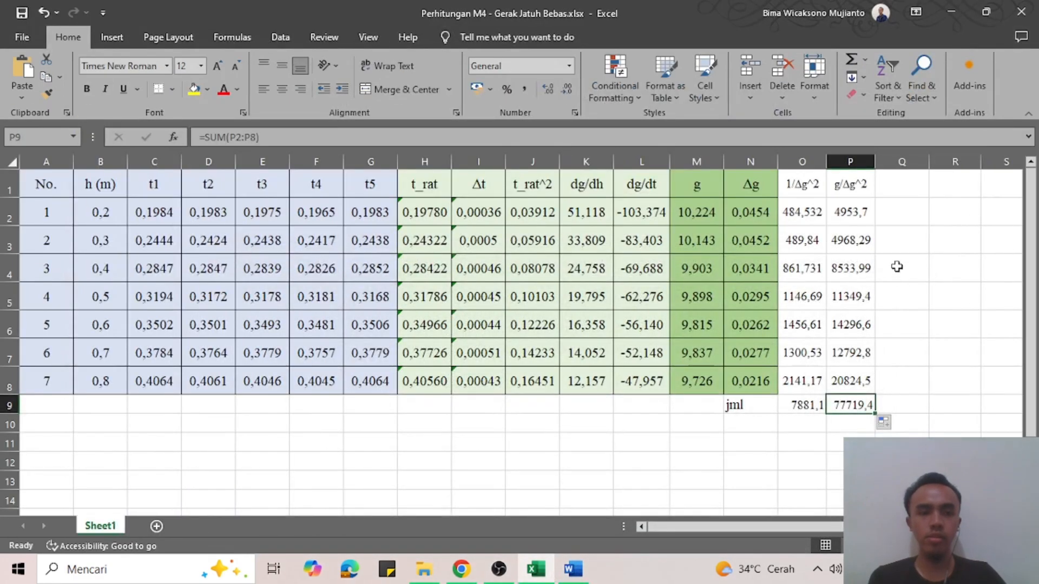
left_click(895, 238)
type("g")
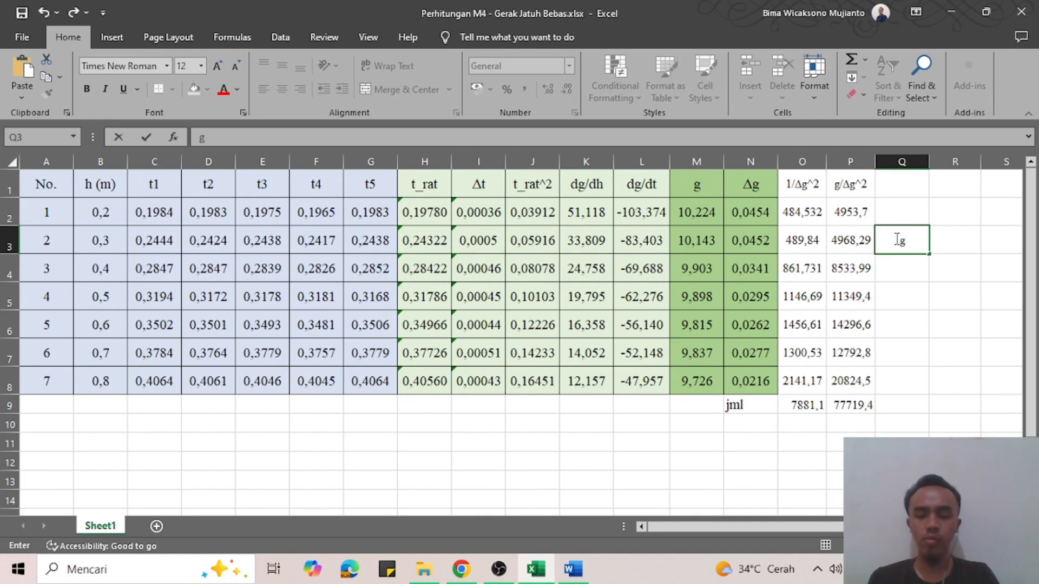
type("_")
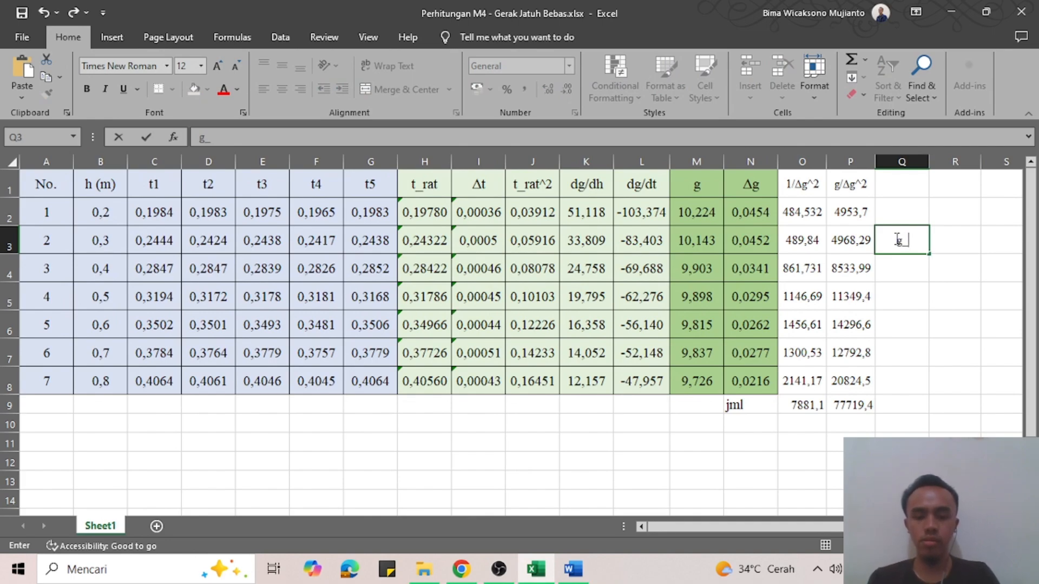
type("bobot")
key("Tab")
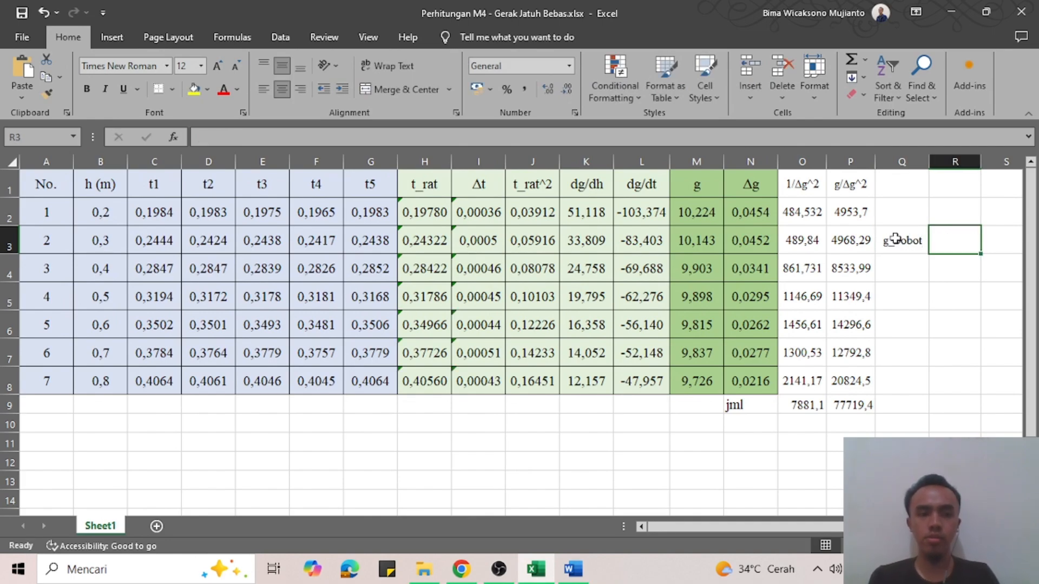
type("Δg")
key("F2")
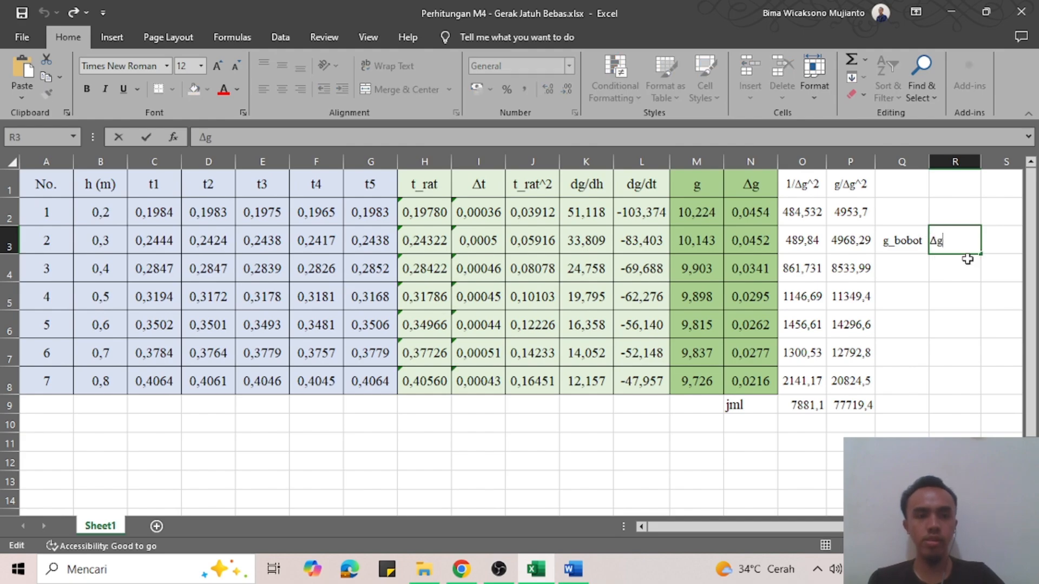
type("_bobot")
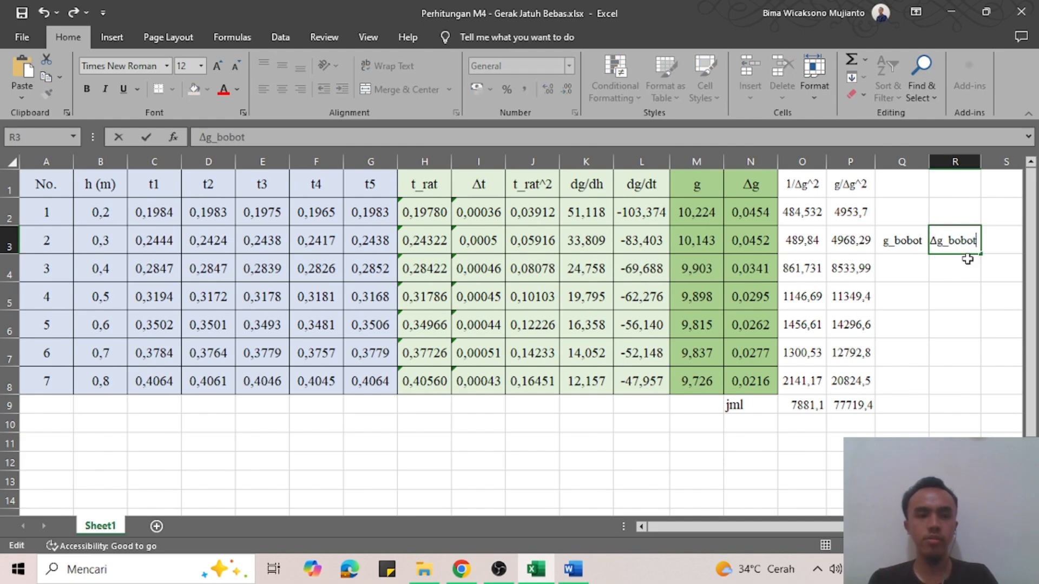
key("Return")
Step: Calculate the weighted mean in cell Q4 with =P9/O9, checking the formula in the Word document while entering it
left_click(913, 267)
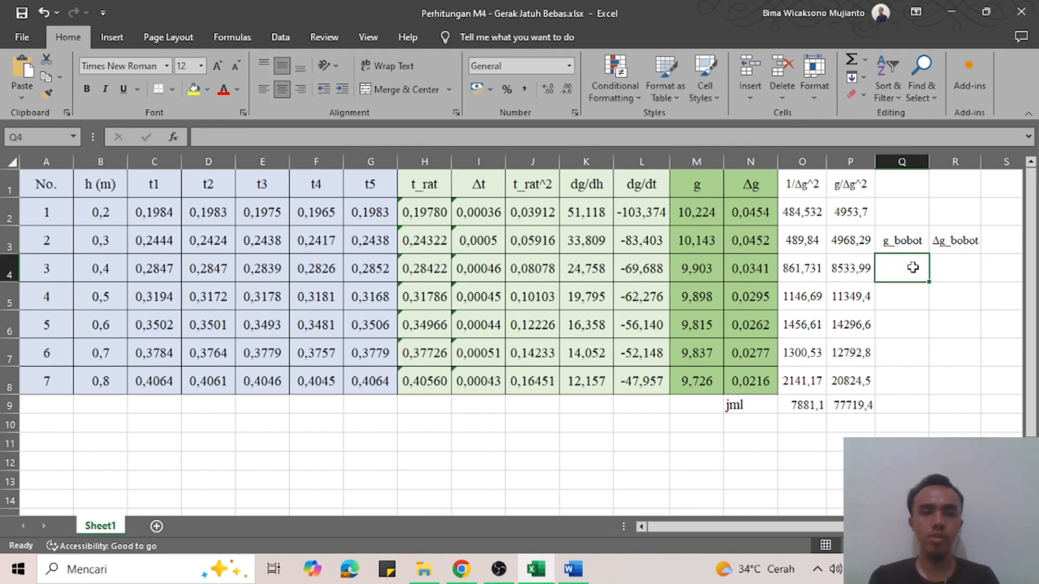
type("=")
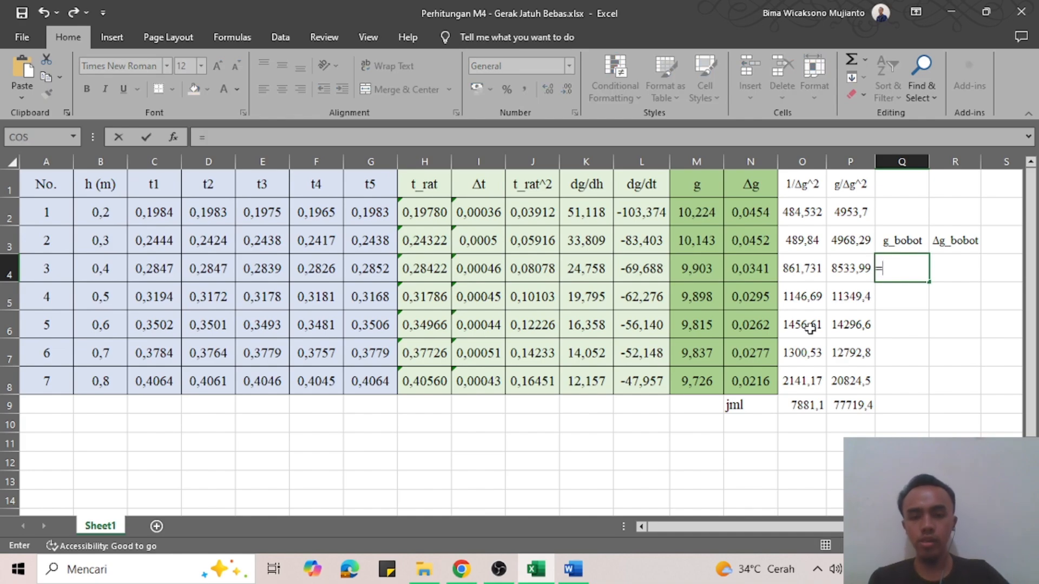
key("alt+Tab")
left_click(305, 196)
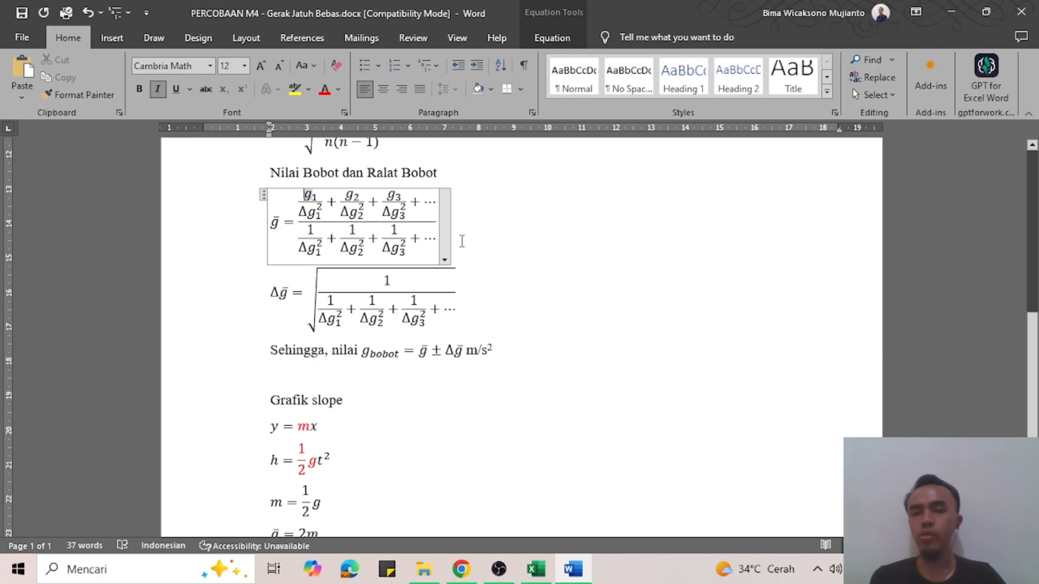
left_click(574, 568)
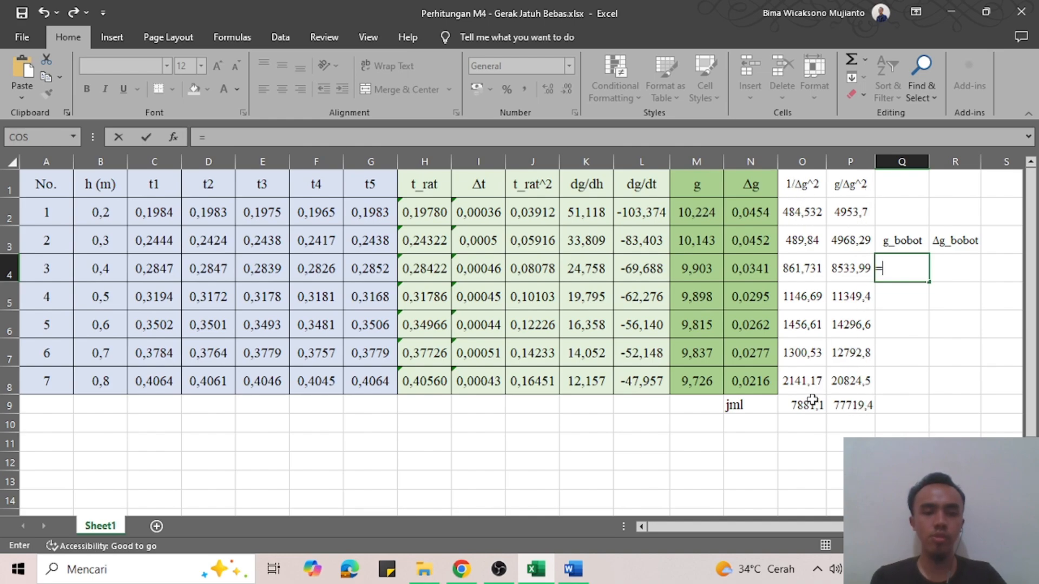
left_click(858, 410)
type("/")
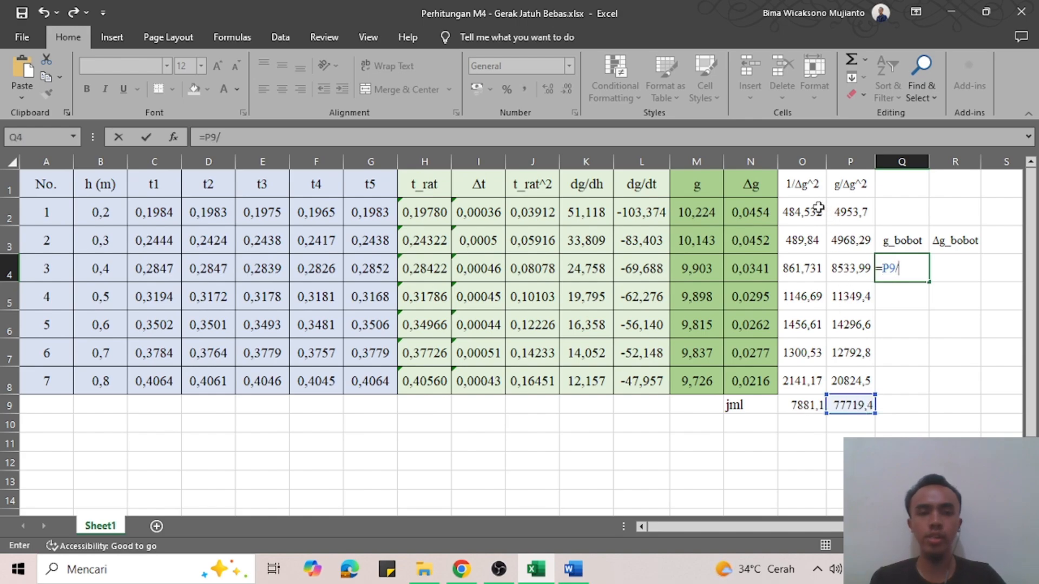
left_click(798, 403)
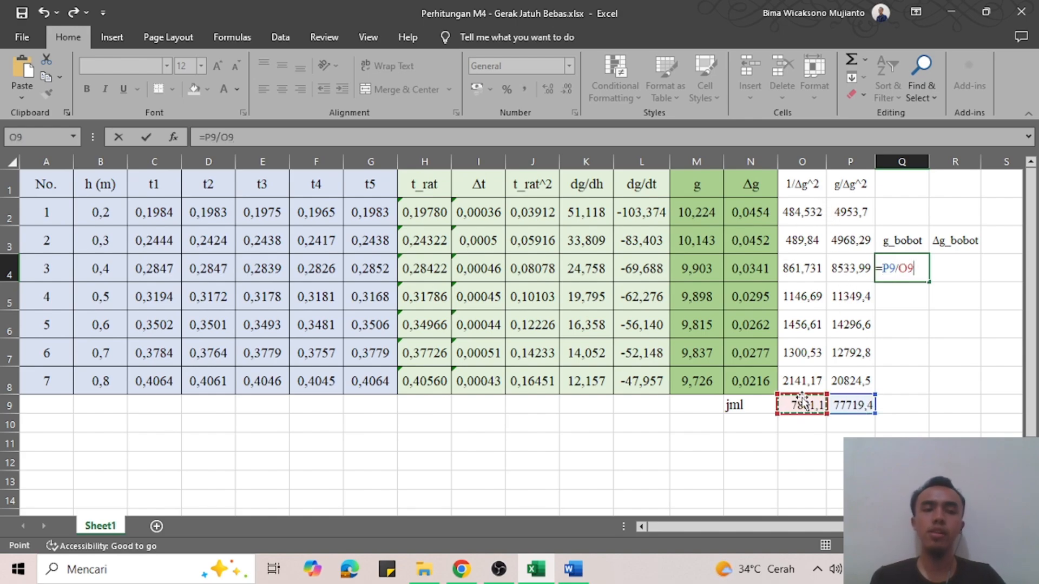
key("Return")
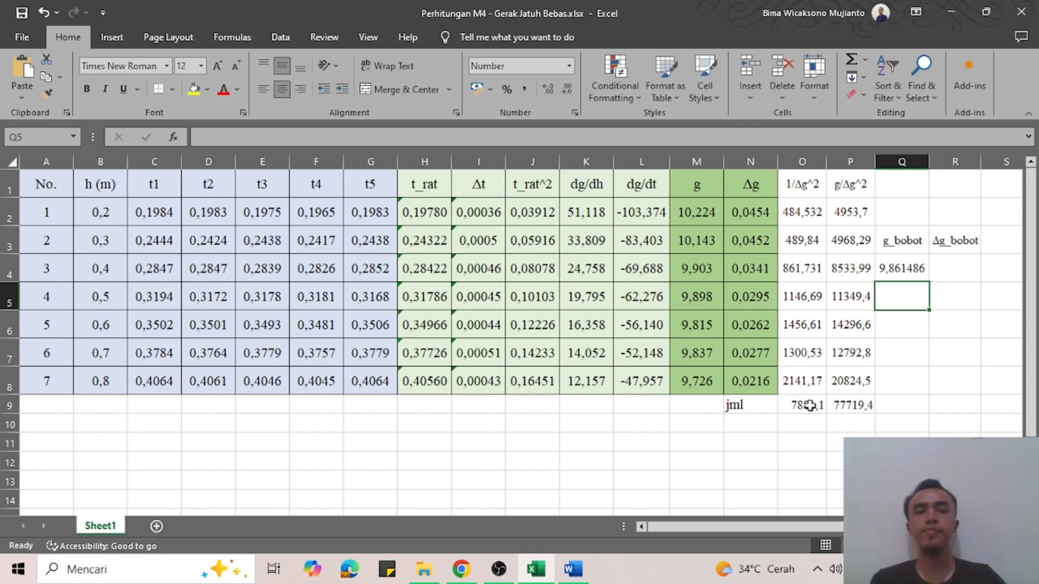
left_click(905, 268)
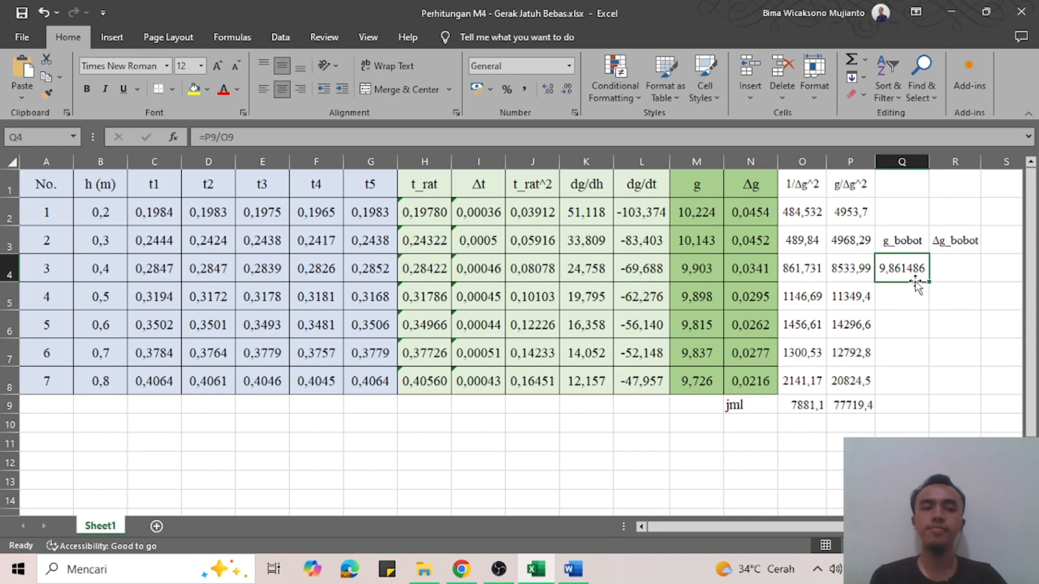
Step: Calculate the weighted uncertainty in cell R4, under the Δg_bobot heading, with the formula =SQRT(1/O9)
left_click(963, 275)
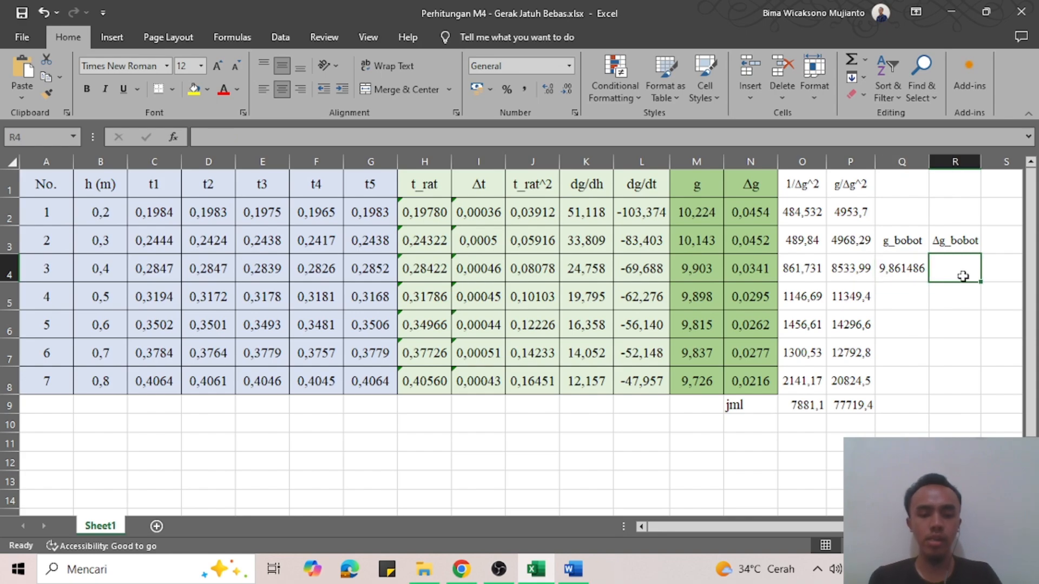
type("=sqr")
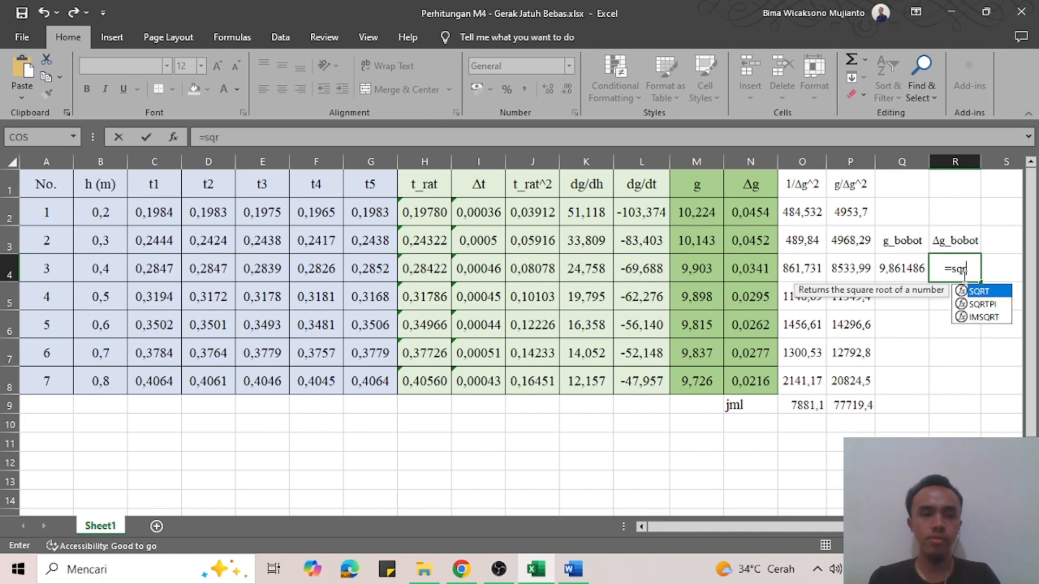
key("Tab")
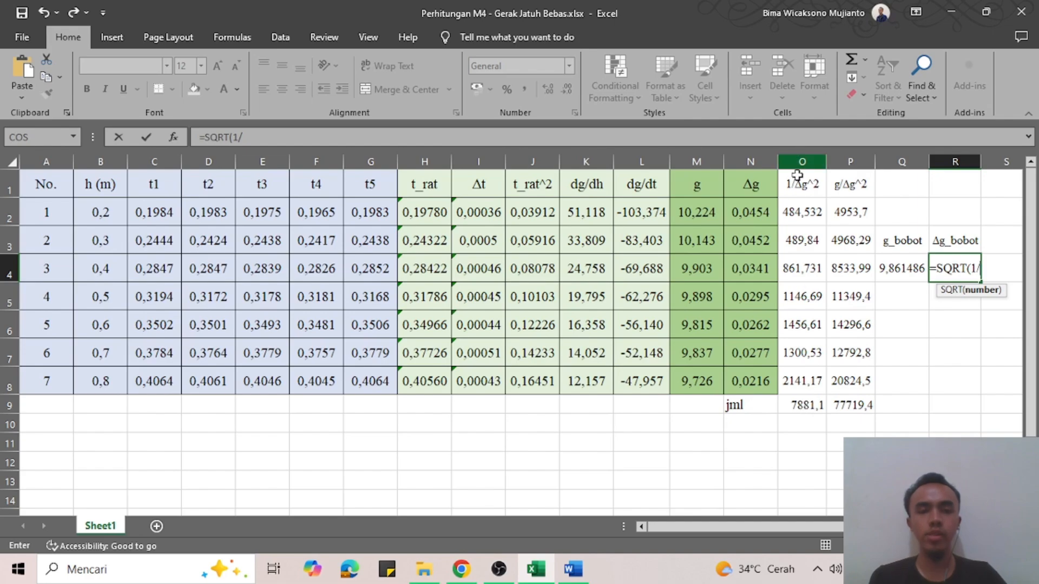
left_click(805, 403)
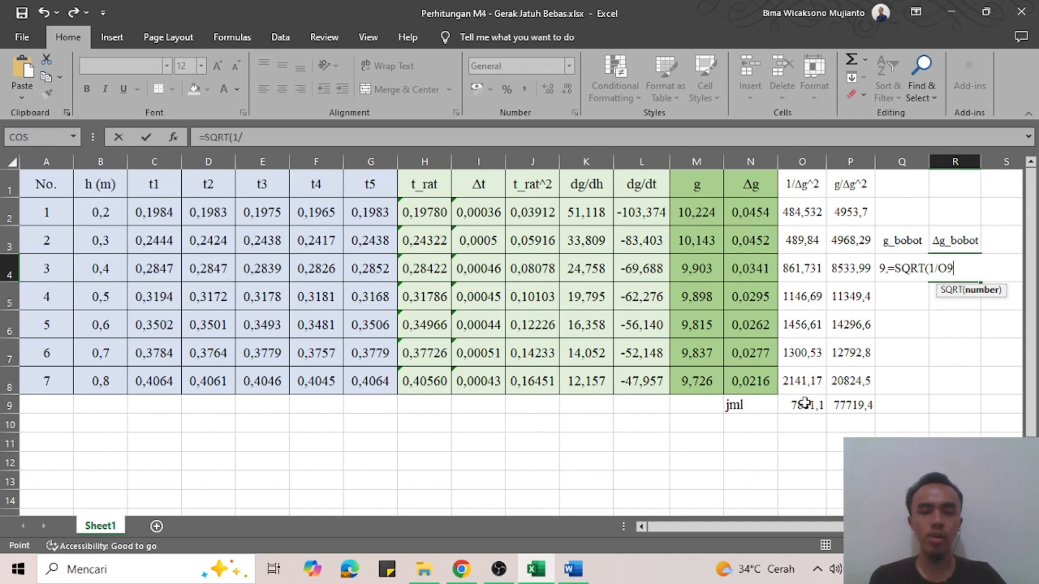
type(")")
key("Return")
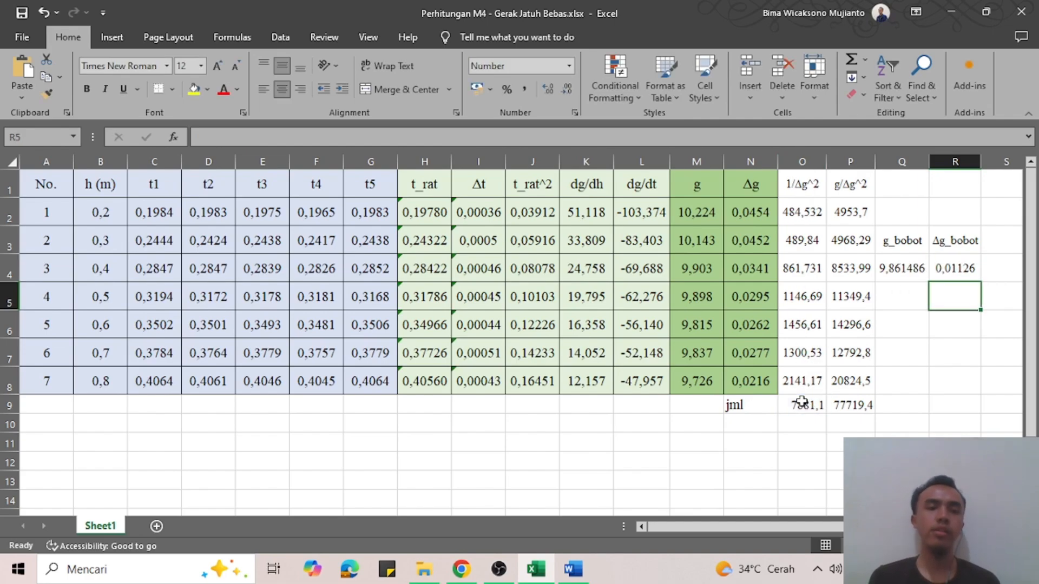
Step: Fill the weighted-result block Q3:R4 with orange and format the values in Q4:R4 to three decimal places
left_click_drag(903, 242, 944, 267)
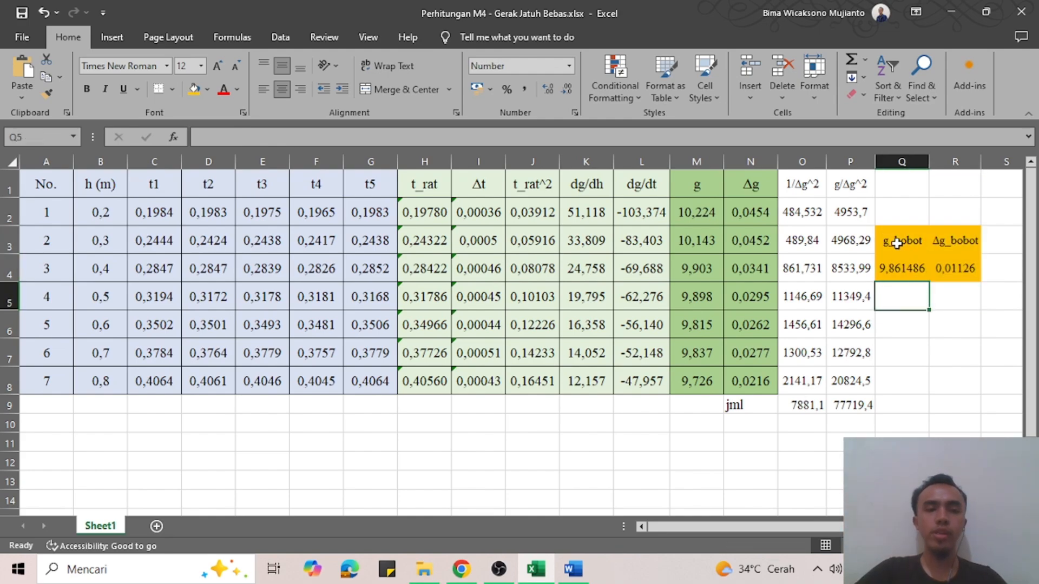
left_click(900, 239)
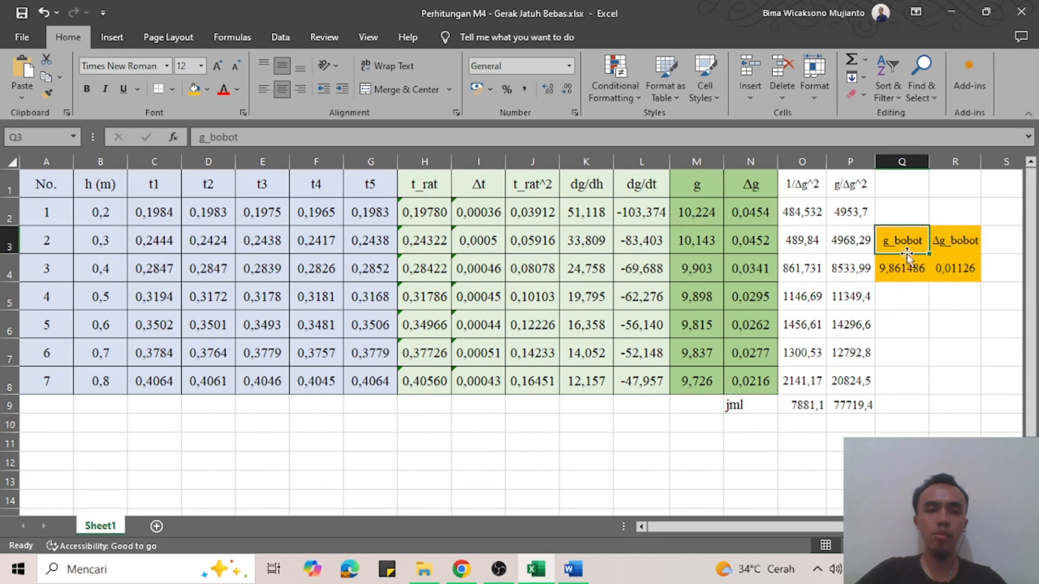
left_click_drag(909, 237, 905, 268)
left_click_drag(956, 246, 940, 271)
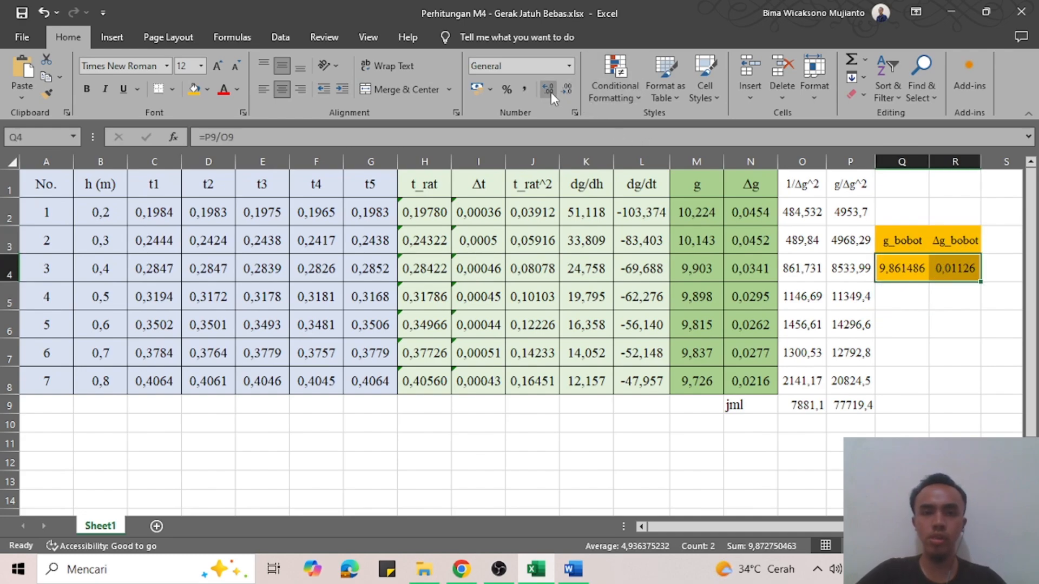
left_click(565, 90)
left_click(566, 90)
left_click(566, 90)
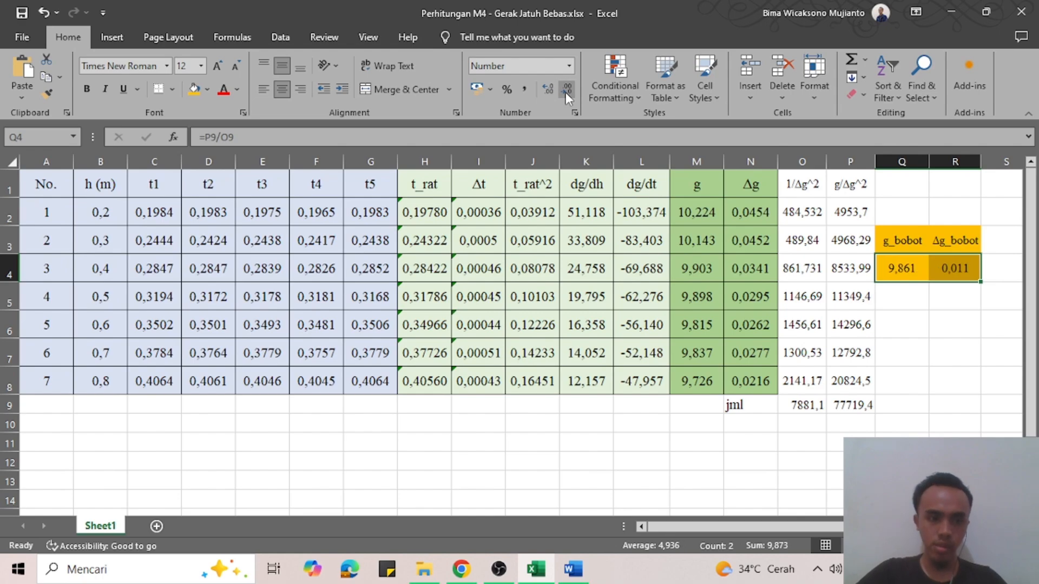
left_click(956, 325)
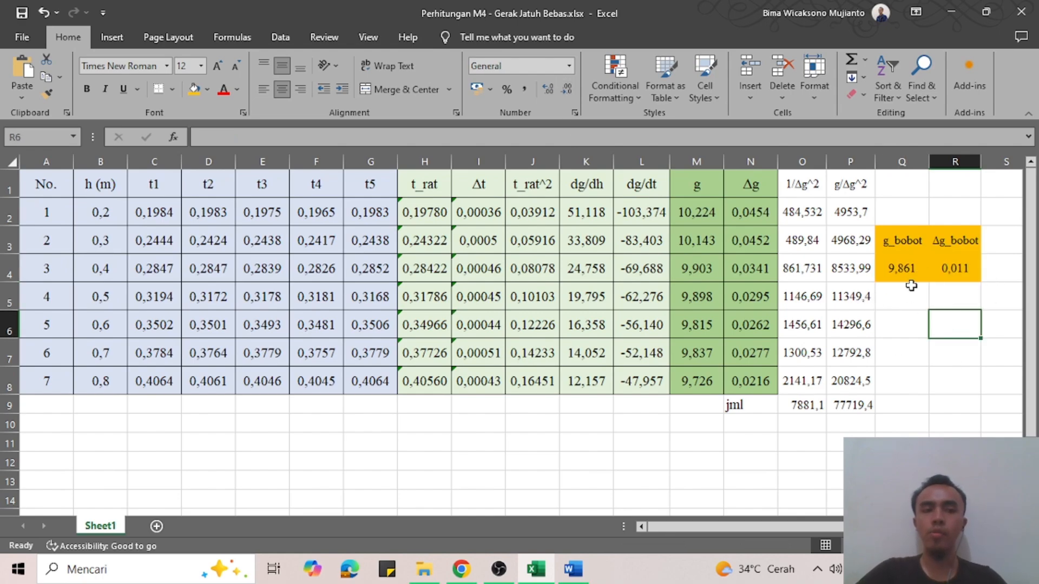
key("Home")
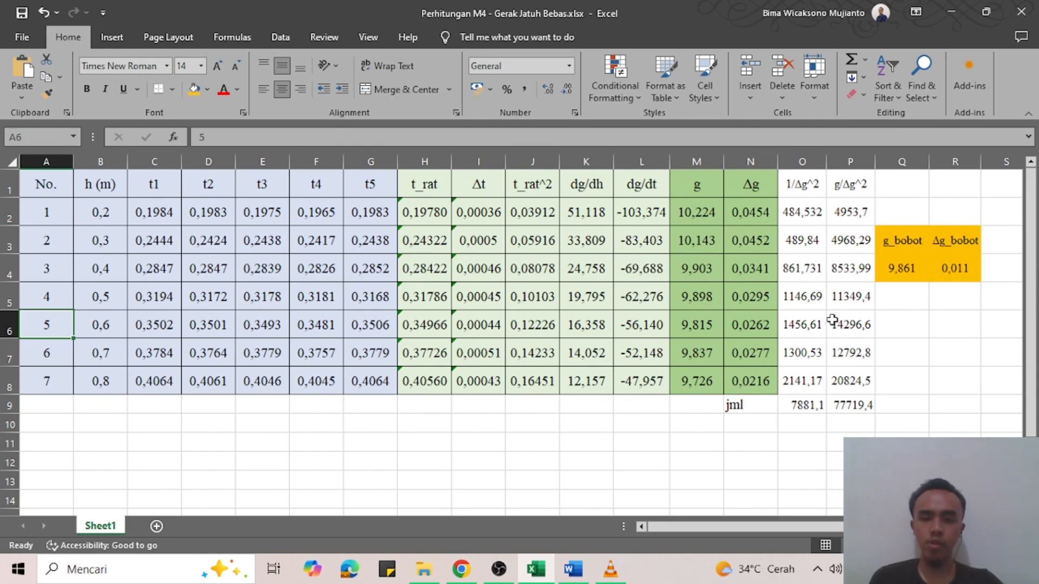
Step: Switch to Word and review the gravity formula g = 2h/t² and the Grafik slope derivation relating h, t² and the slope m
left_click(573, 569)
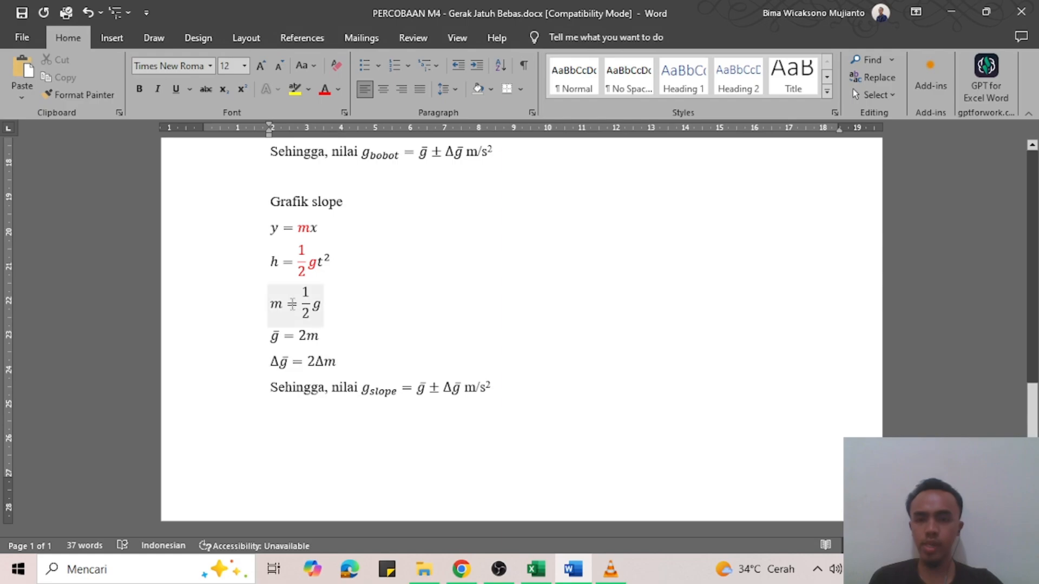
scroll(278, 238, "up", 10)
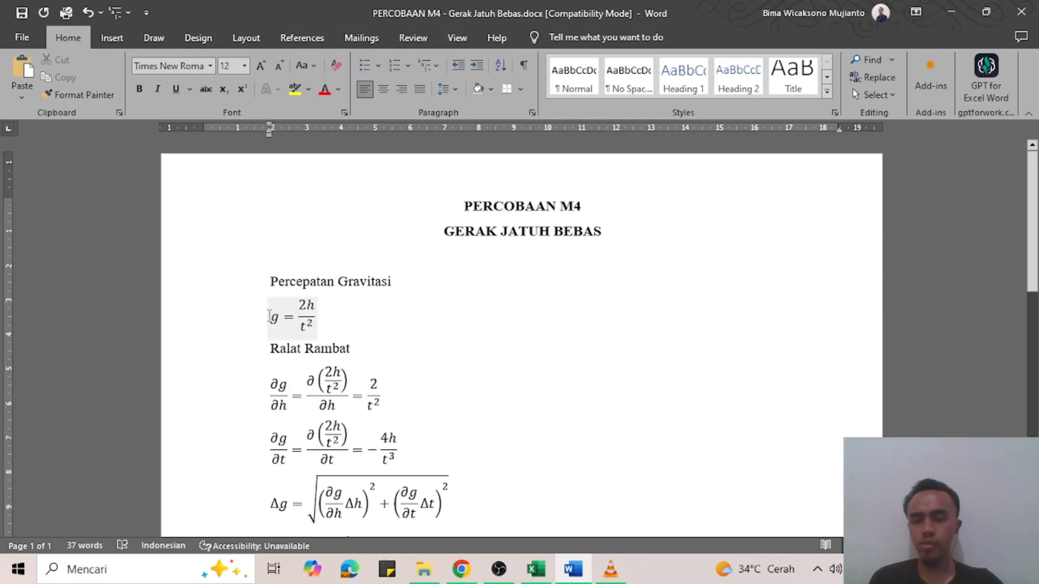
left_click(298, 319)
scroll(319, 254, "down", 3)
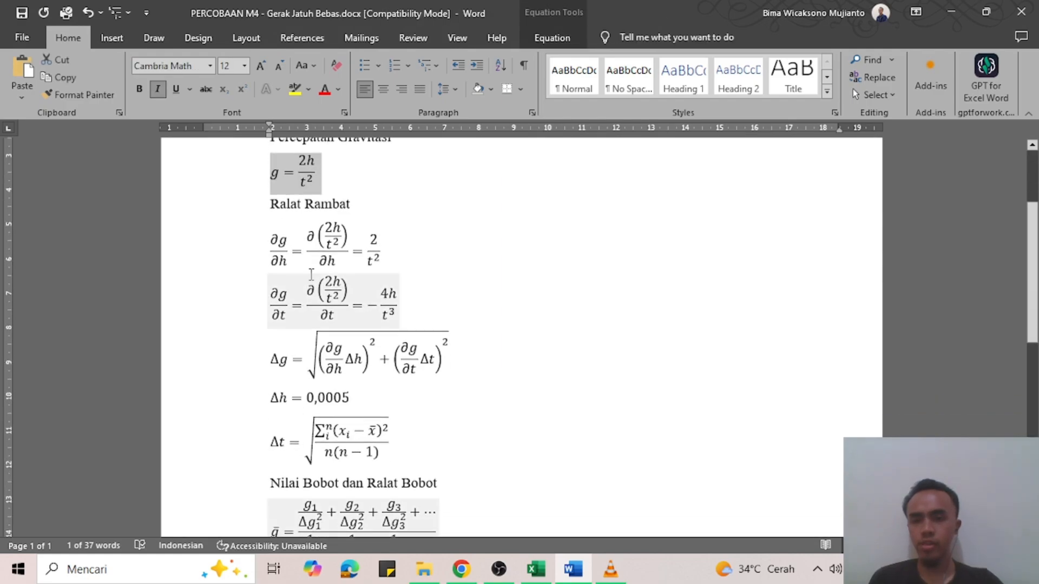
scroll(323, 250, "down", 10)
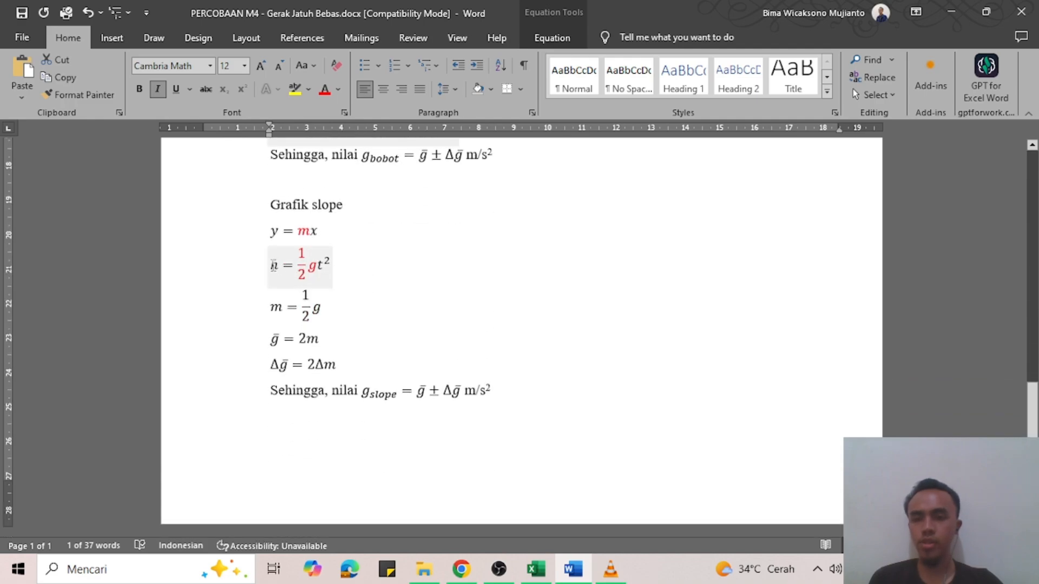
left_click(274, 265)
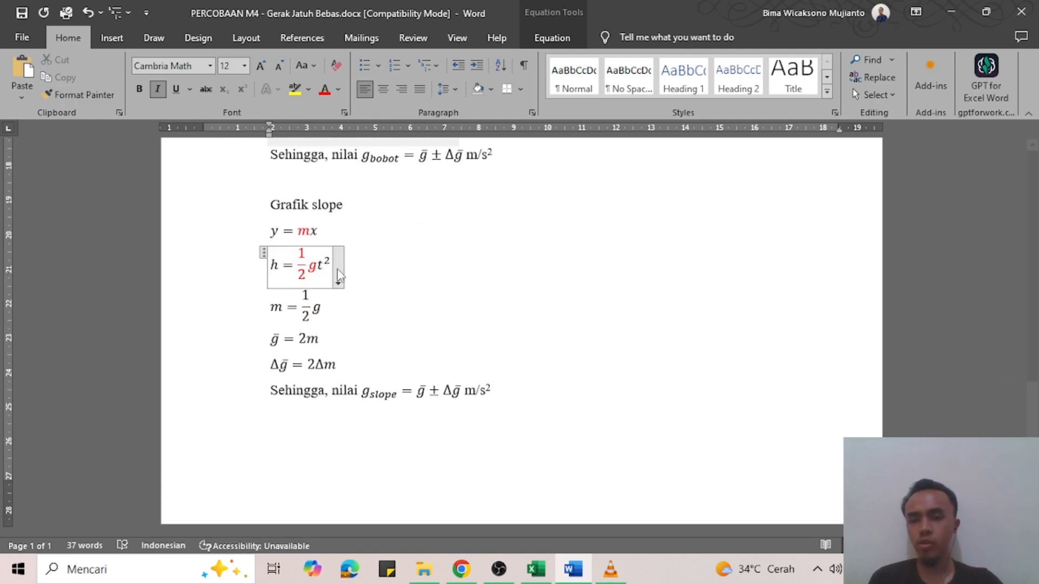
left_click(385, 260)
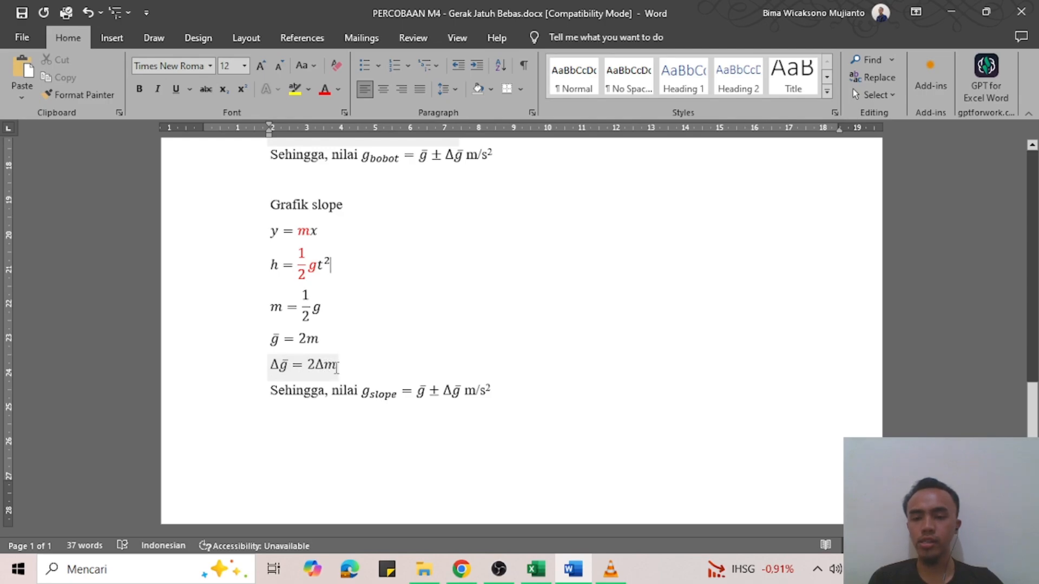
Step: Return to Excel and start a LINEST formula across R1:R2 with B2:B8 as the known y values and J2:J8 as the known x values
key("alt+Tab")
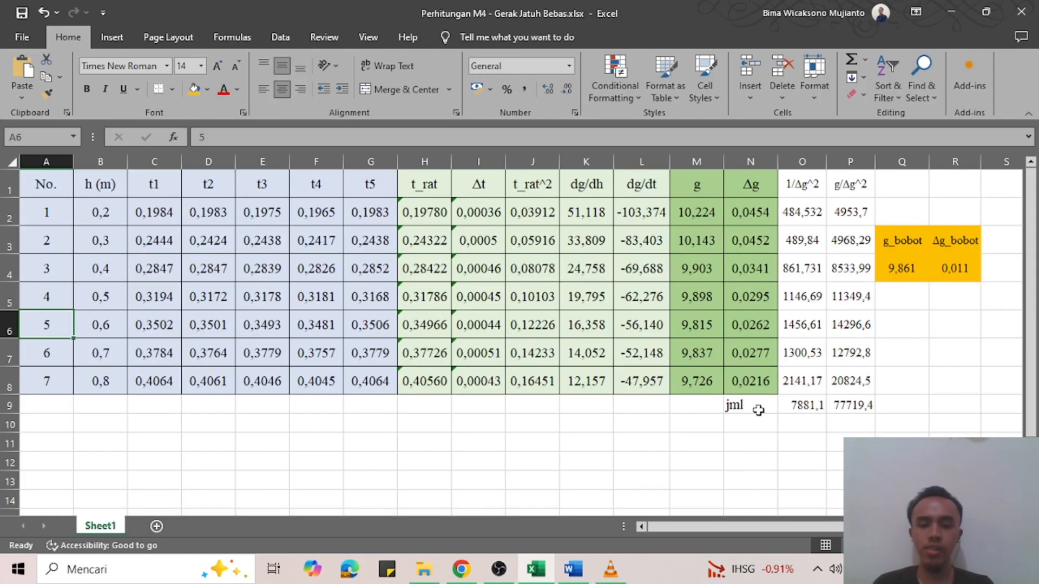
left_click(911, 300)
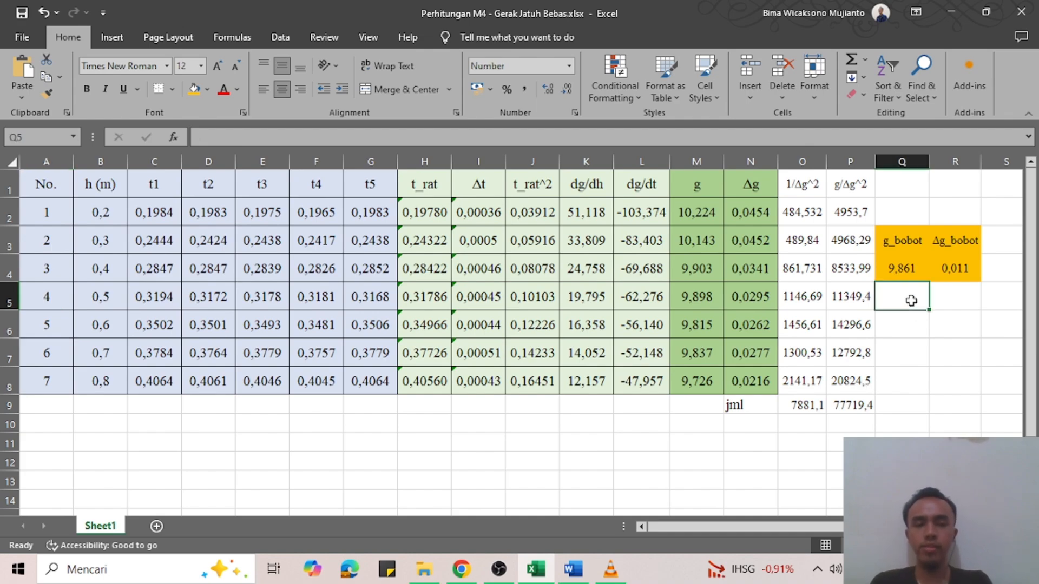
left_click_drag(948, 184, 945, 200)
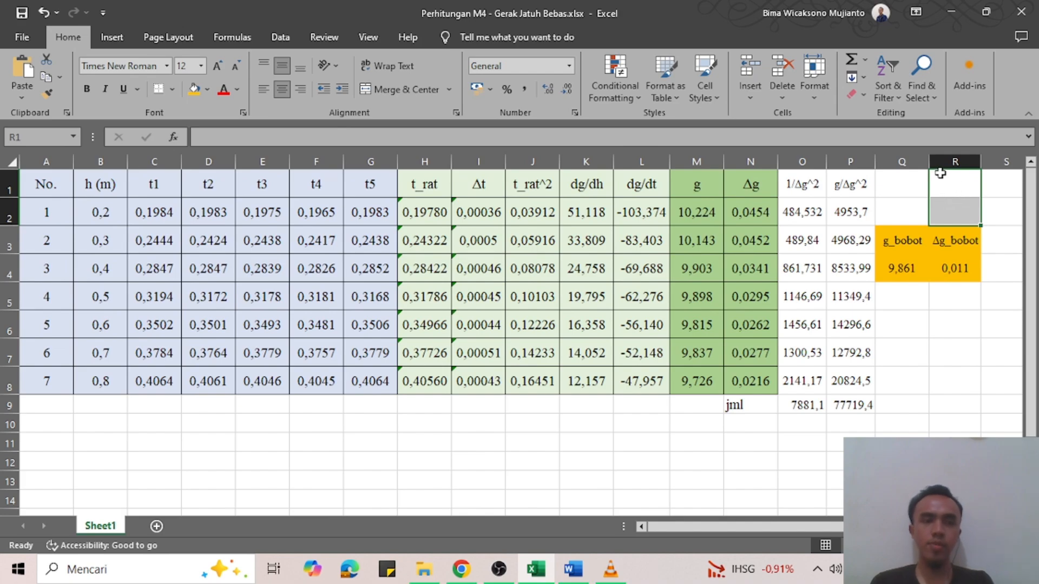
left_click(684, 136)
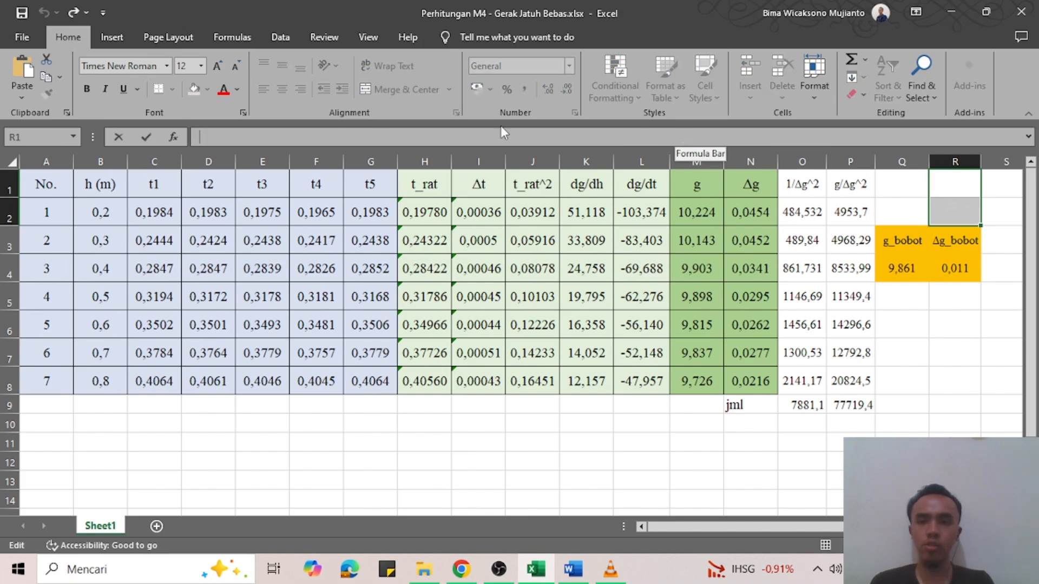
type("=lin")
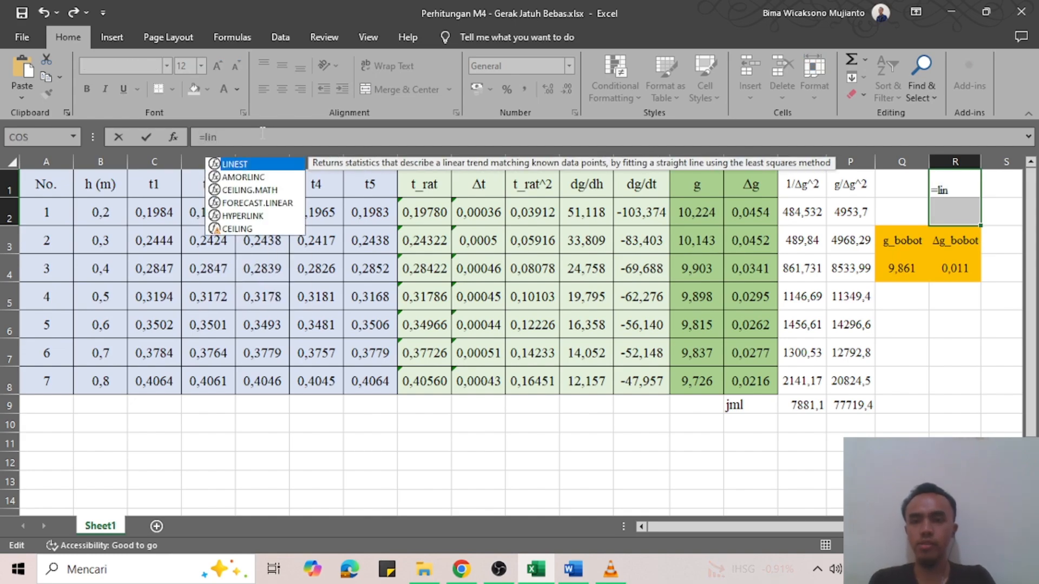
key("Tab")
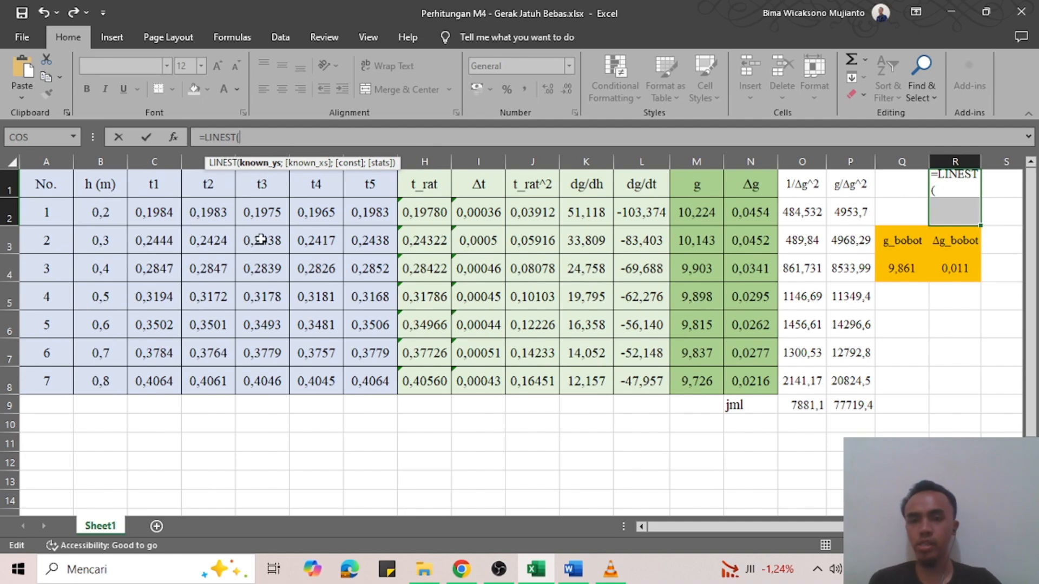
left_click_drag(107, 212, 108, 383)
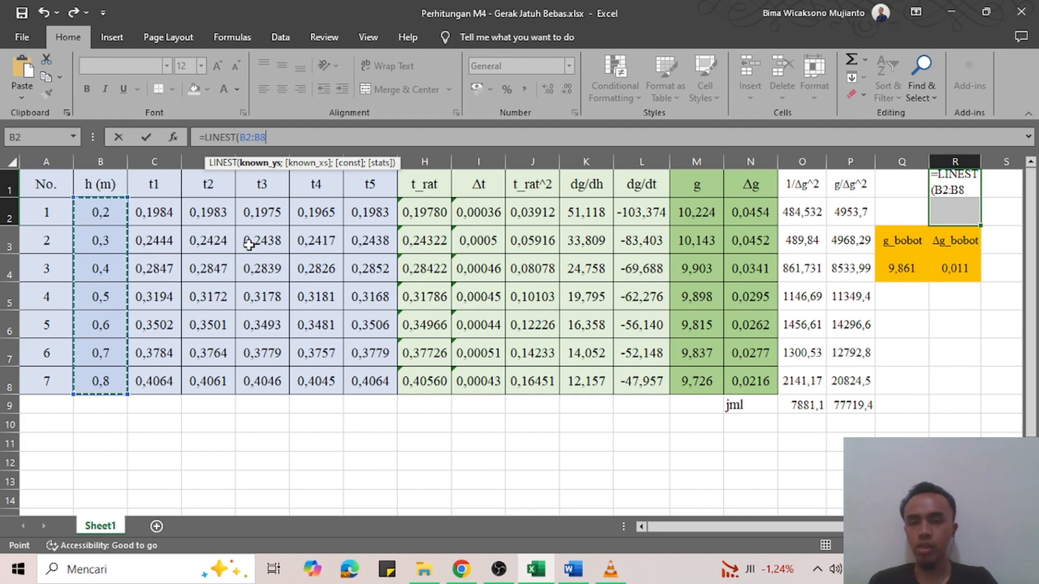
type(";")
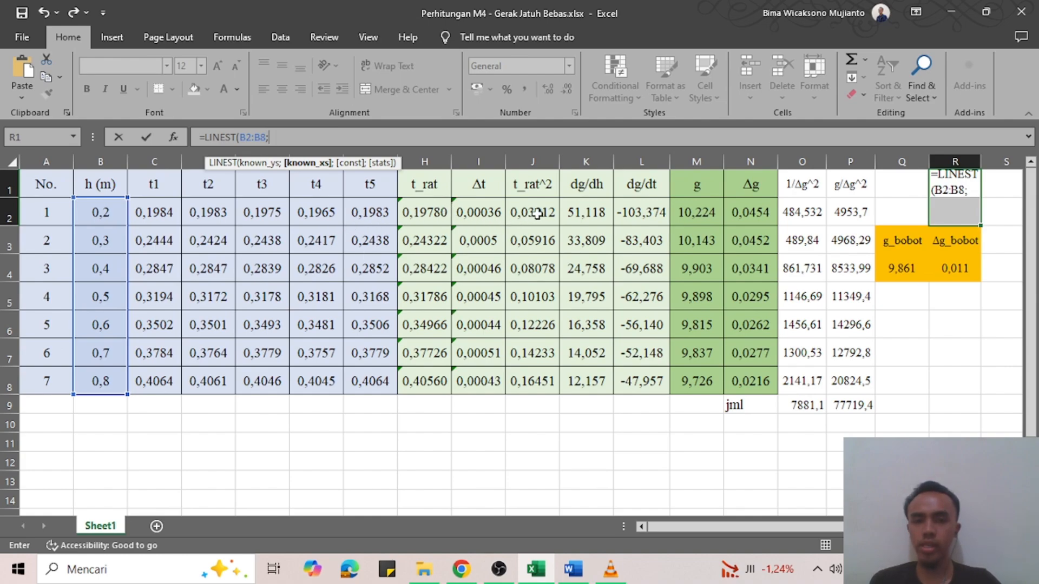
left_click_drag(538, 213, 534, 377)
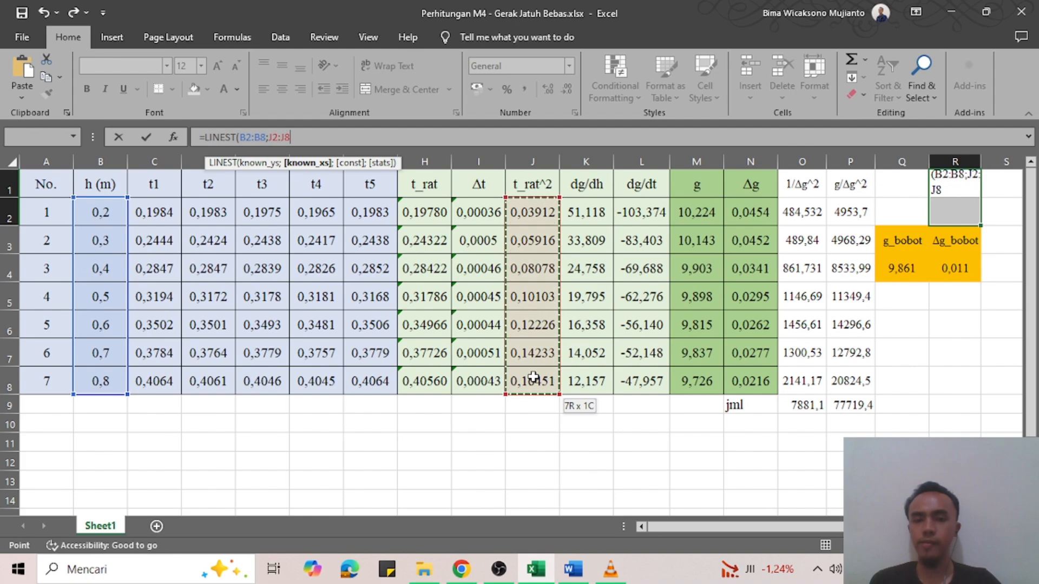
Step: Complete the LINEST formula with const set to false and stats set to true, and enter it as an array formula in R1:R2
type(";")
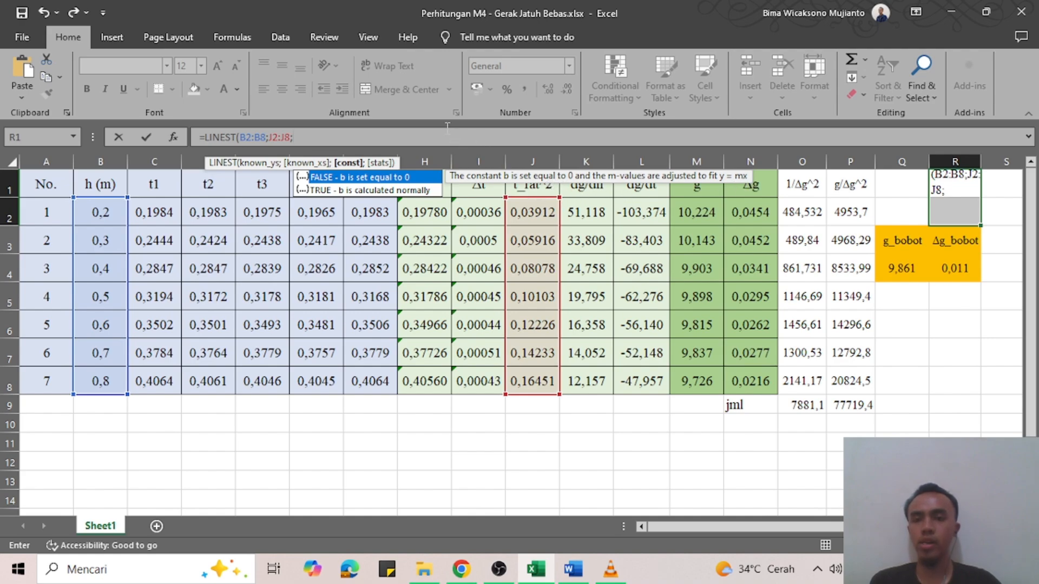
type("false")
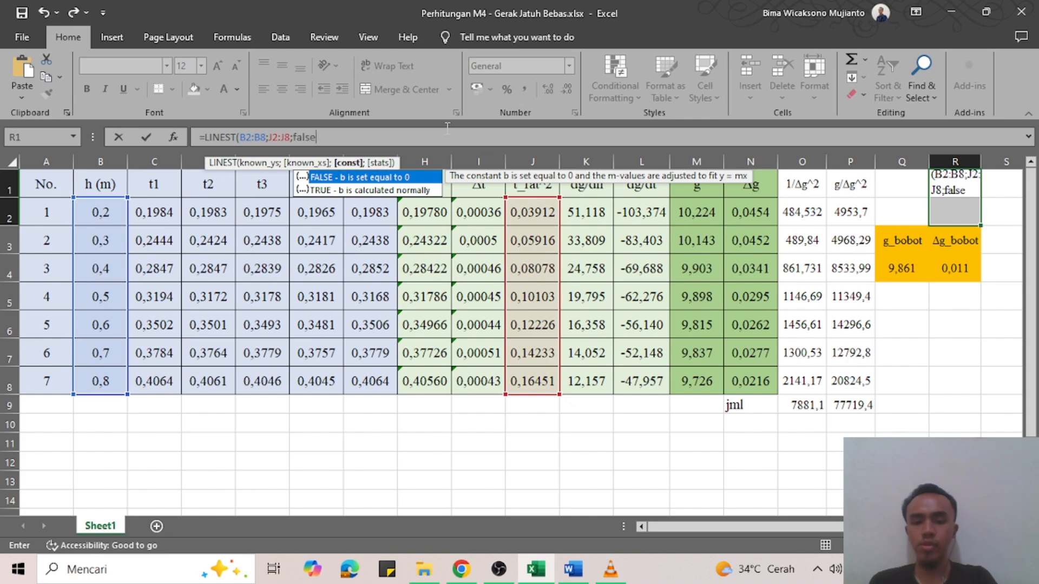
type(";")
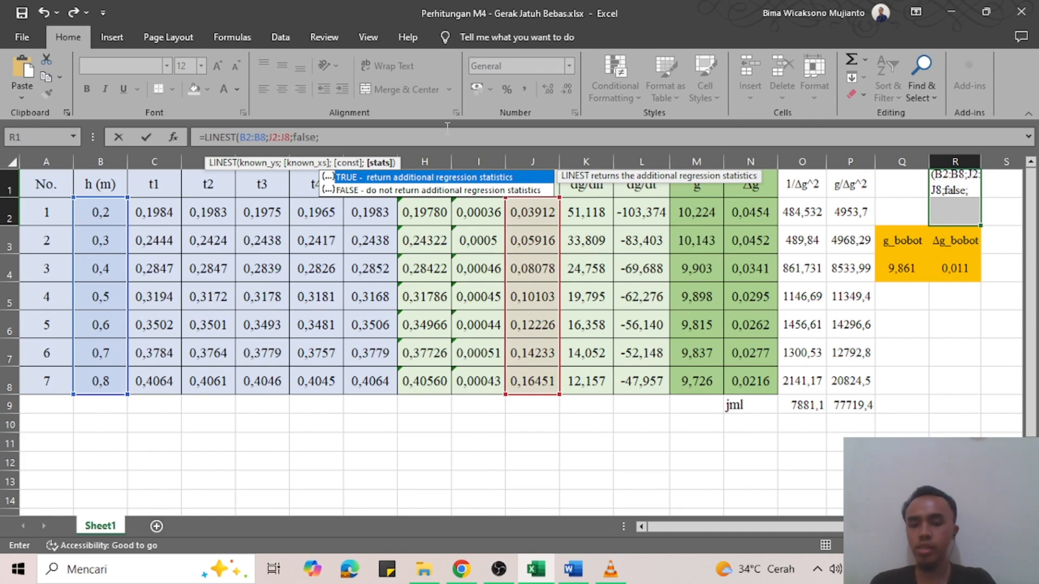
type("true")
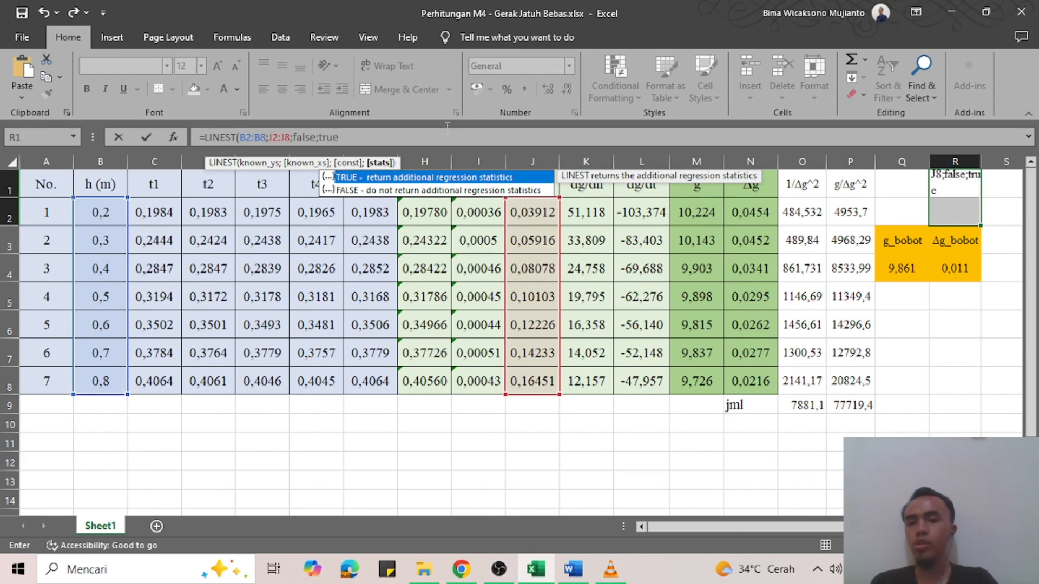
type(")")
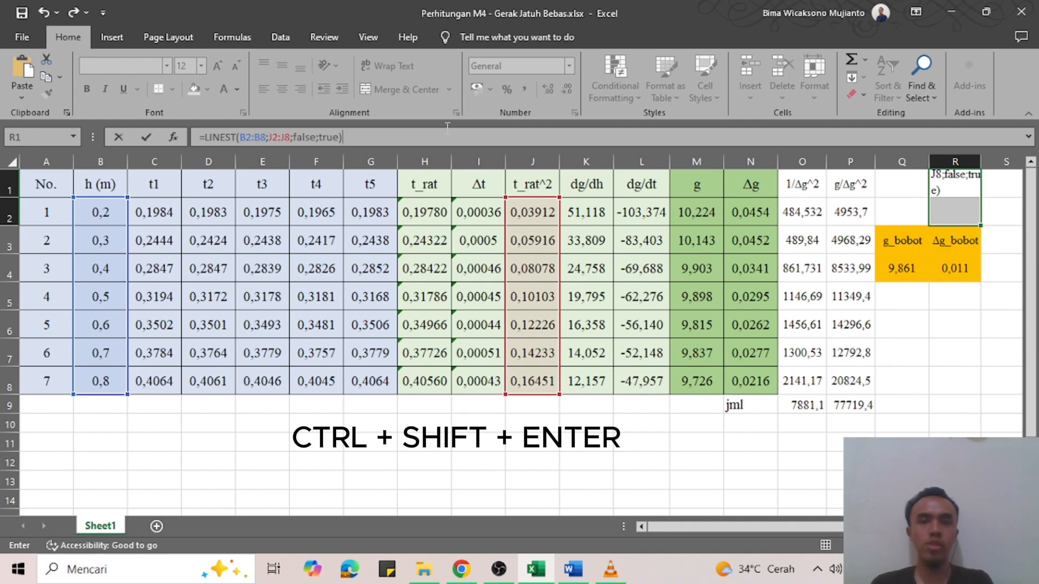
key("ctrl+shift+Return")
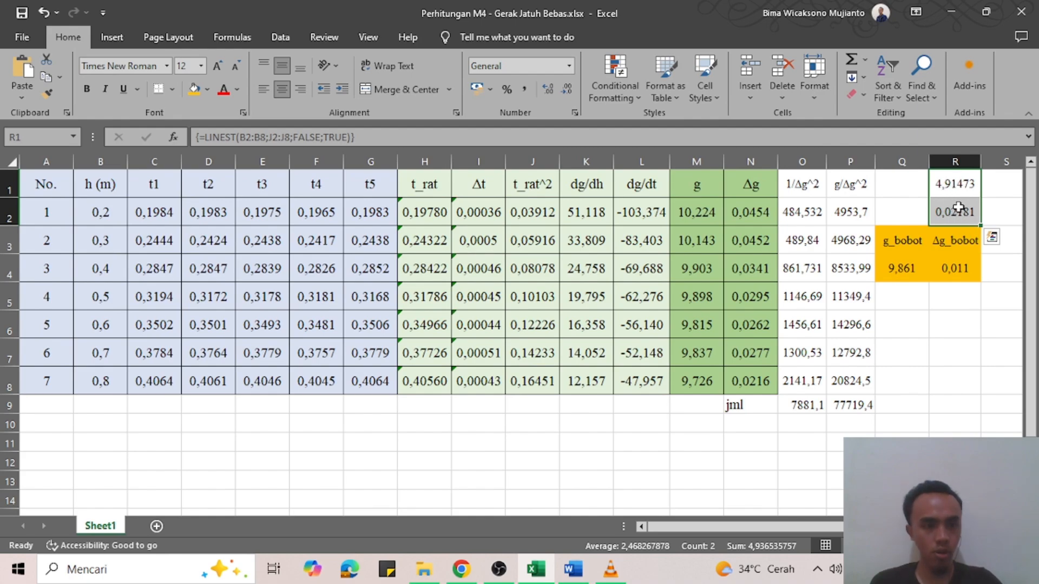
Step: Label the LINEST results by entering m in Q1 and Δm in Q2, reusing the Δ symbol from the g/Δg^2 heading
left_click(903, 187)
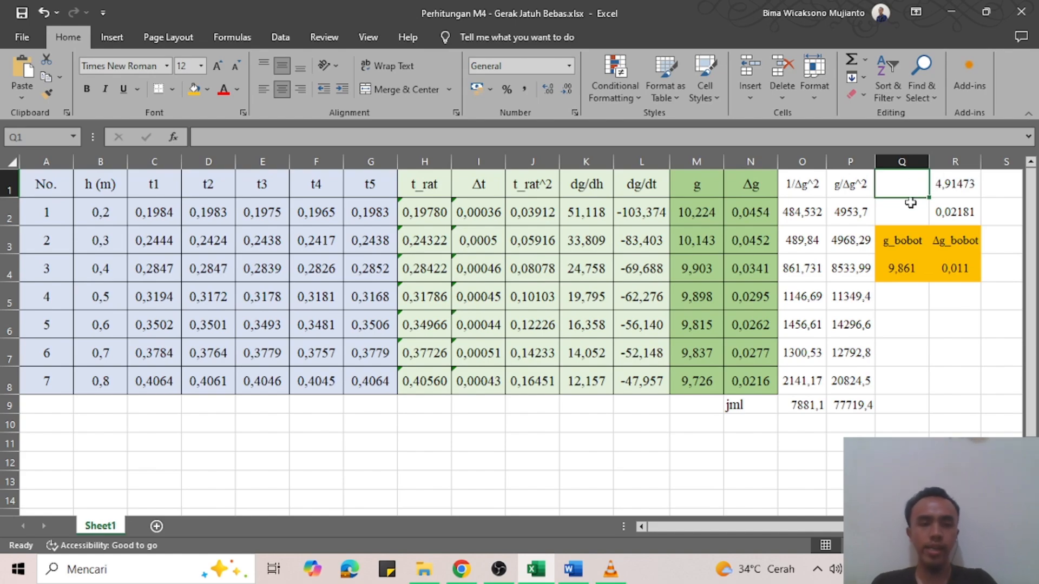
type("m")
key("Return")
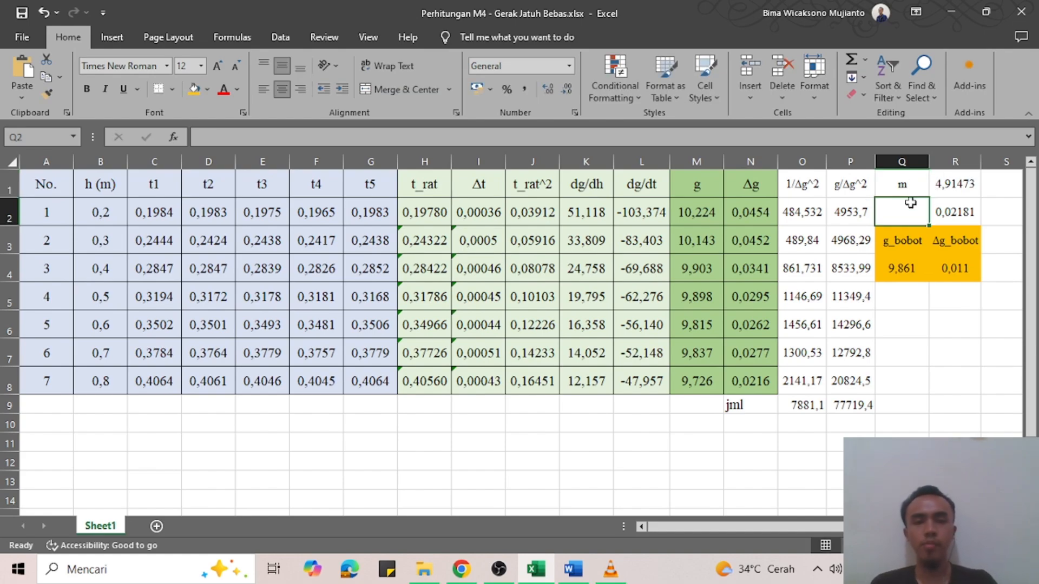
double_click(843, 186)
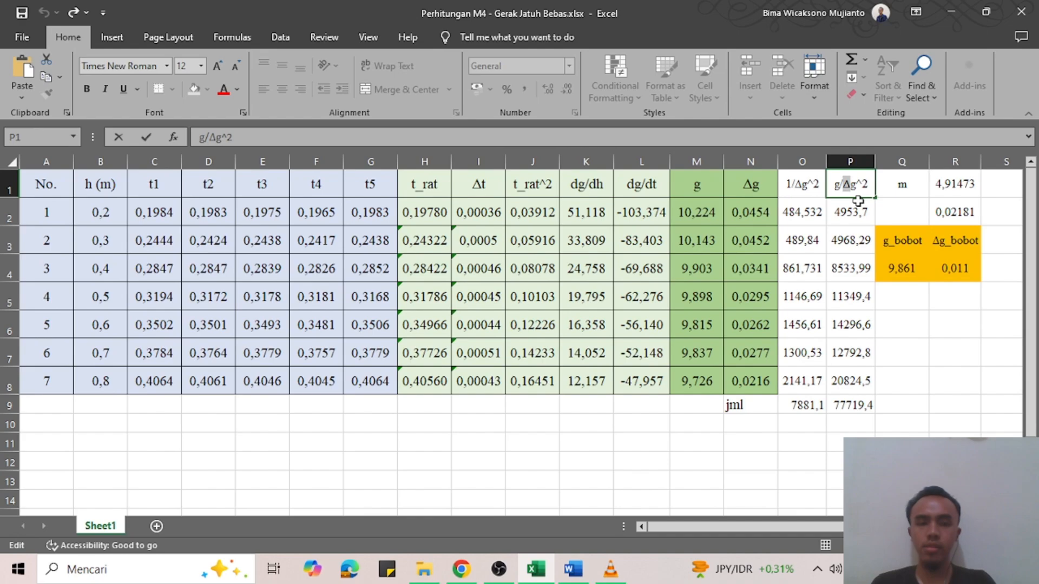
key("ctrl+c")
left_click(914, 208)
key("ctrl+v")
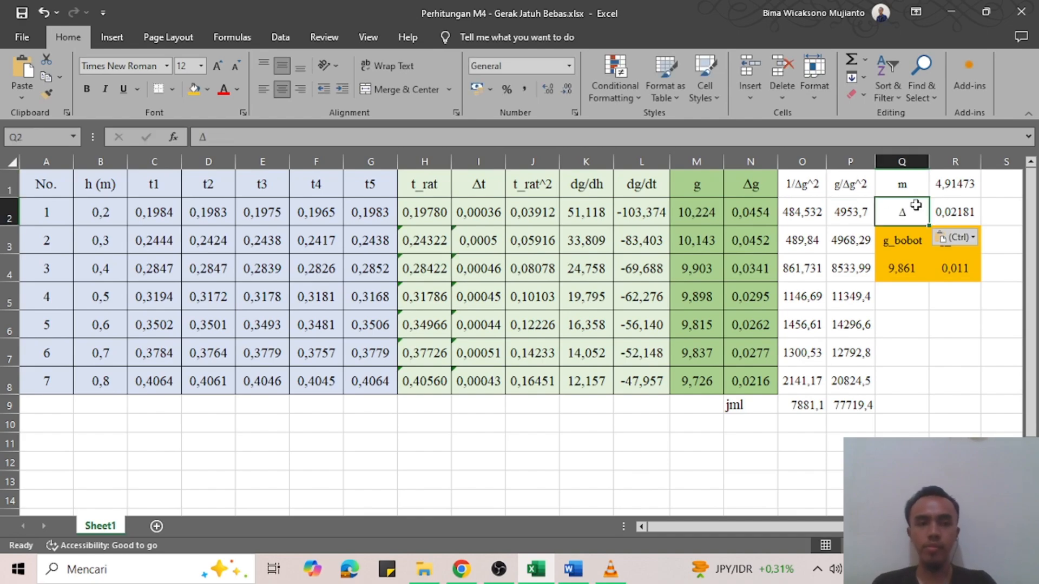
double_click(914, 209)
type("m")
key("Return")
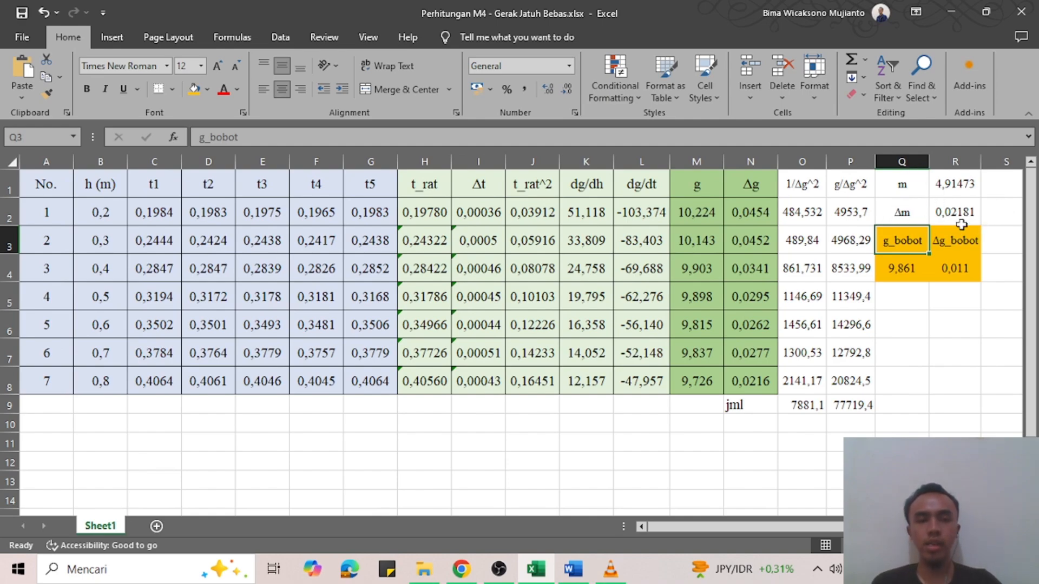
Step: Enter the headings g_slope in Q5 and Δg_slope in R5 below the weighted-result block
left_click(914, 299)
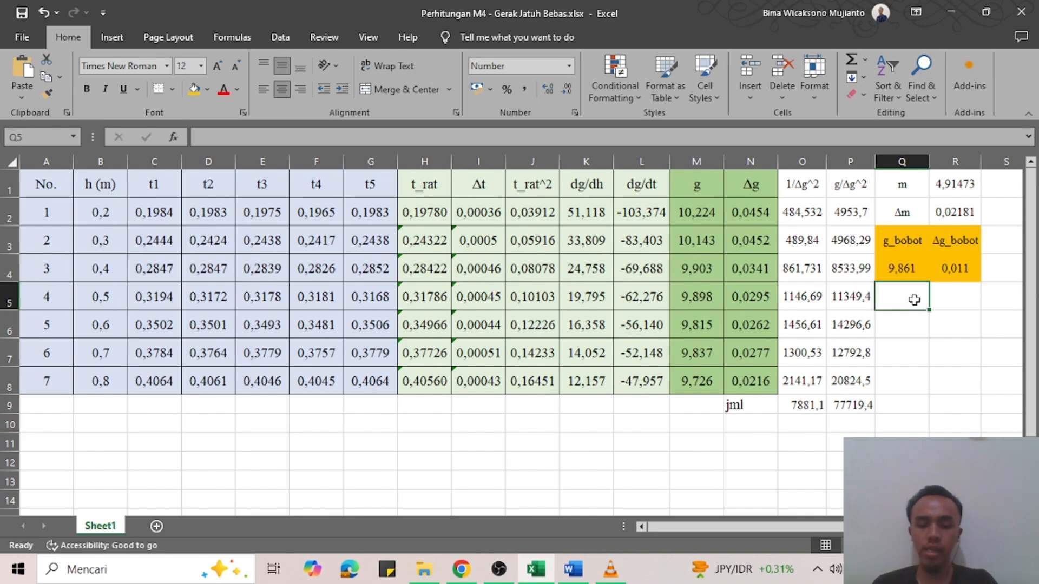
type("g_slope")
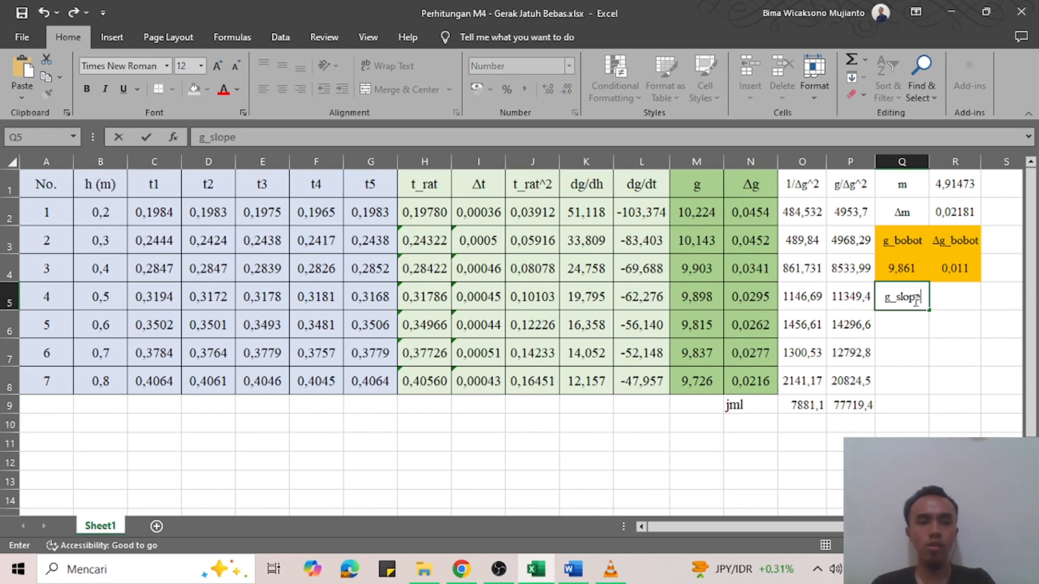
key("Tab")
type("Δgf")
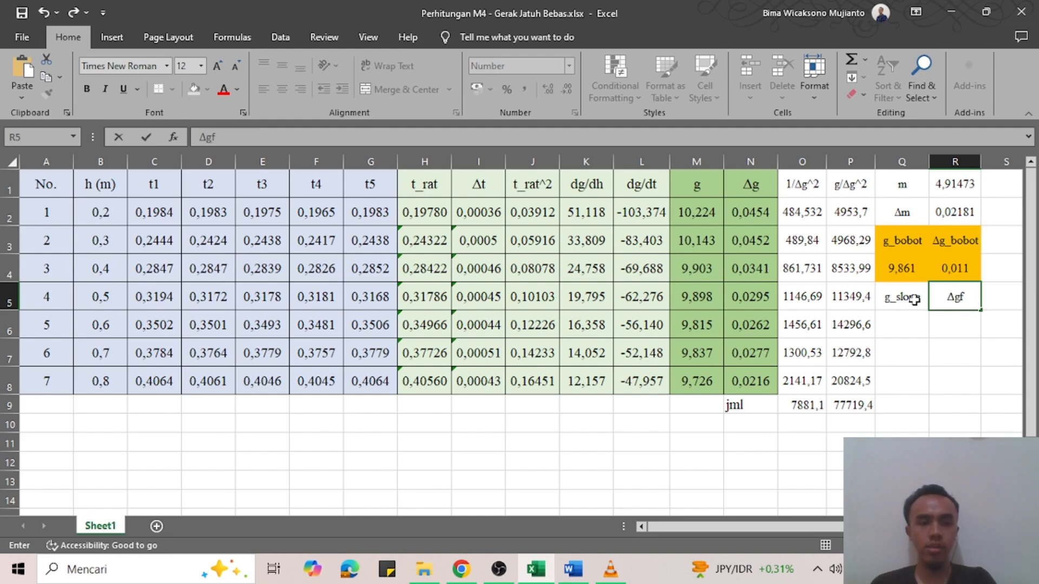
key("BackSpace")
type("_slope")
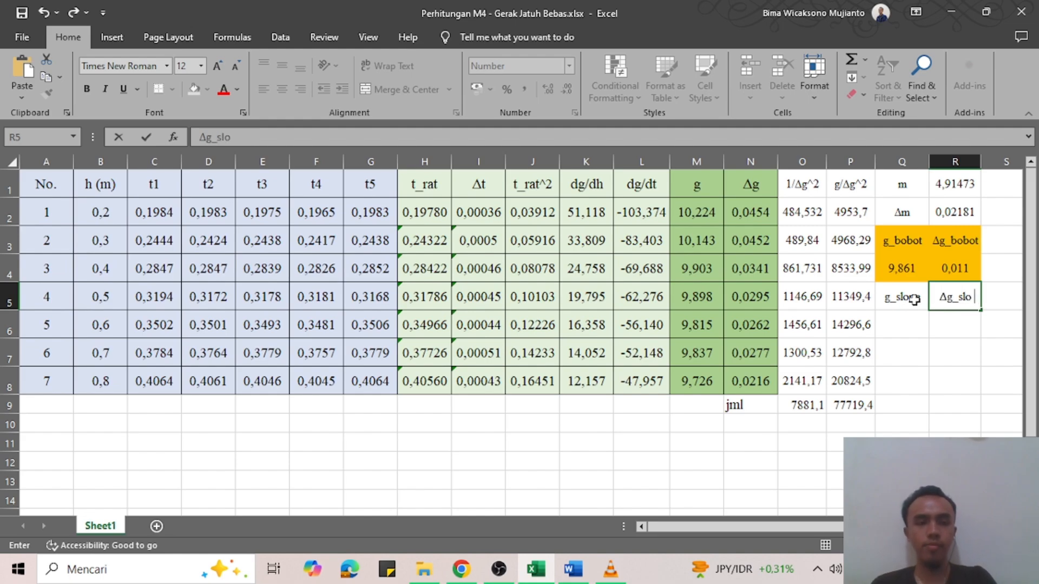
key("Return")
Step: Calculate g_slope in Q6 with =2*R1 and Δg_slope in R6 with =2*R2
type("=")
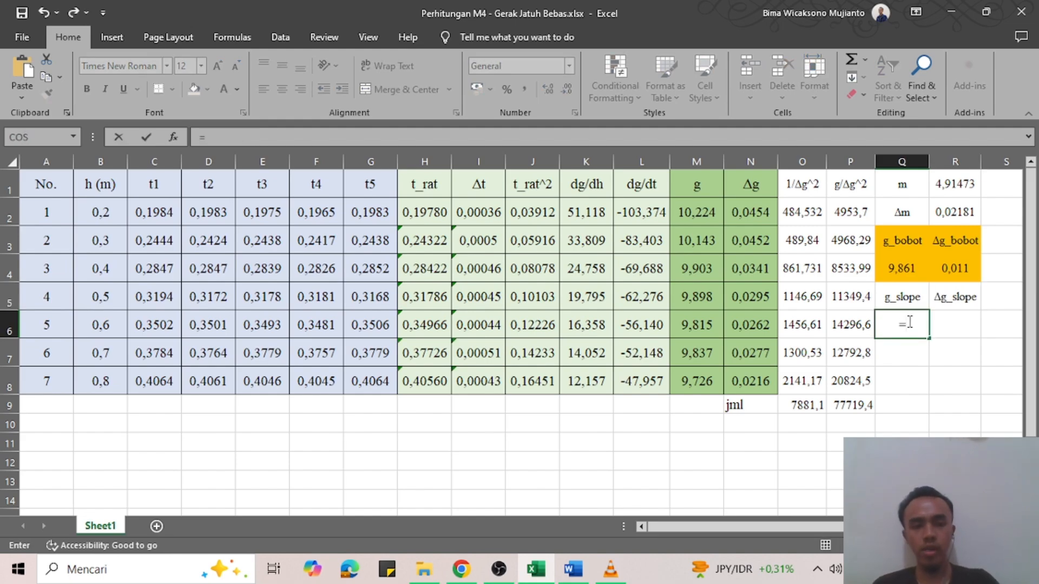
type("2*")
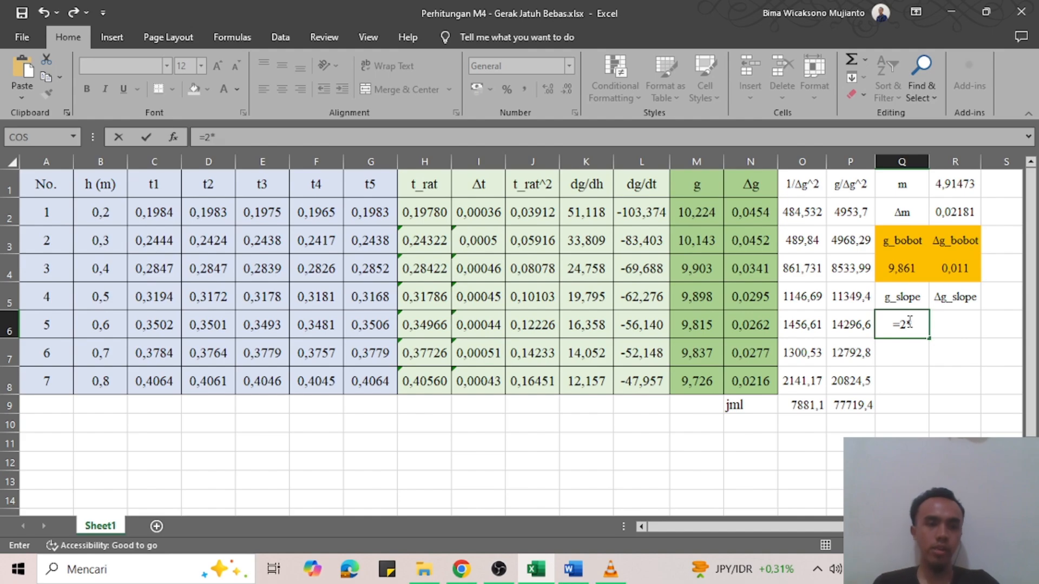
left_click(957, 187)
key("Return")
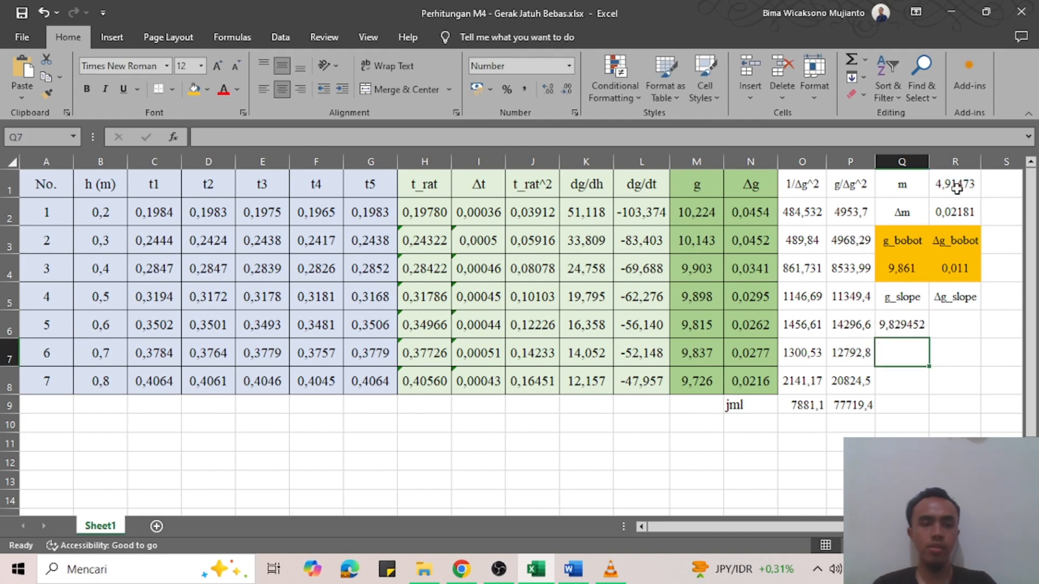
left_click(944, 327)
type("=")
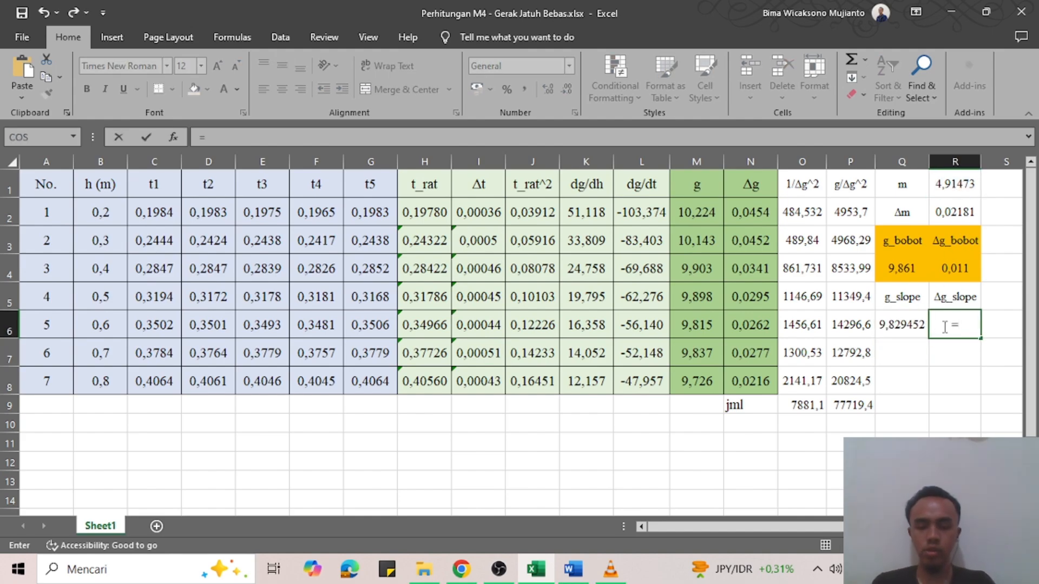
type("2*")
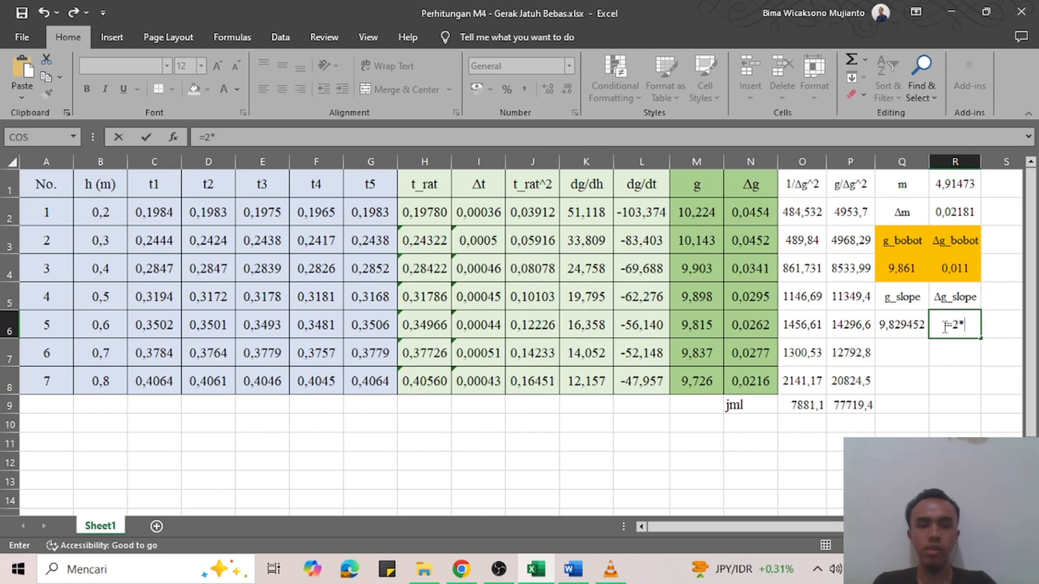
left_click(953, 213)
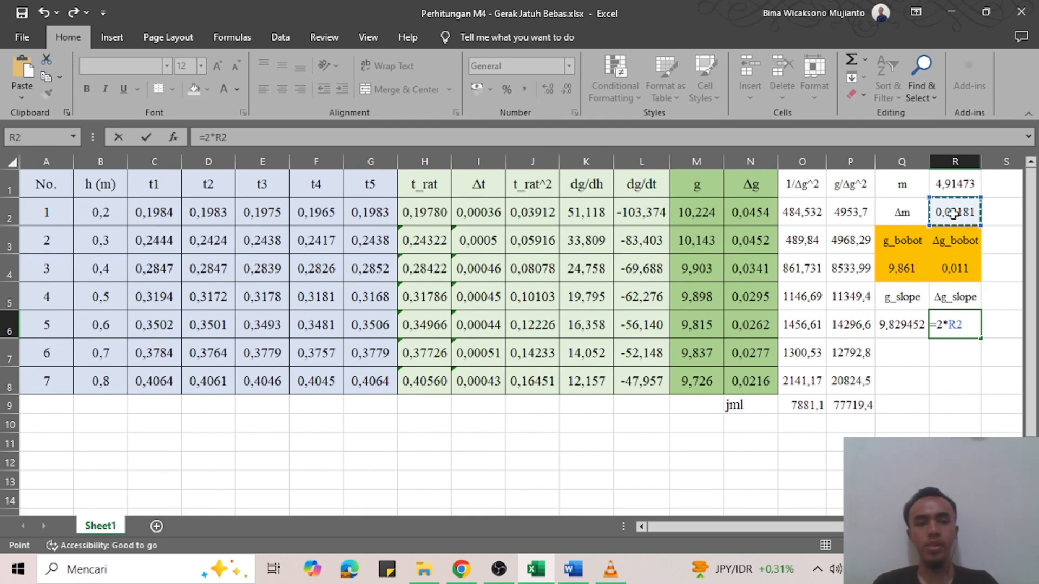
key("Return")
Step: Fill the slope block Q5:R6 with orange and apply all borders to Q3:R6
left_click_drag(902, 296, 955, 325)
left_click(187, 87)
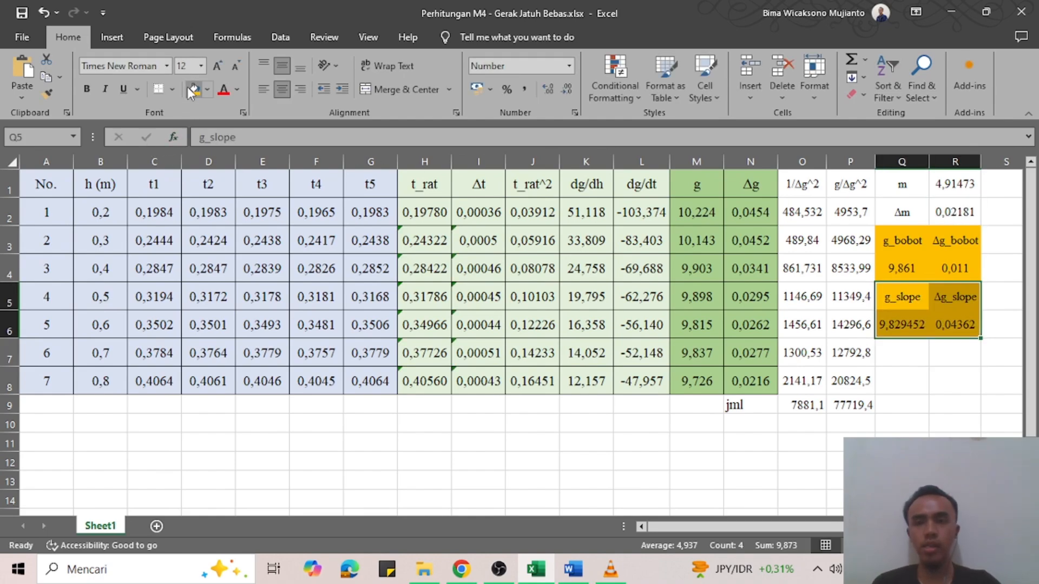
left_click_drag(899, 242, 966, 323)
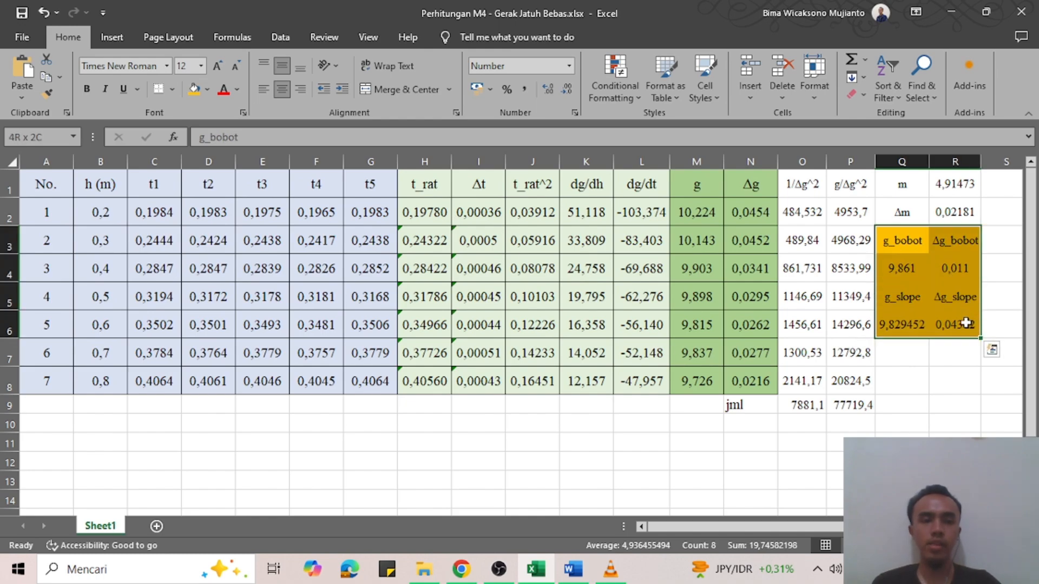
left_click(172, 93)
left_click(184, 220)
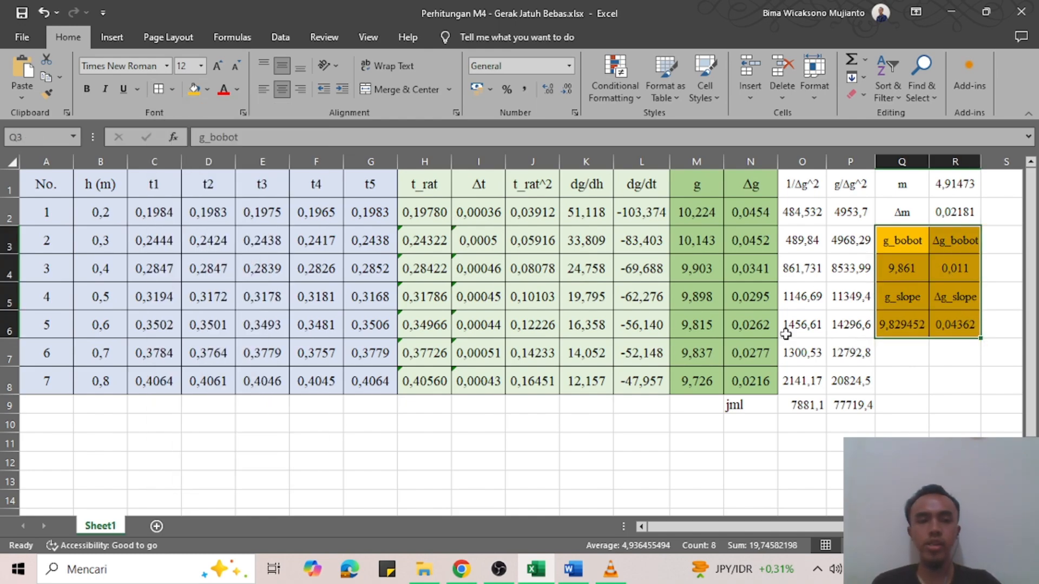
left_click(903, 383)
Step: Recolour the slope block Q5:R6 with a light orange fill to distinguish it from the weighted-result block
left_click_drag(901, 245, 955, 268)
left_click_drag(901, 297, 958, 326)
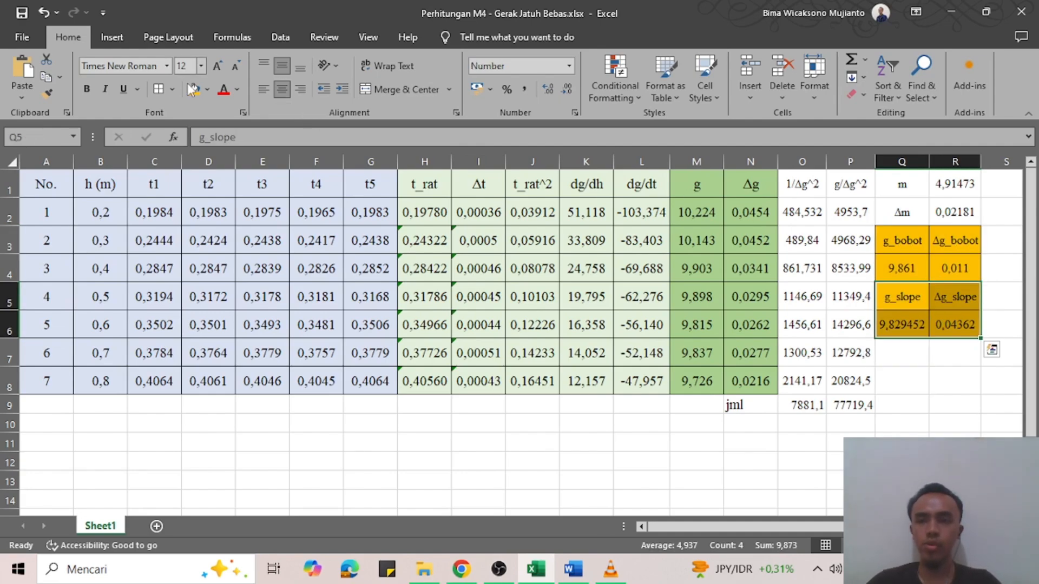
left_click(207, 89)
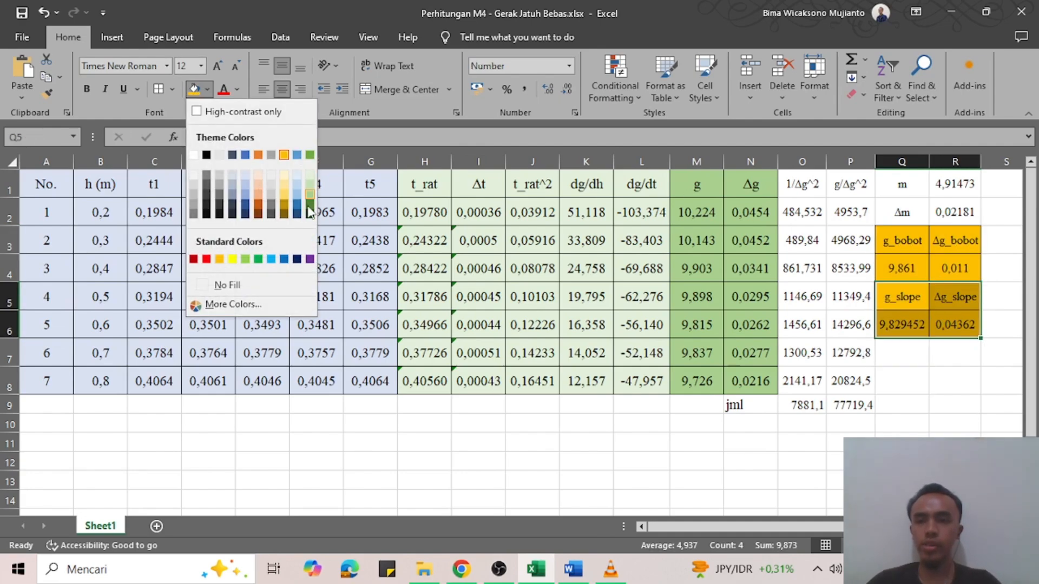
left_click(261, 193)
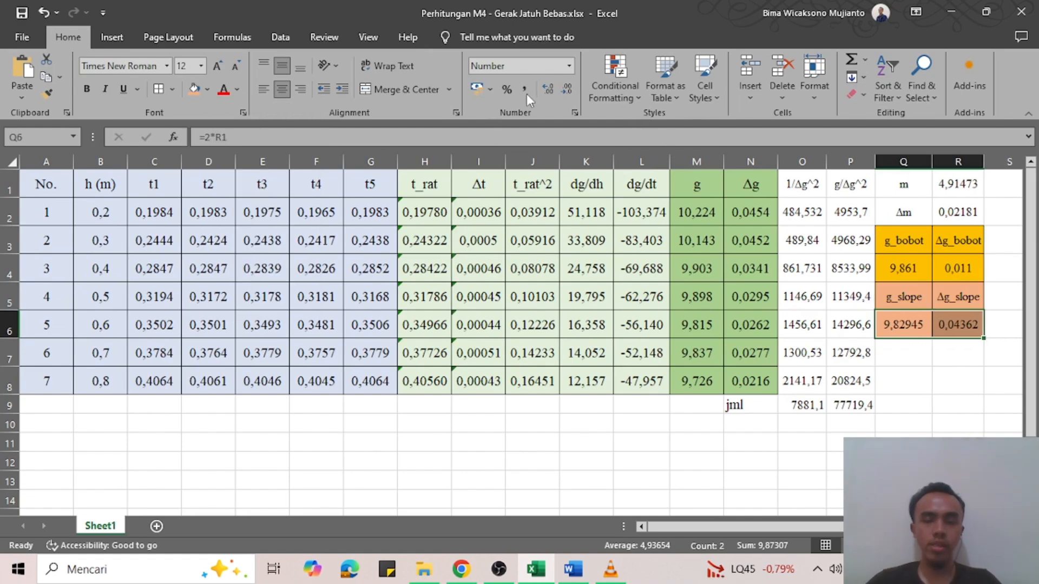
Step: Format the slope results in Q6:R6 to three decimal places
left_click(549, 92)
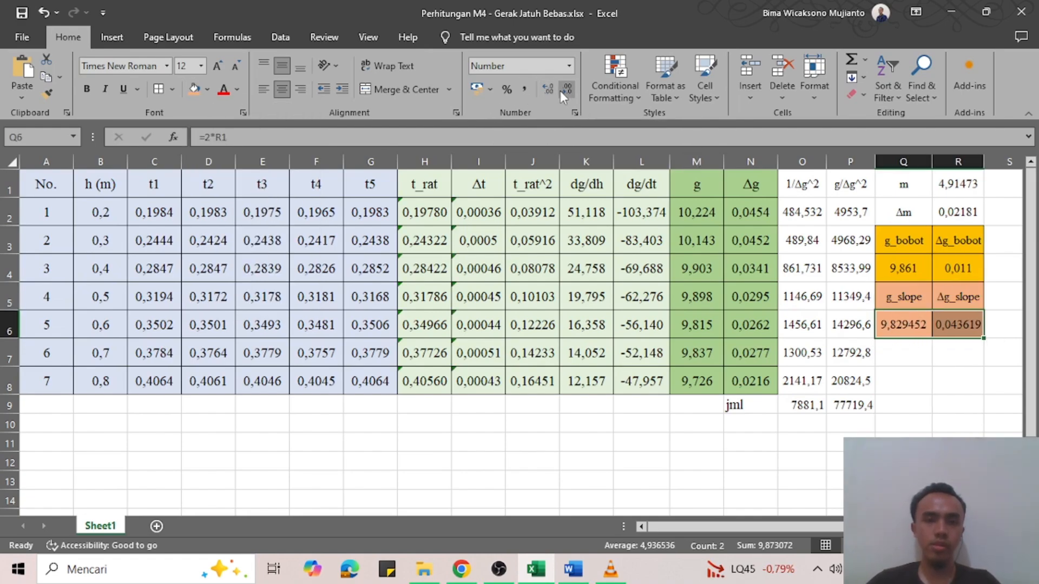
left_click(562, 92)
left_click(561, 91)
left_click(561, 92)
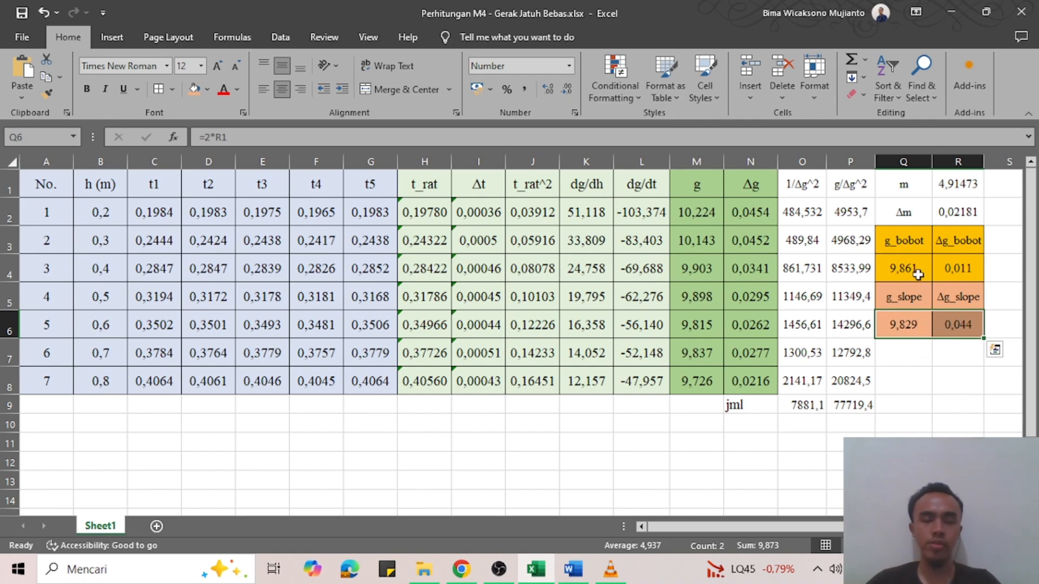
Step: Select the weighted result in Q4:R4 together with the slope result in Q6:R6 to compare them
left_click(921, 350)
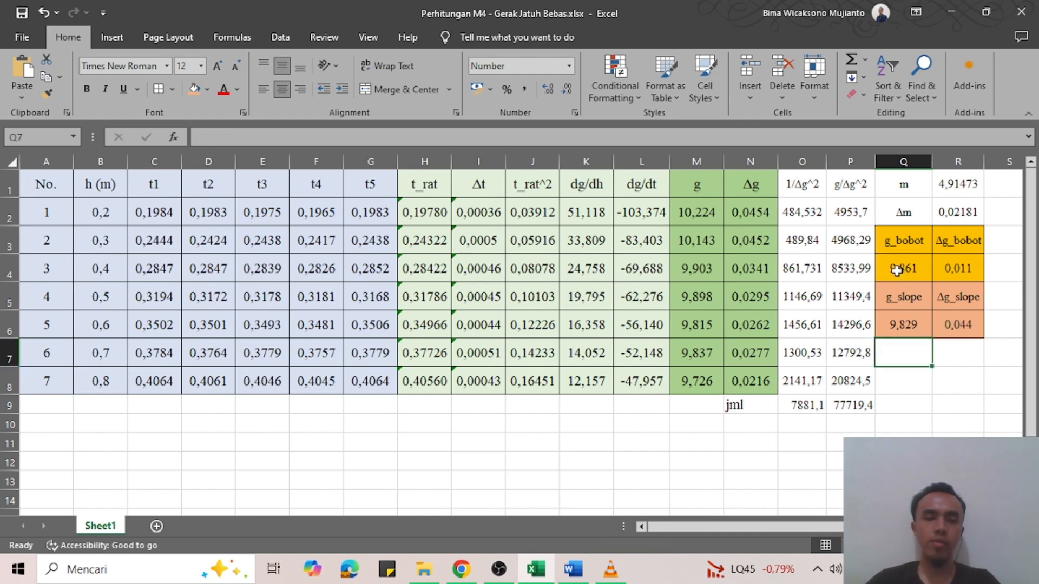
left_click_drag(901, 269, 955, 269)
left_click_drag(904, 324, 944, 327)
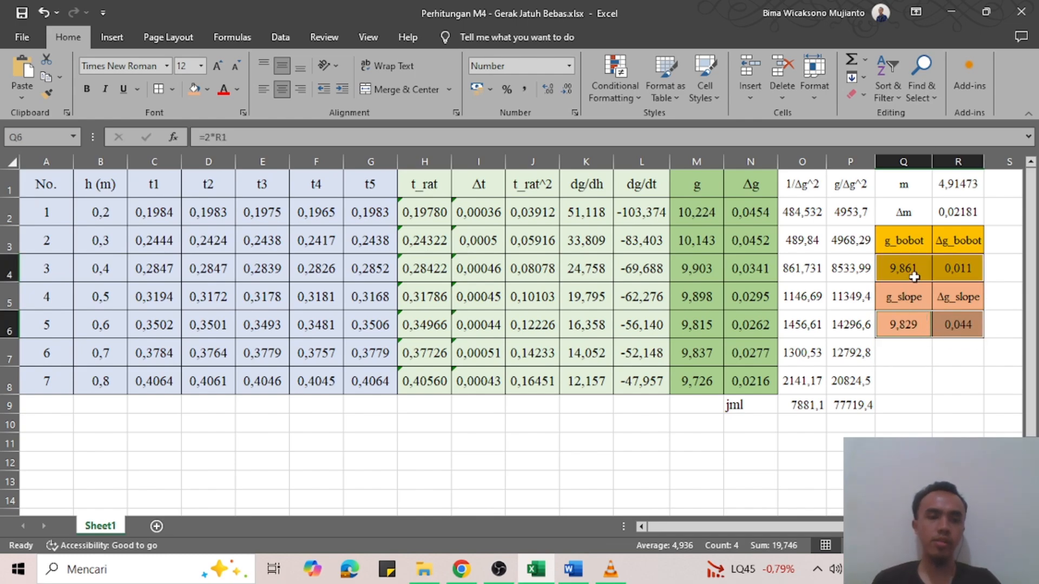